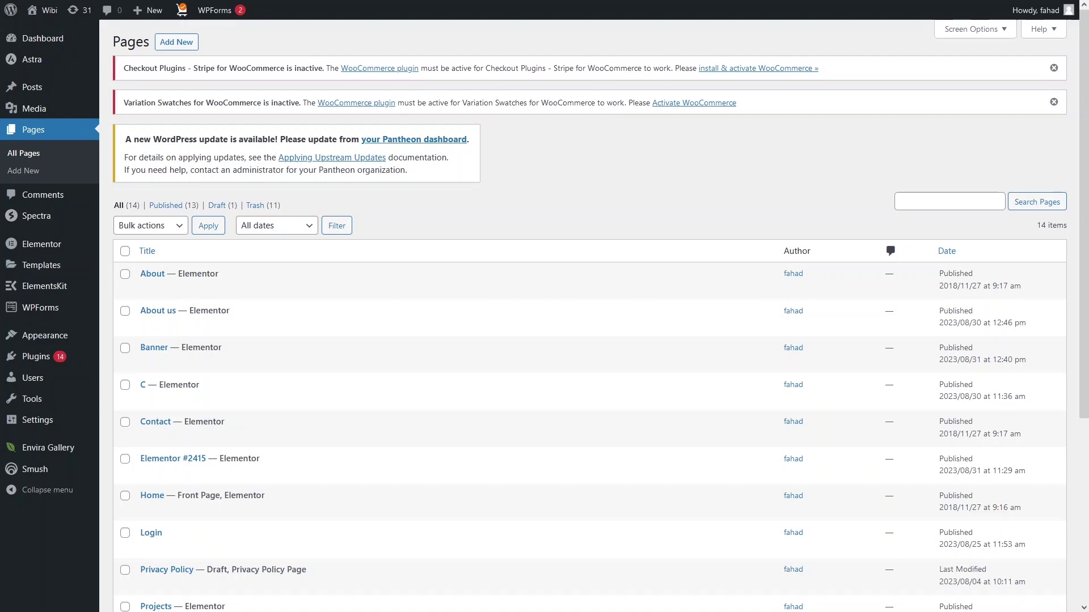
# Create a new WordPress page titled 'NEW BANNER'.
pyautogui.click(176, 44)
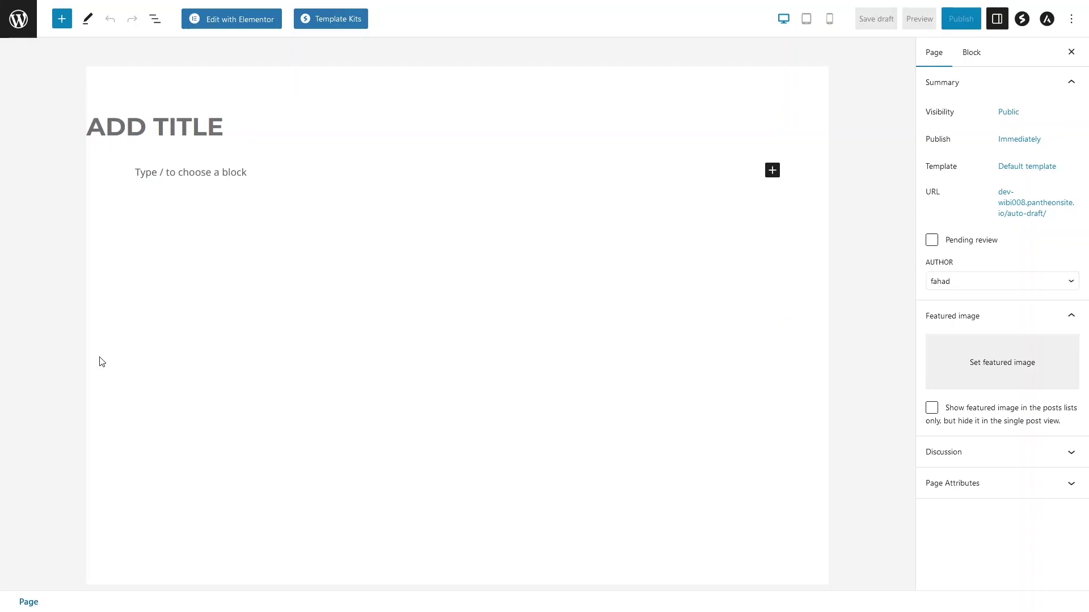
pyautogui.click(212, 132)
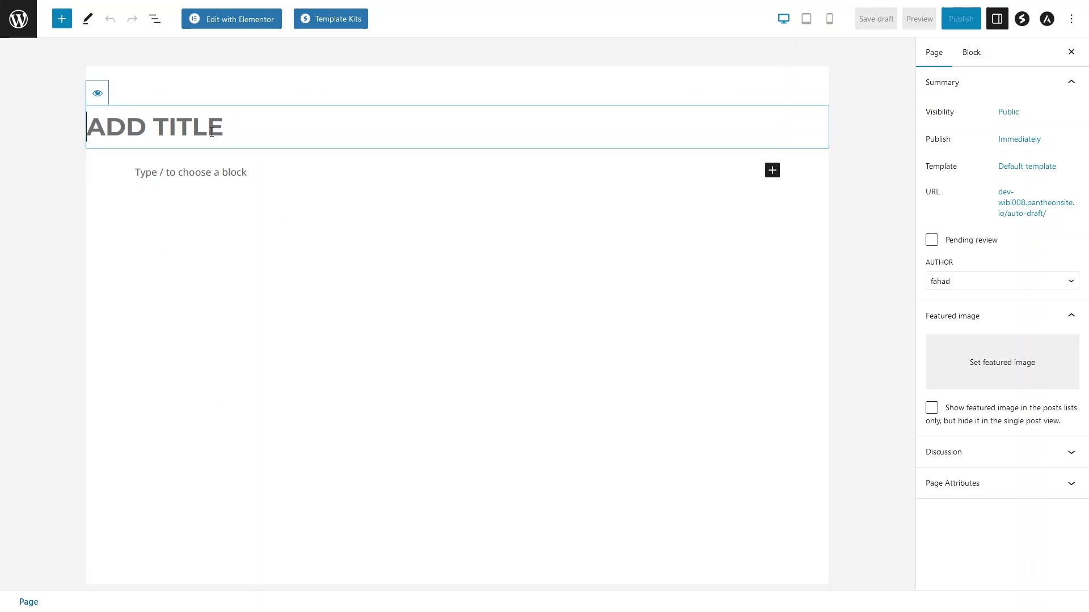
pyautogui.write('NEW BANNER')
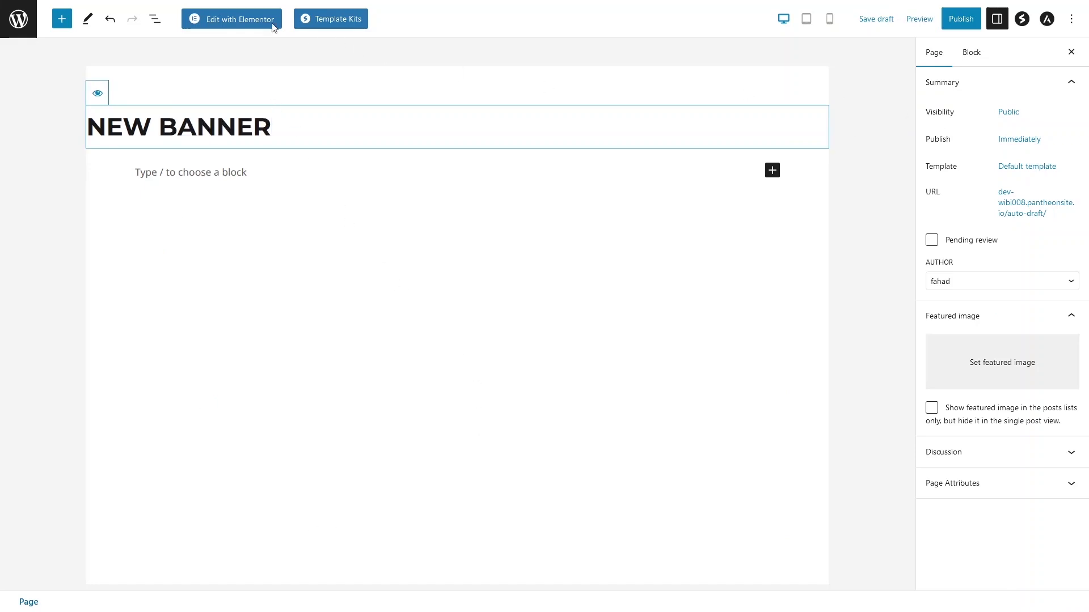
# Open the page in Elementor and add a two-column section with Fit To Screen height.
pyautogui.click(207, 20)
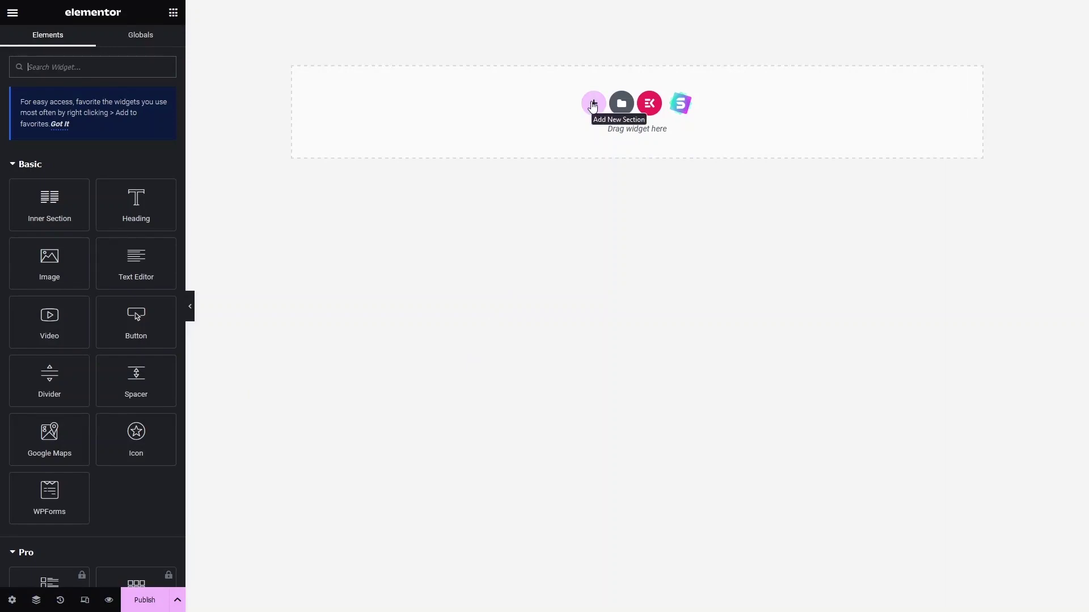
pyautogui.click(593, 104)
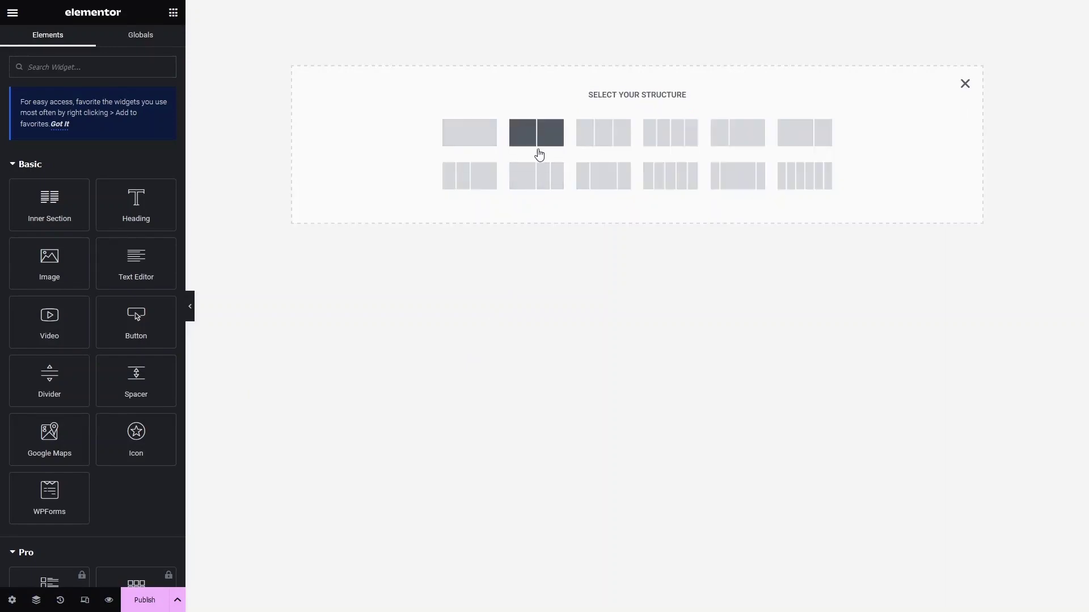
pyautogui.click(536, 152)
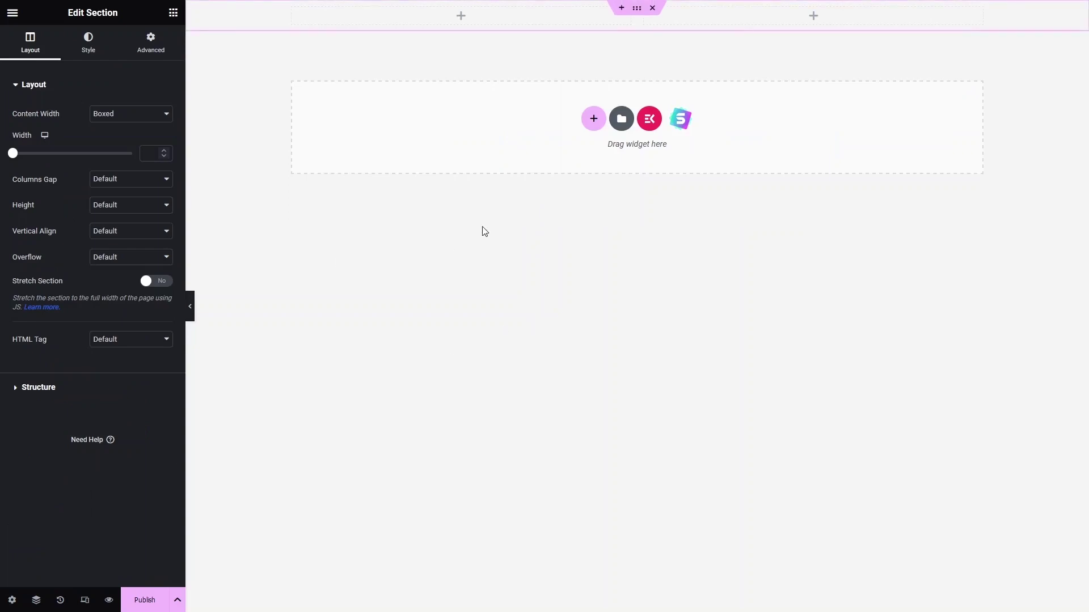
pyautogui.click(153, 209)
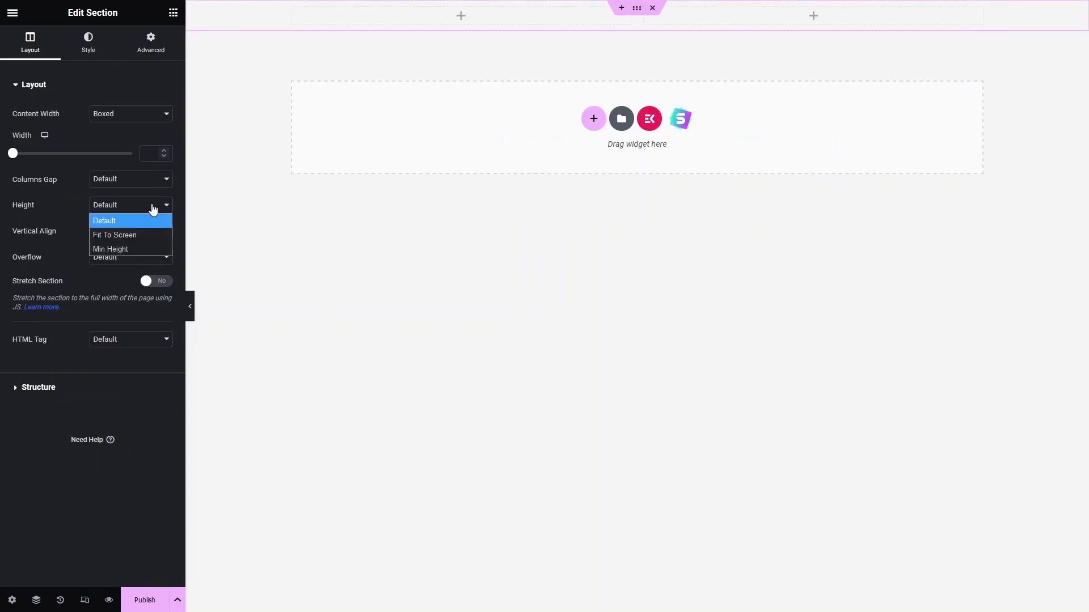
pyautogui.click(132, 236)
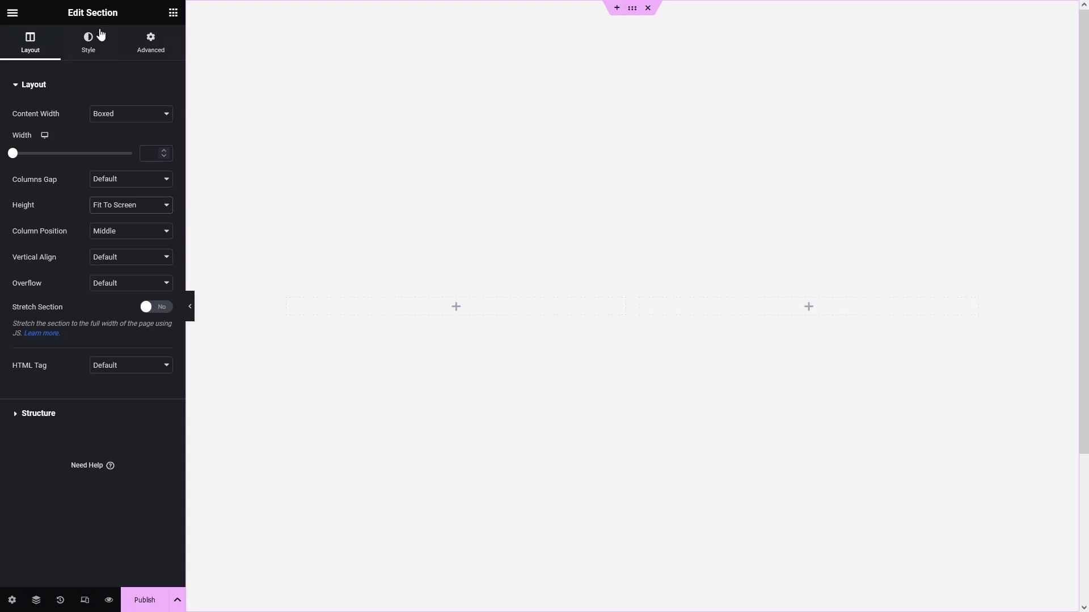
# Switch the section background to a gradient of vivid blue and near-black.
pyautogui.click(88, 42)
pyautogui.click(115, 140)
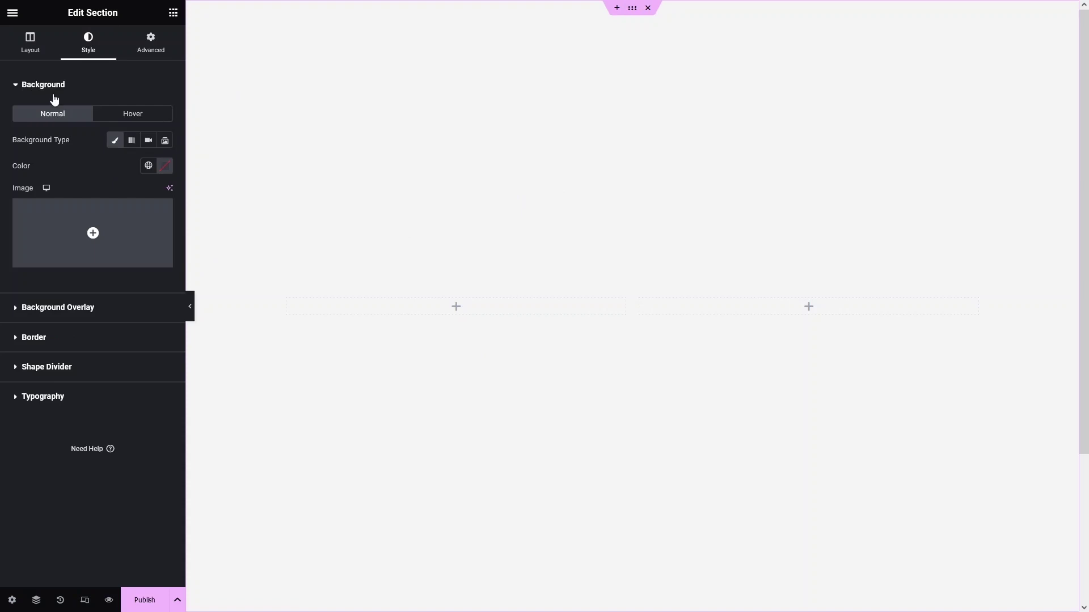
pyautogui.click(132, 140)
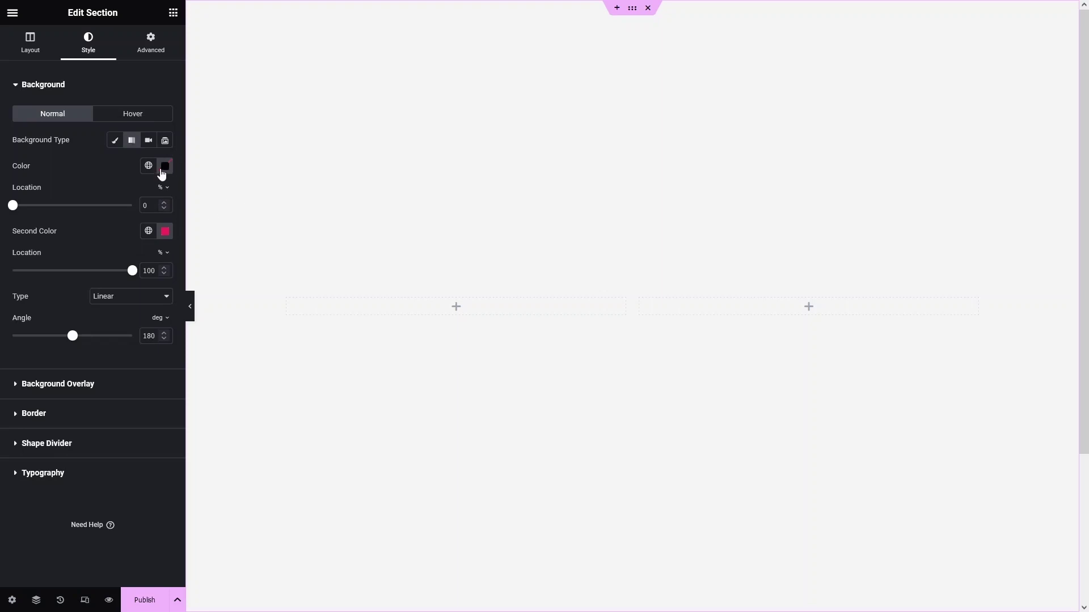
pyautogui.click(164, 166)
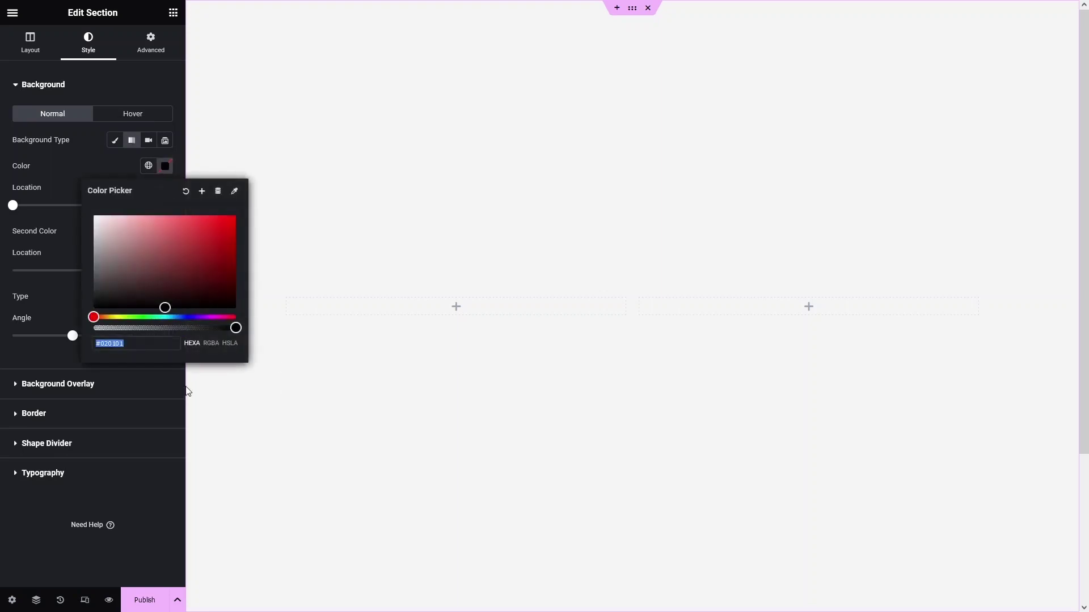
pyautogui.click(186, 318)
pyautogui.click(177, 279)
pyautogui.moveTo(178, 279); pyautogui.dragTo(246, 233)
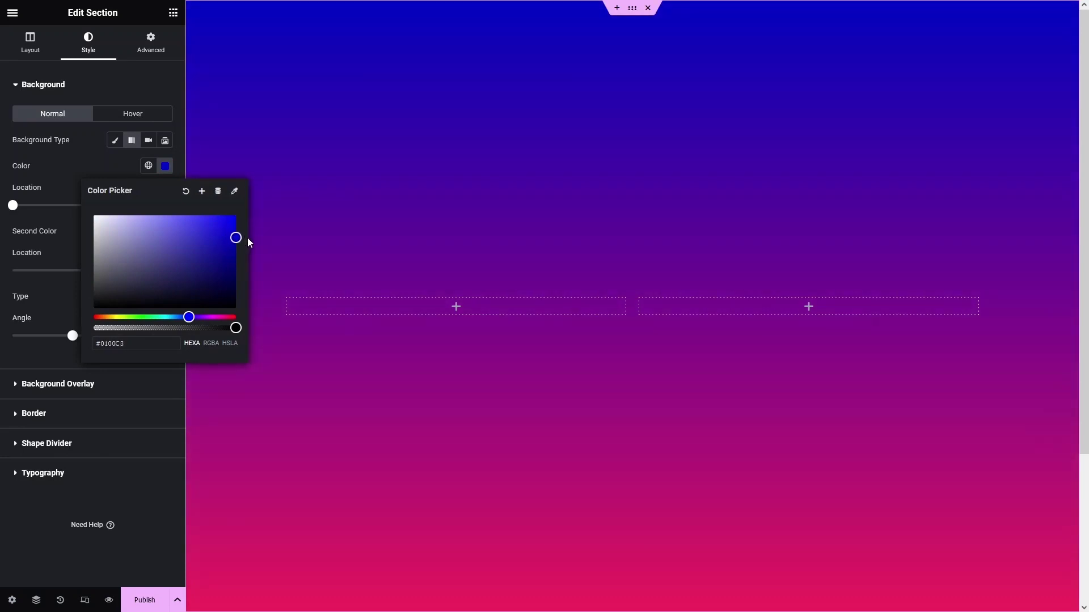
pyautogui.click(273, 149)
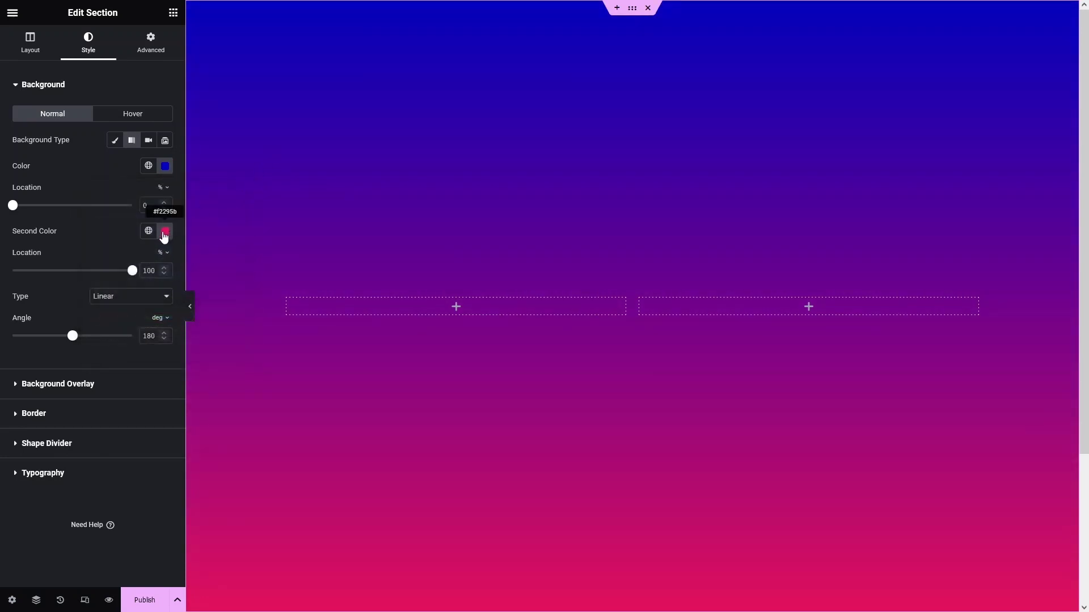
pyautogui.click(165, 232)
pyautogui.moveTo(175, 316); pyautogui.dragTo(62, 399)
pyautogui.click(326, 209)
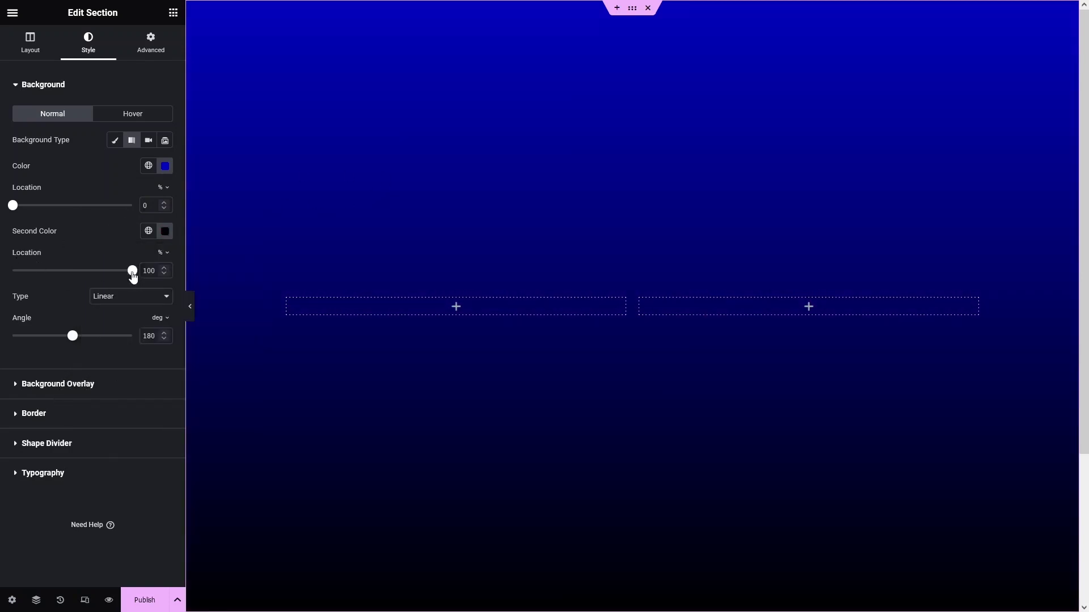
# Set the gradient angle to 70 with locations 17% and 1% for a hard diagonal edge.
pyautogui.moveTo(132, 271); pyautogui.dragTo(36, 271)
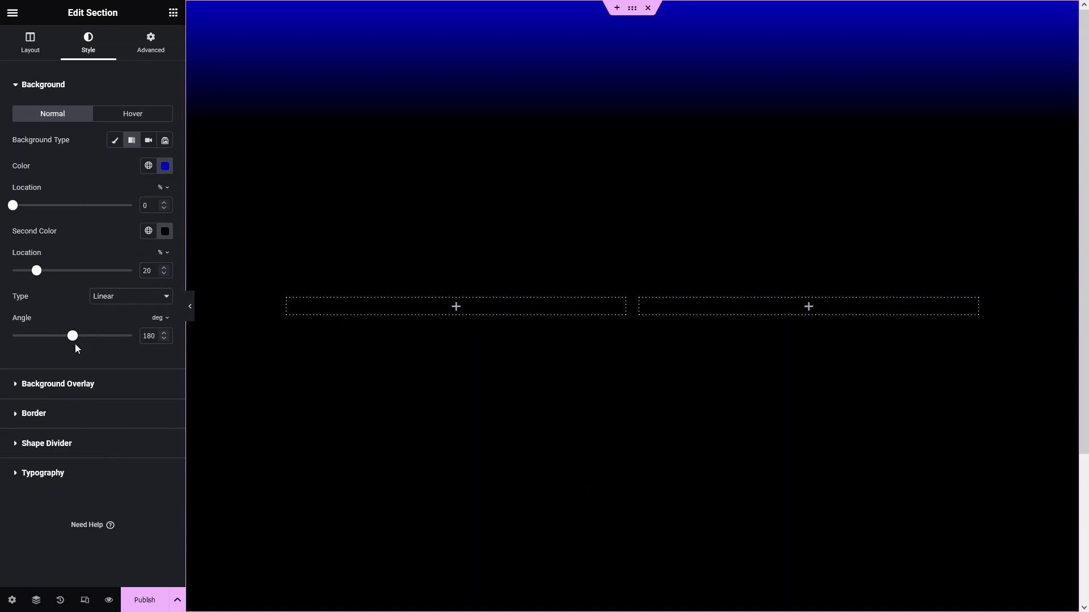
pyautogui.doubleClick(149, 335)
pyautogui.write('70')
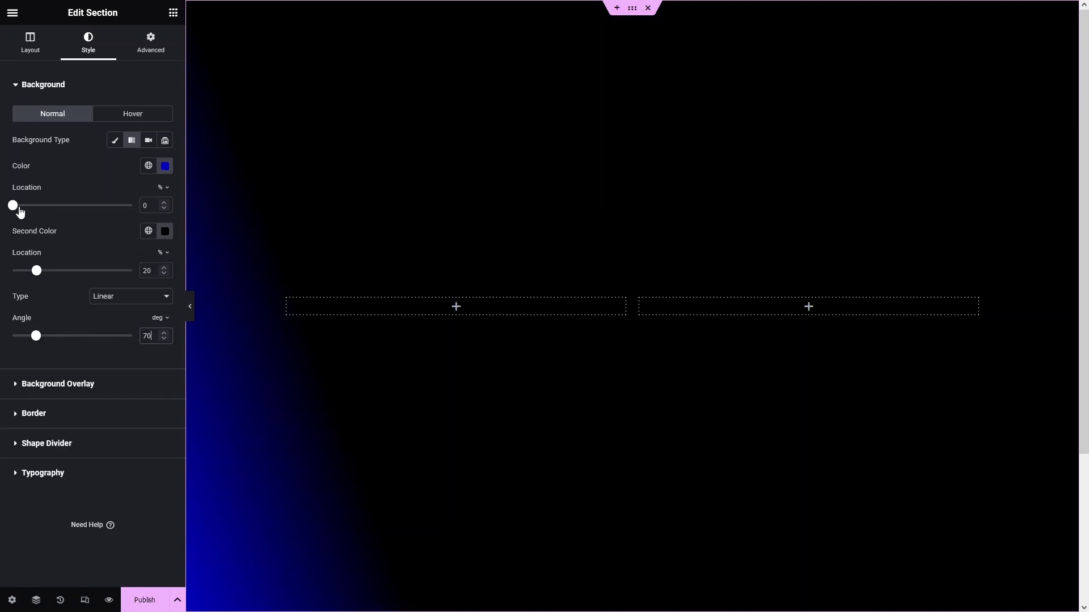
pyautogui.moveTo(19, 208); pyautogui.dragTo(33, 206)
pyautogui.click(13, 270)
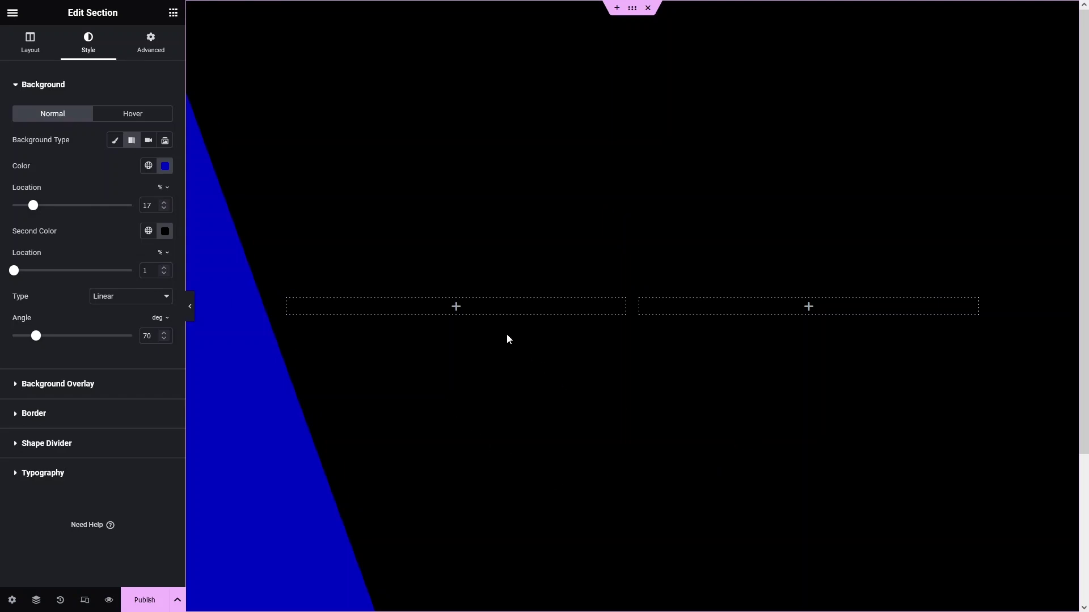
# Add an image widget to the left column showing the photo of the man with a laptop.
pyautogui.click(455, 310)
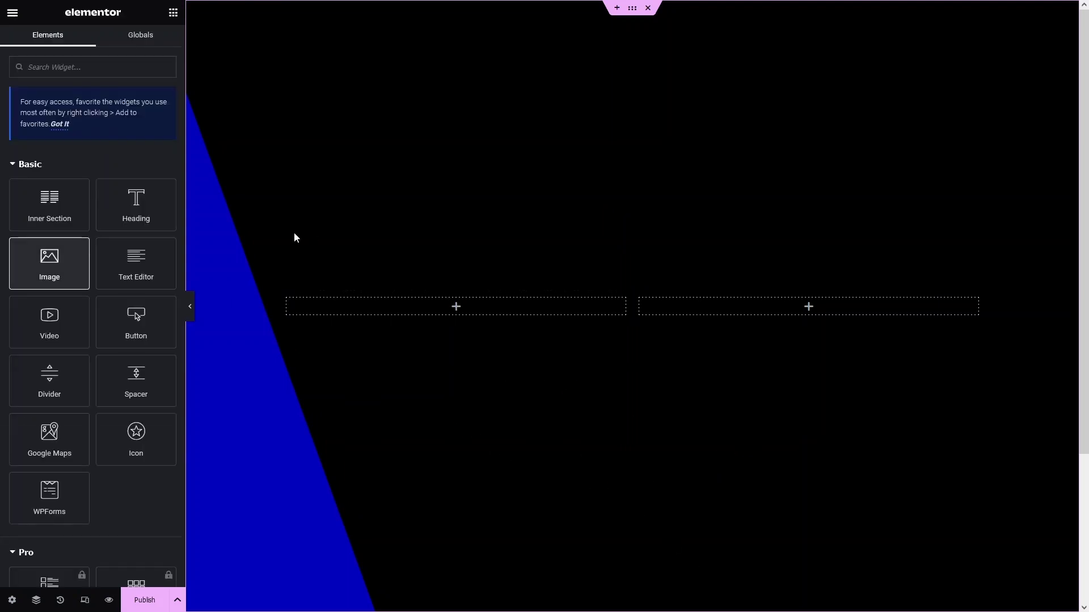
pyautogui.moveTo(38, 264); pyautogui.dragTo(449, 299)
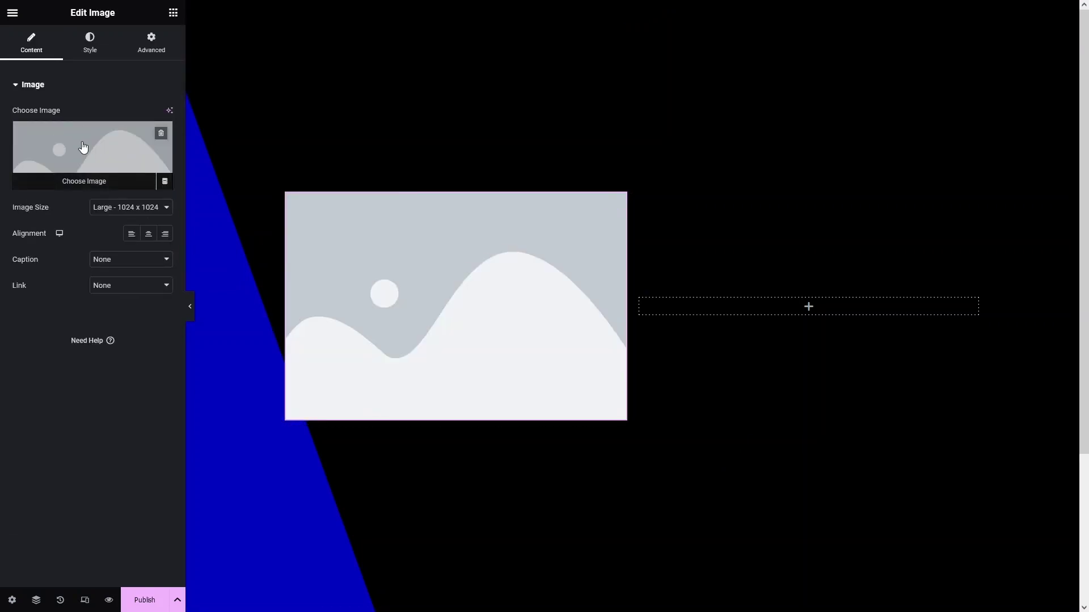
pyautogui.click(72, 152)
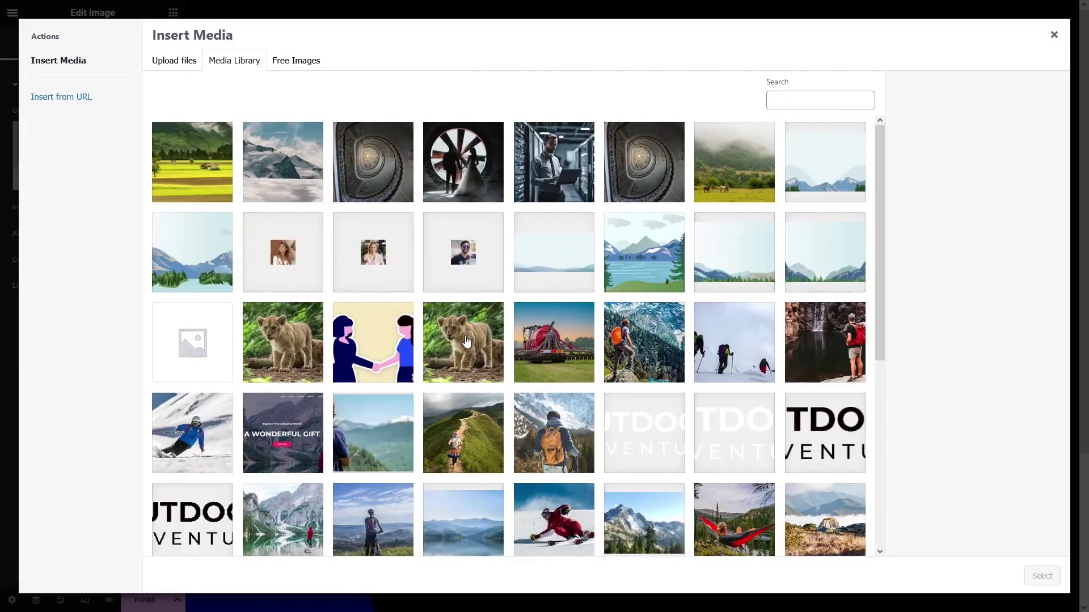
pyautogui.click(551, 153)
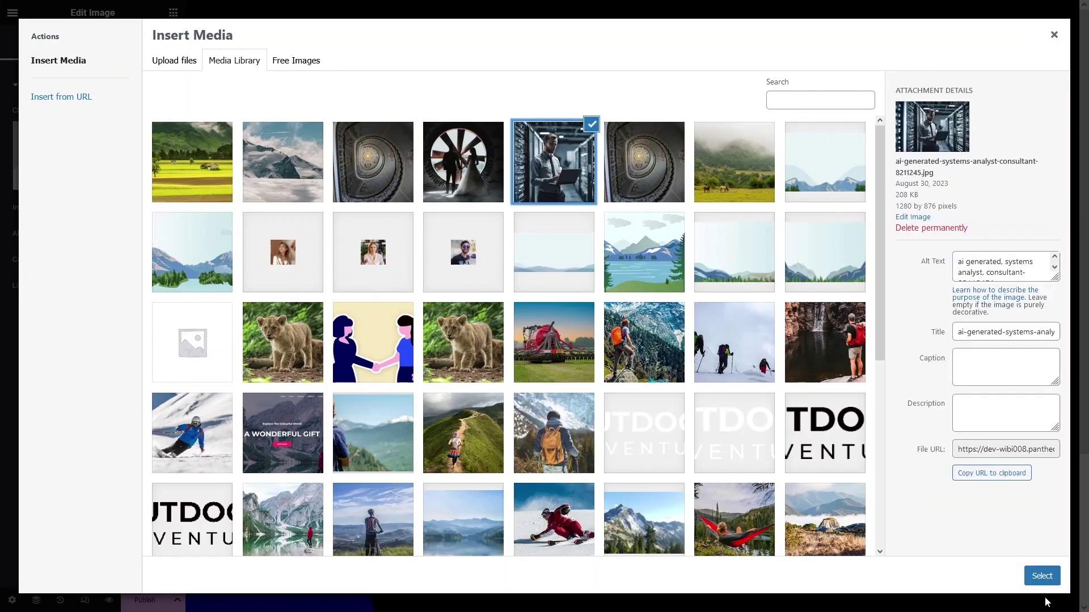
pyautogui.click(1041, 576)
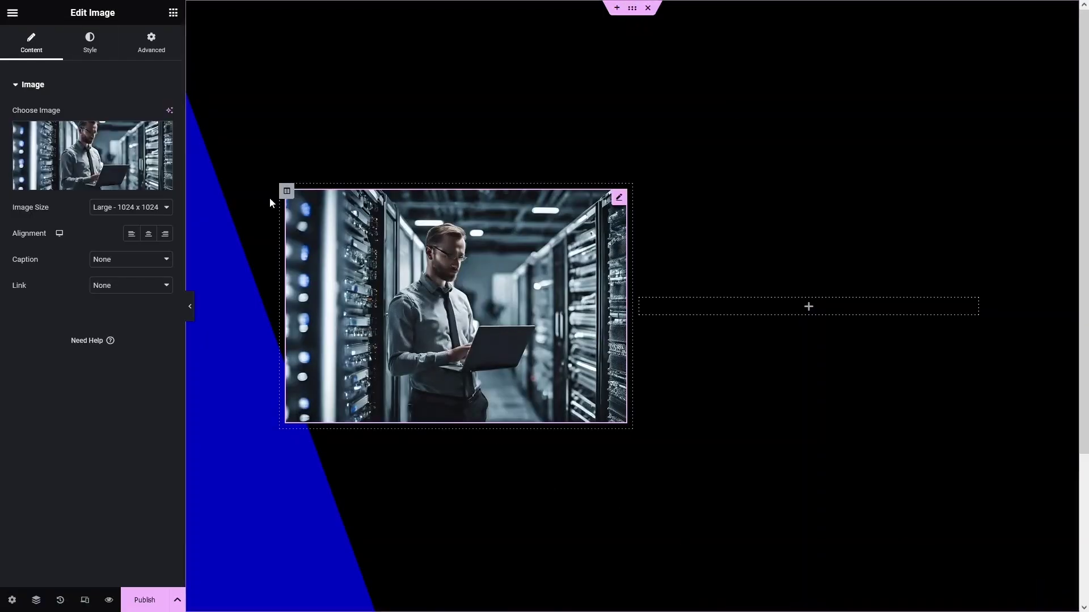
# Style the image: height 500 px, Object Fit Cover, 100% width, 30 px border radius.
pyautogui.click(89, 43)
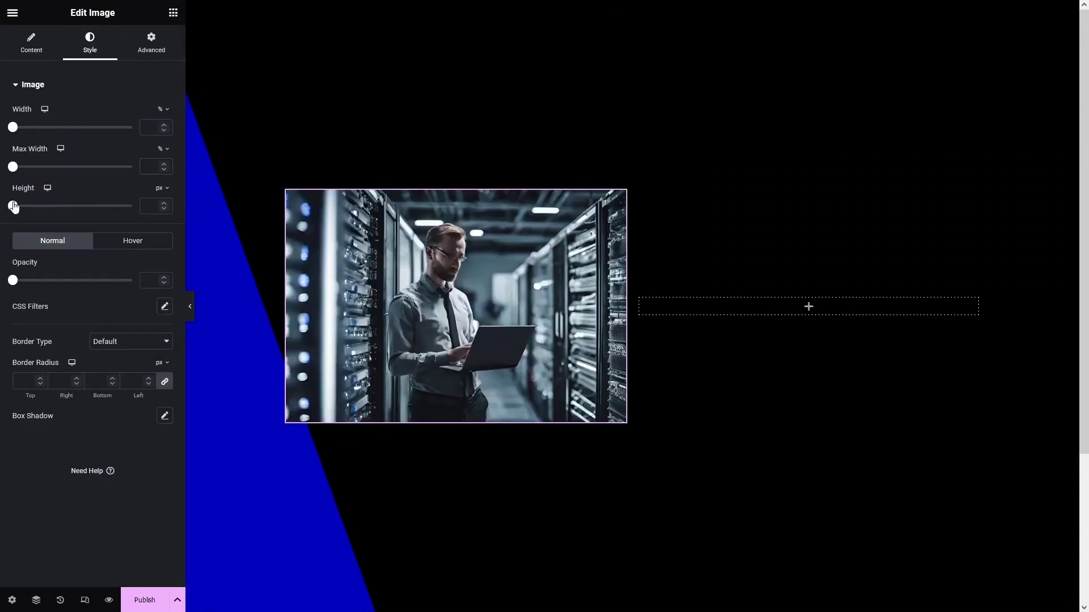
pyautogui.moveTo(13, 205); pyautogui.dragTo(132, 205)
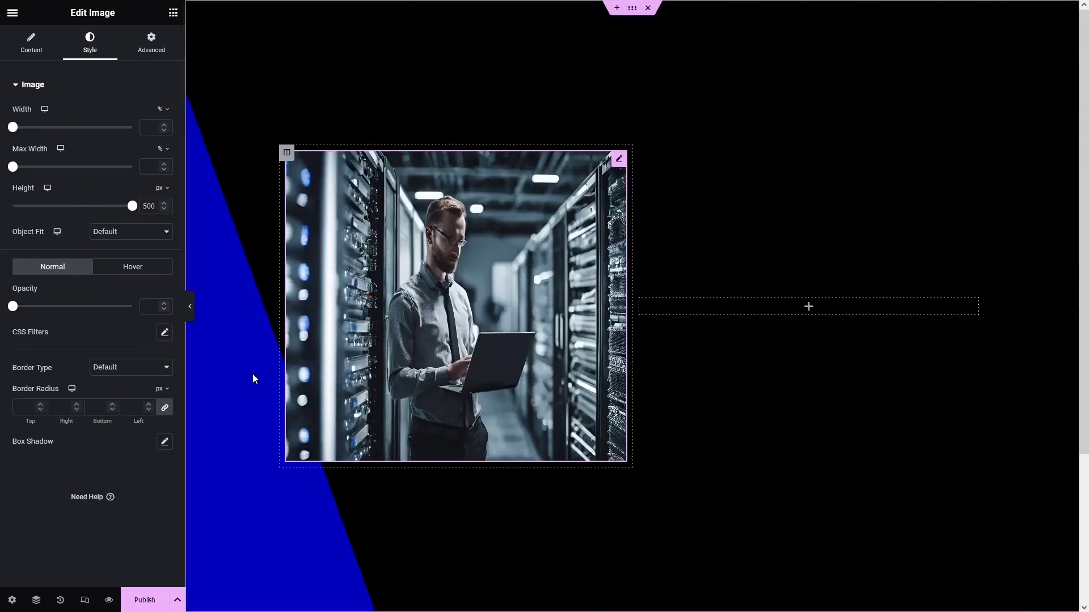
pyautogui.click(112, 239)
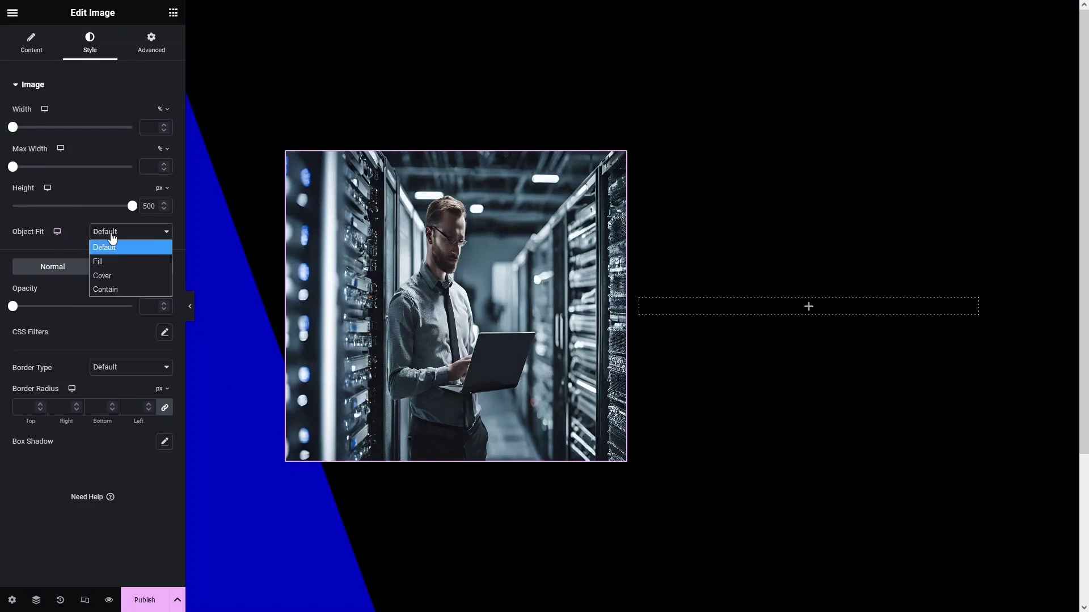
pyautogui.click(124, 276)
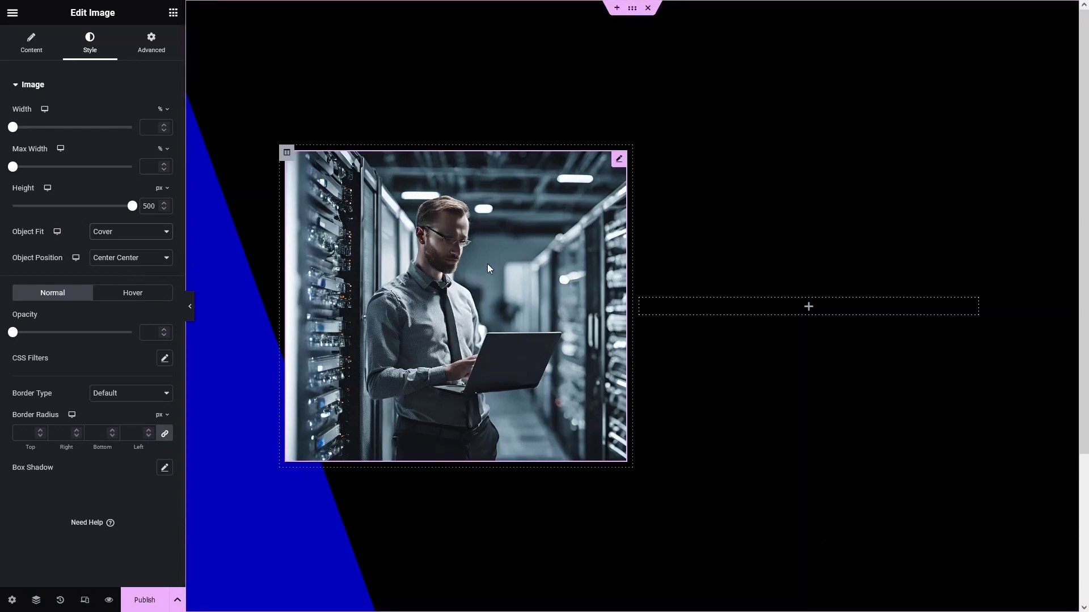
pyautogui.moveTo(14, 166); pyautogui.dragTo(132, 167)
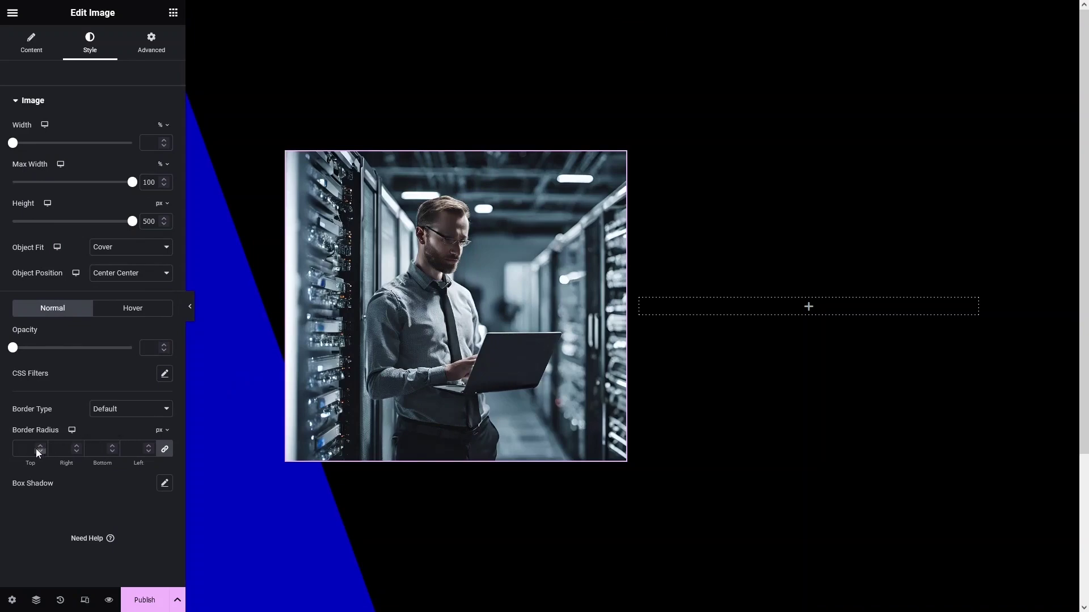
pyautogui.write('30')
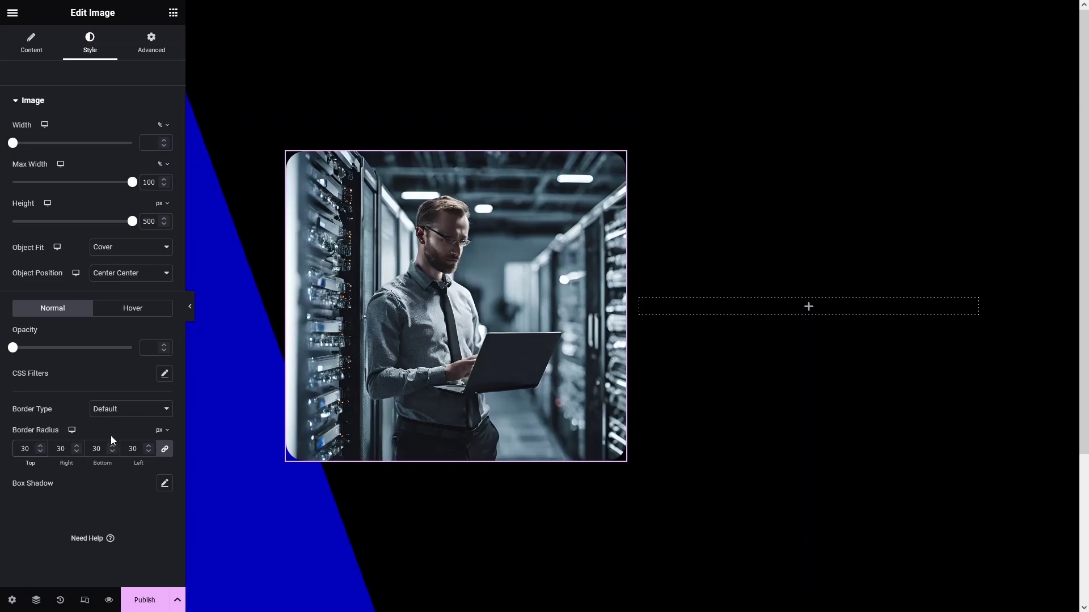
pyautogui.click(758, 312)
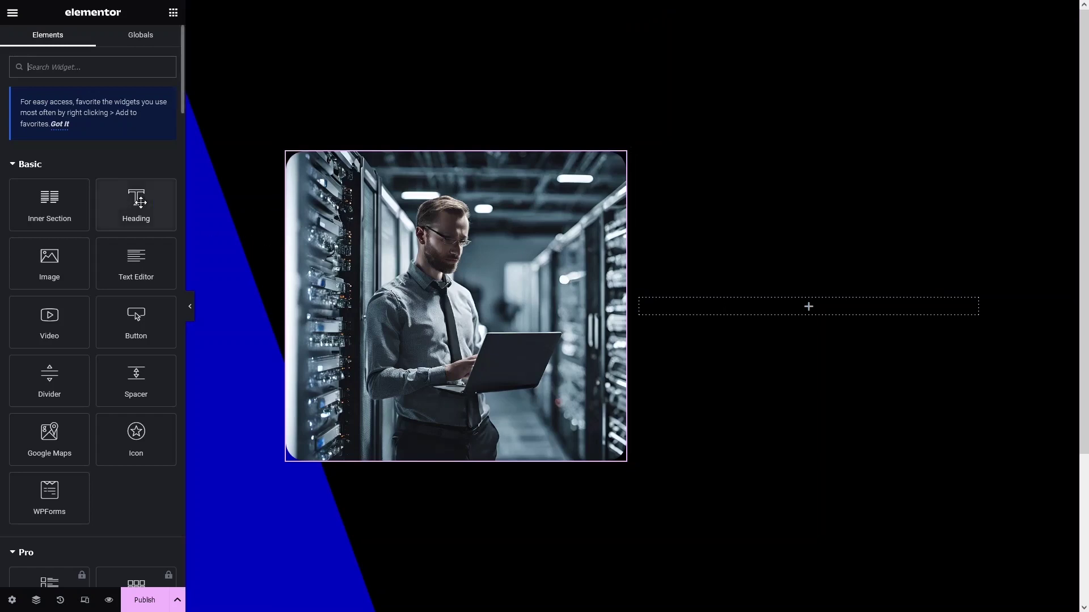
# Add a heading in the right column with the person's name as an H1.
pyautogui.moveTo(140, 202); pyautogui.dragTo(814, 309)
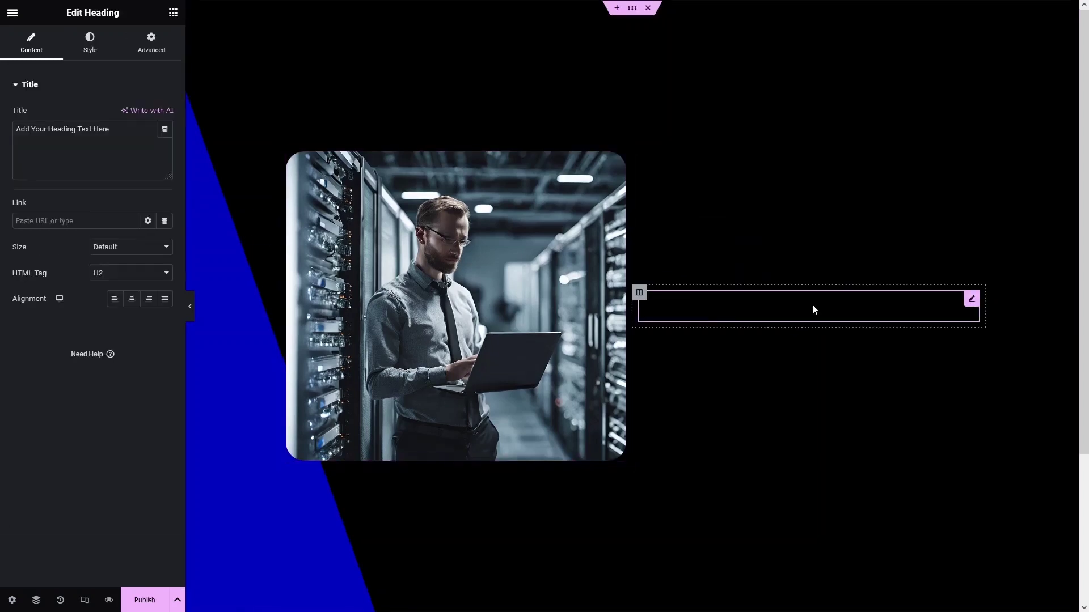
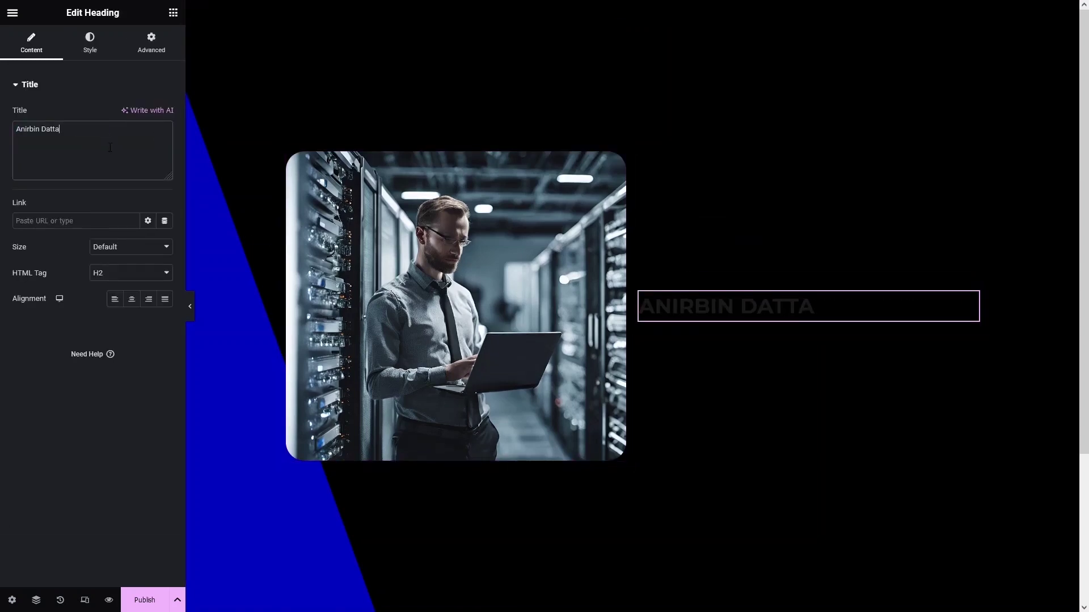
pyautogui.click(142, 274)
pyautogui.click(121, 288)
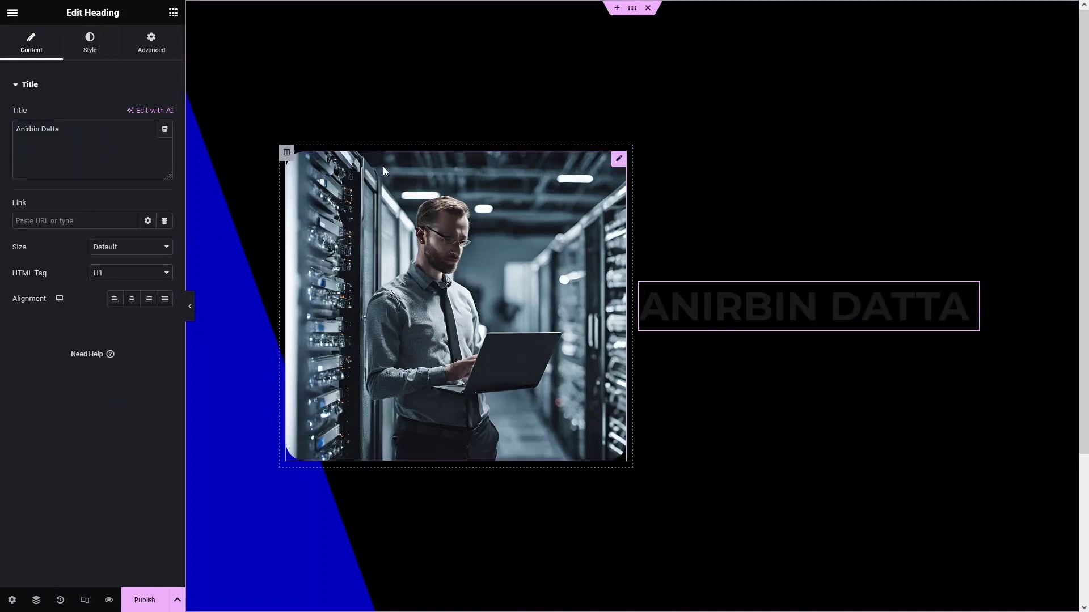
# Make the name heading white and set its font family to Poppins.
pyautogui.click(90, 43)
pyautogui.click(165, 114)
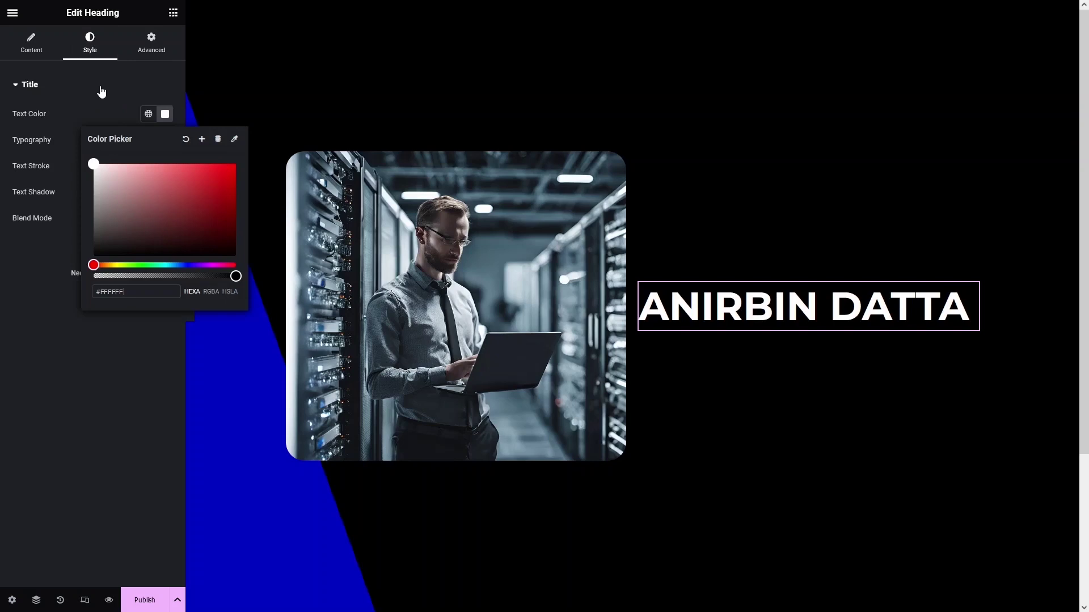
pyautogui.click(146, 86)
pyautogui.click(46, 100)
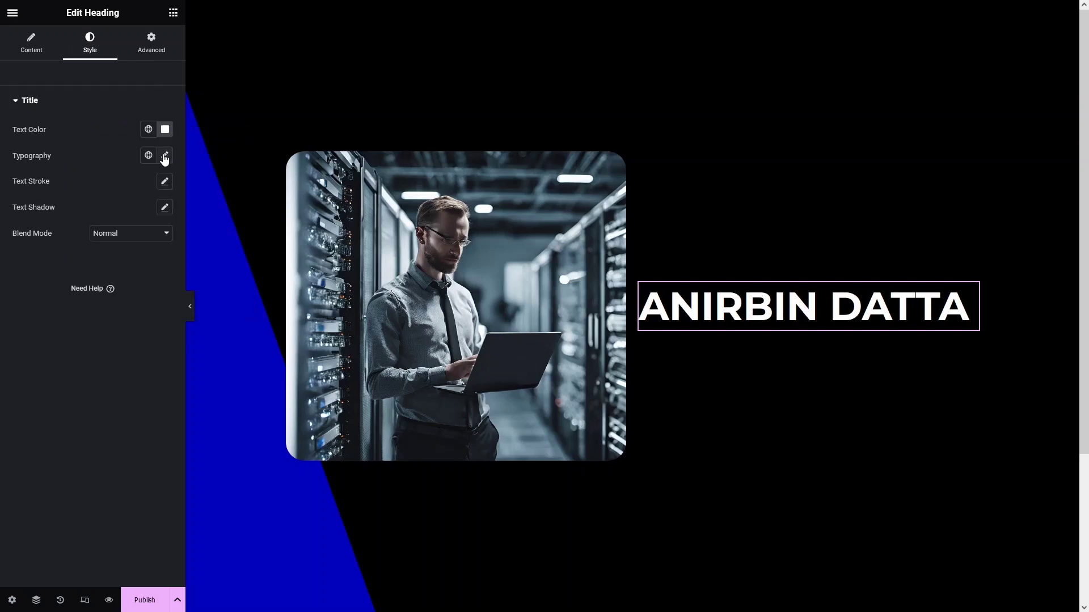
pyautogui.click(165, 156)
pyautogui.click(121, 216)
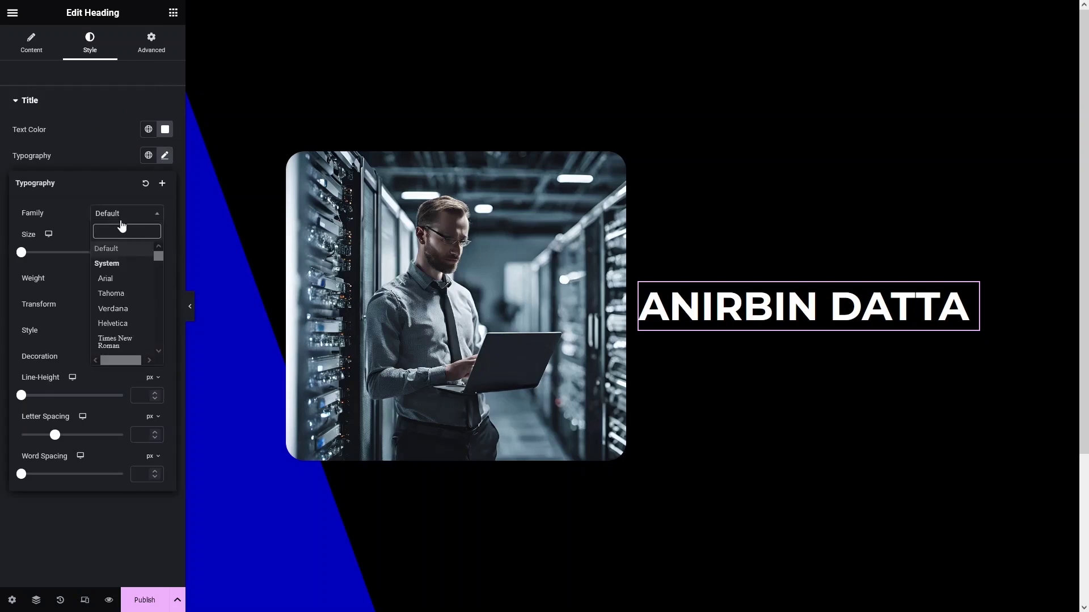
pyautogui.write('Poppin')
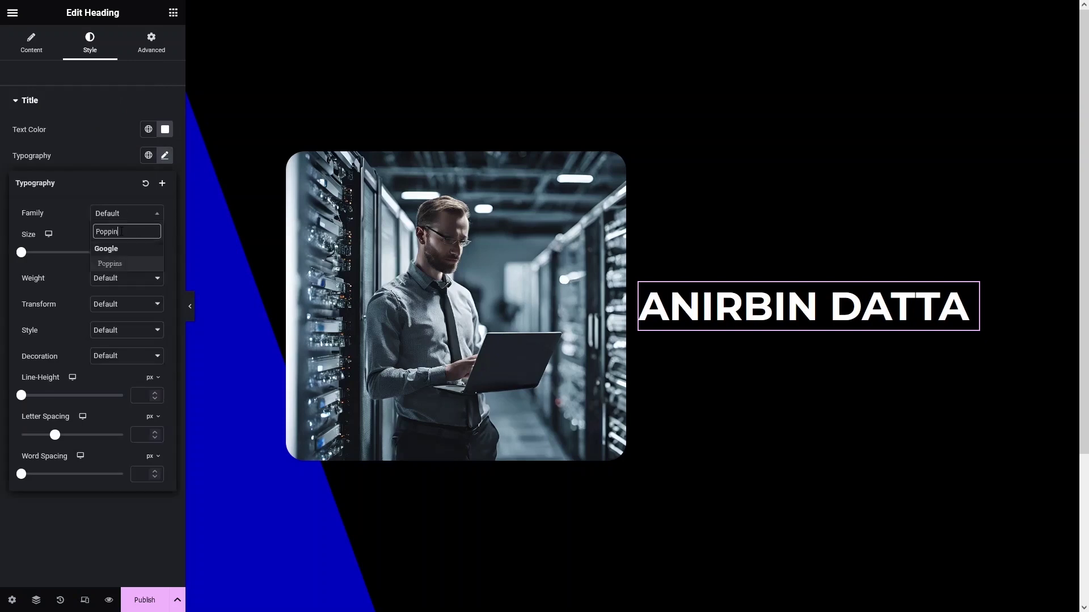
pyautogui.click(117, 264)
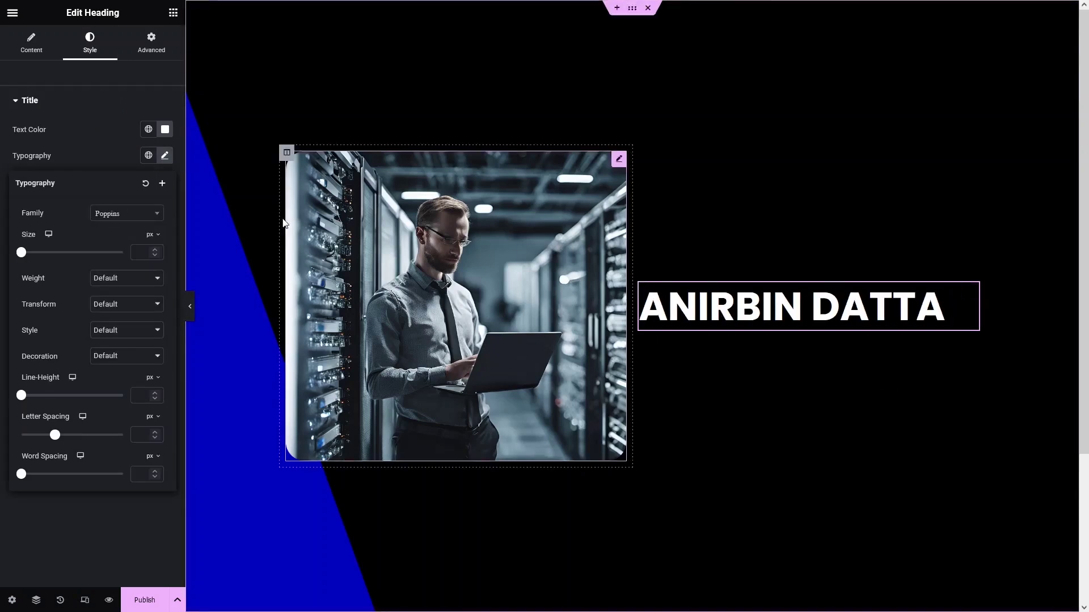
pyautogui.click(129, 117)
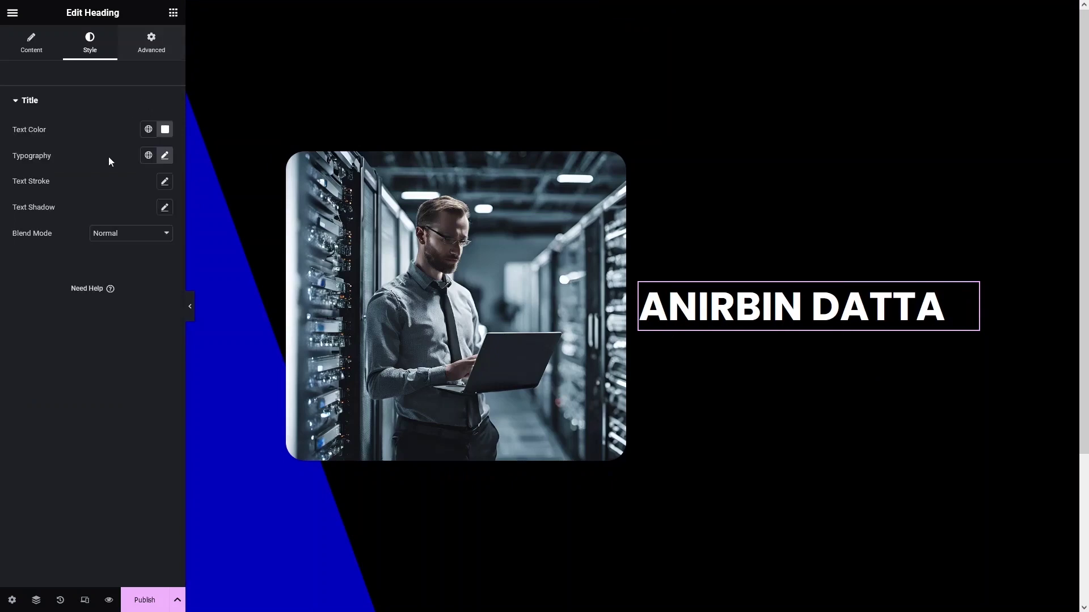
pyautogui.click(173, 13)
# Add an H3 heading reading 'Senior Web Developer' below the name.
pyautogui.moveTo(129, 214); pyautogui.dragTo(785, 335)
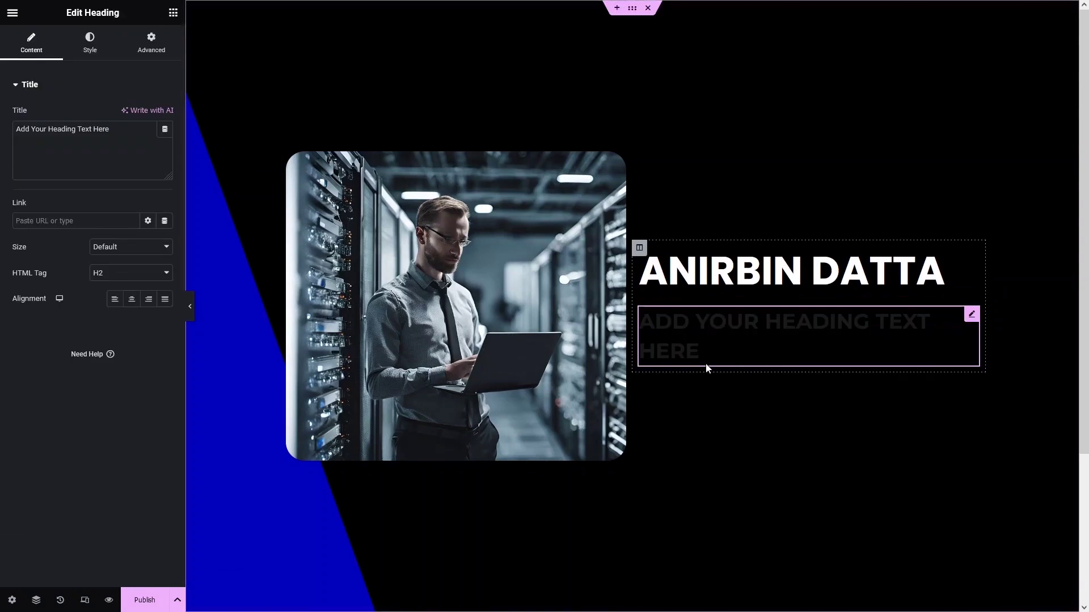
pyautogui.click(130, 273)
pyautogui.click(119, 317)
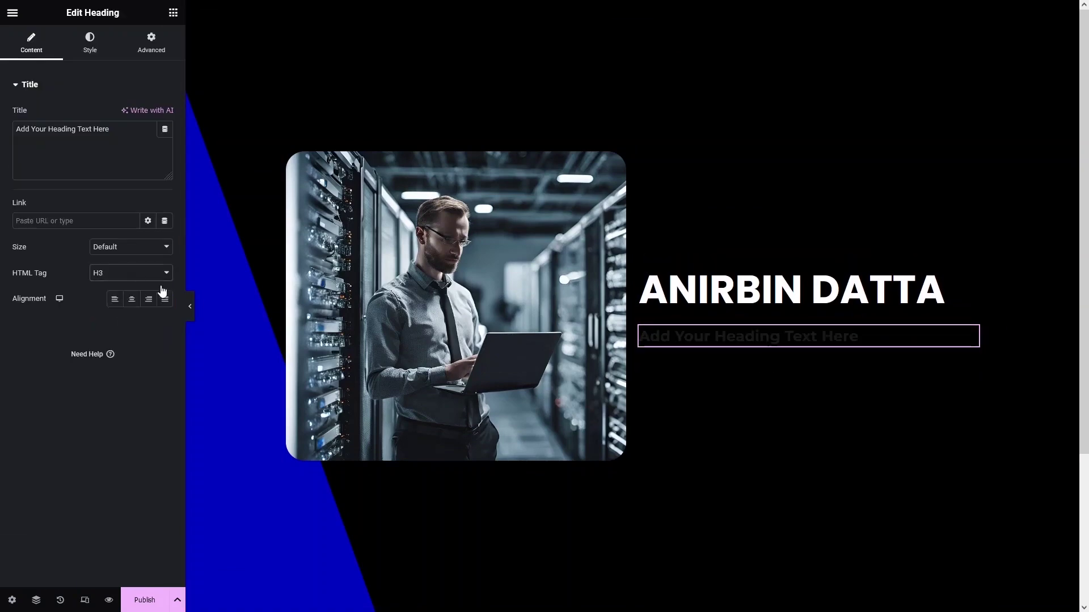
pyautogui.tripleClick(122, 133)
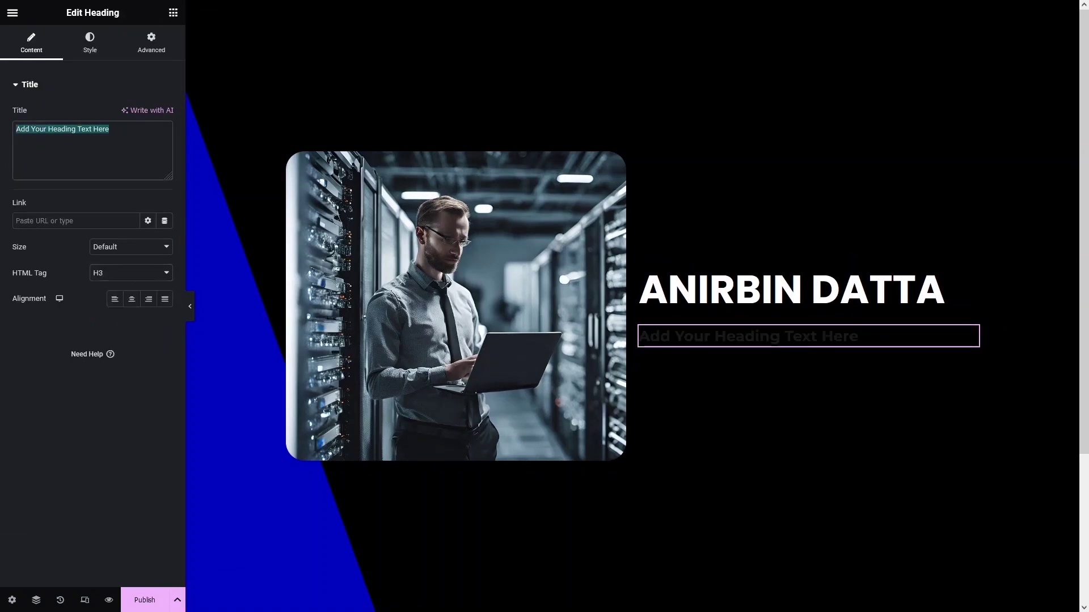
pyautogui.write('Senior Web Developer')
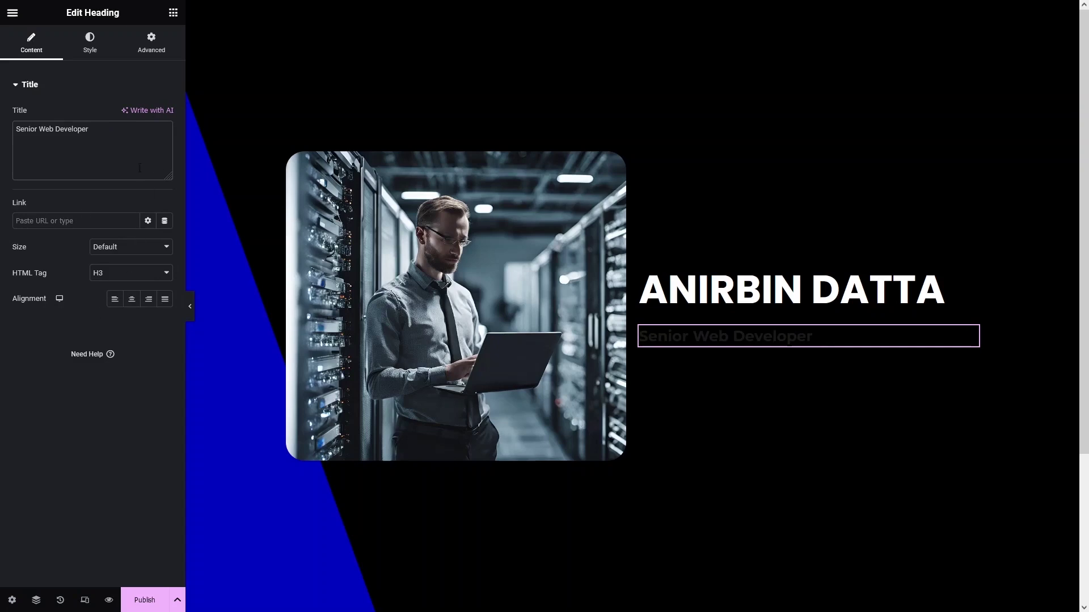
# Style the subtitle white, in Poppins, with Uppercase text transform.
pyautogui.click(95, 50)
pyautogui.click(165, 114)
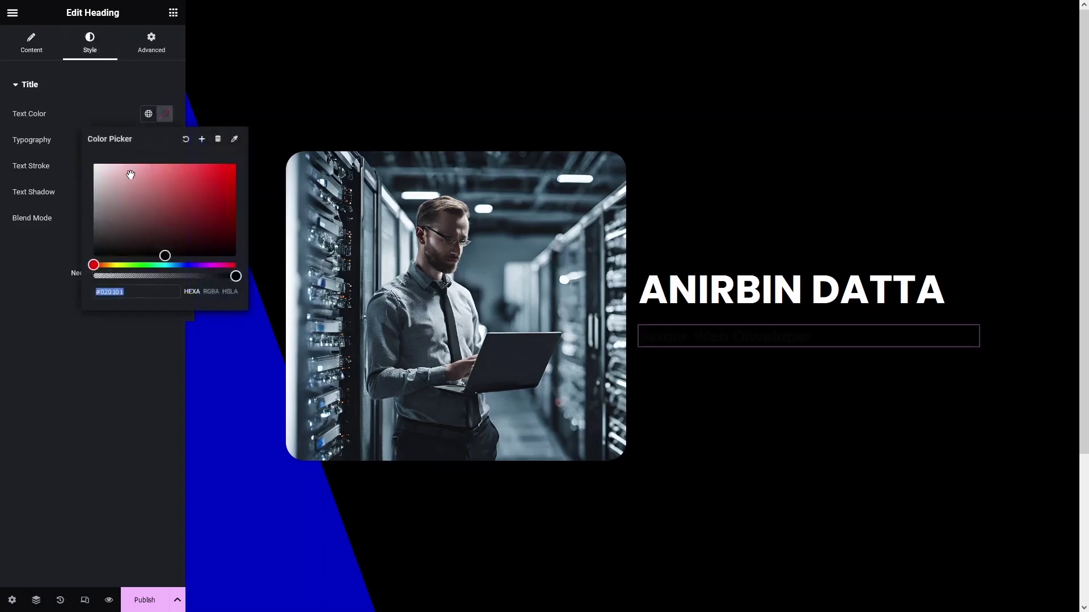
pyautogui.click(91, 162)
pyautogui.click(165, 155)
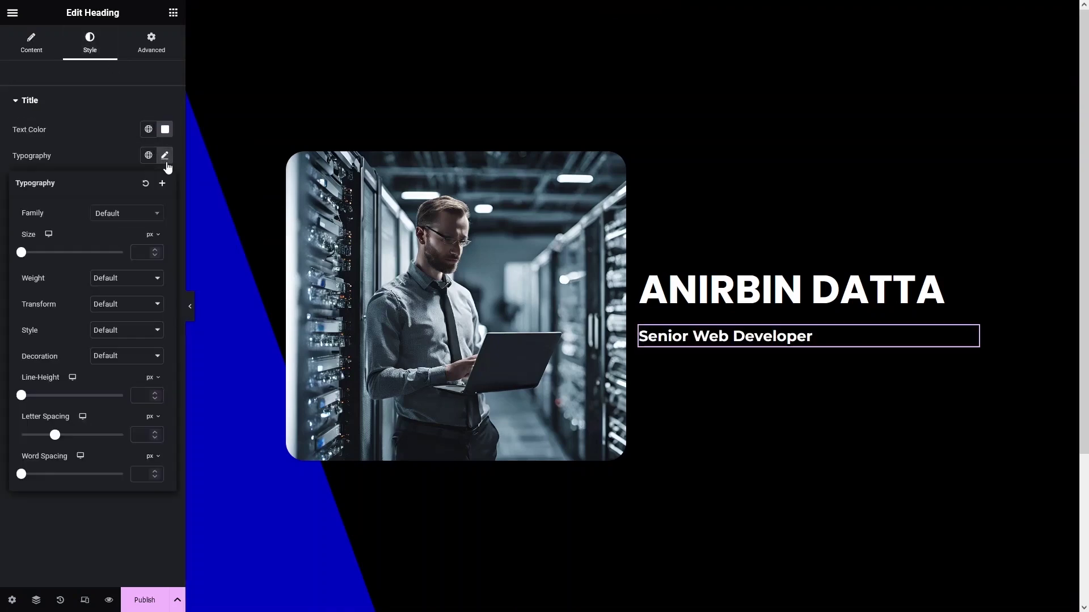
pyautogui.click(138, 214)
pyautogui.write('popp')
pyautogui.click(145, 264)
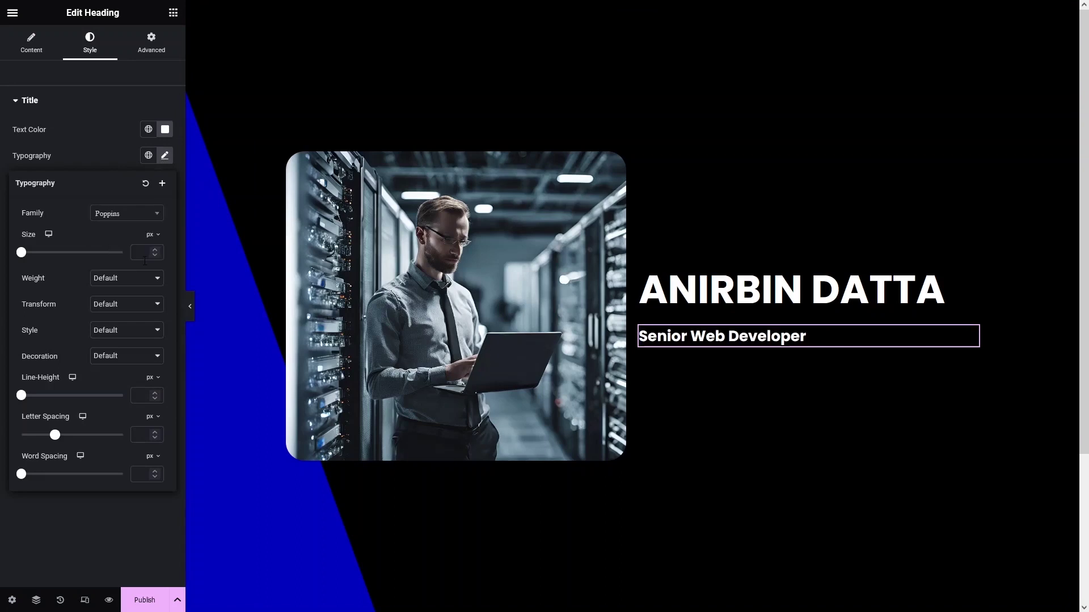
pyautogui.click(121, 312)
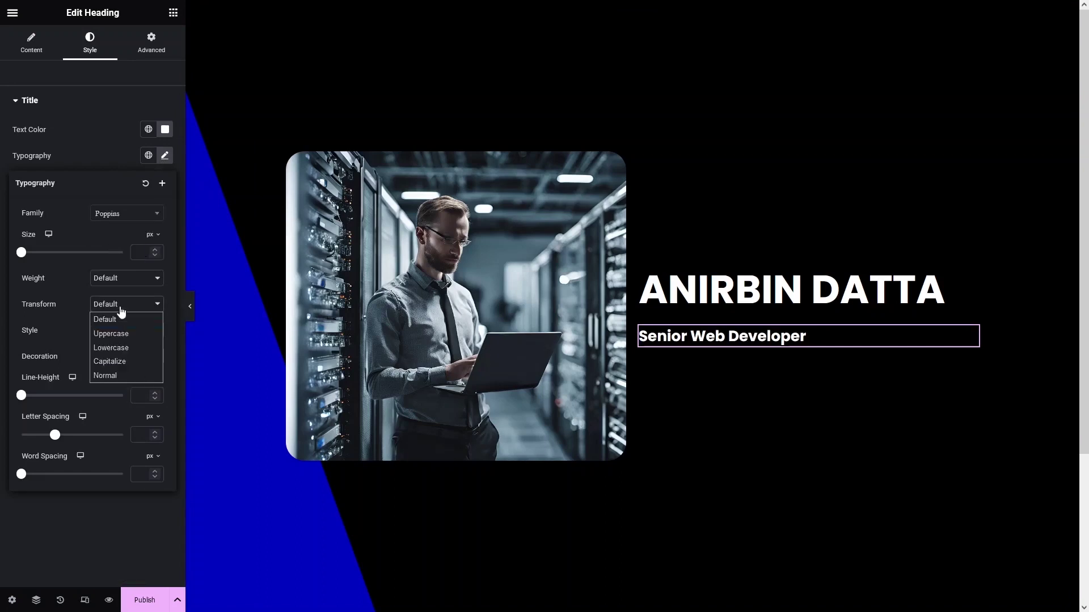
pyautogui.click(120, 338)
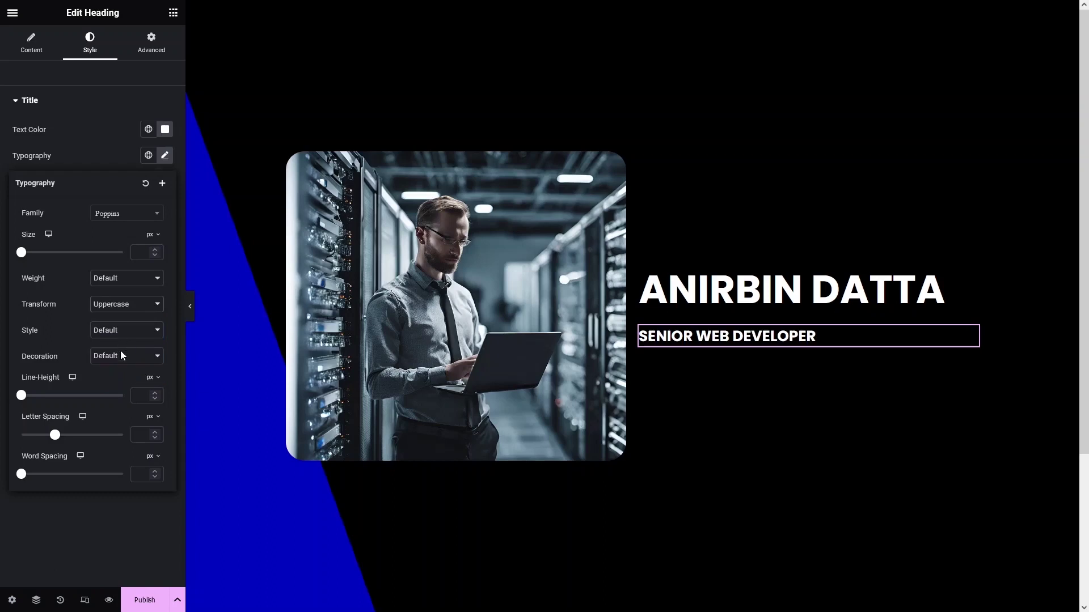
pyautogui.click(108, 519)
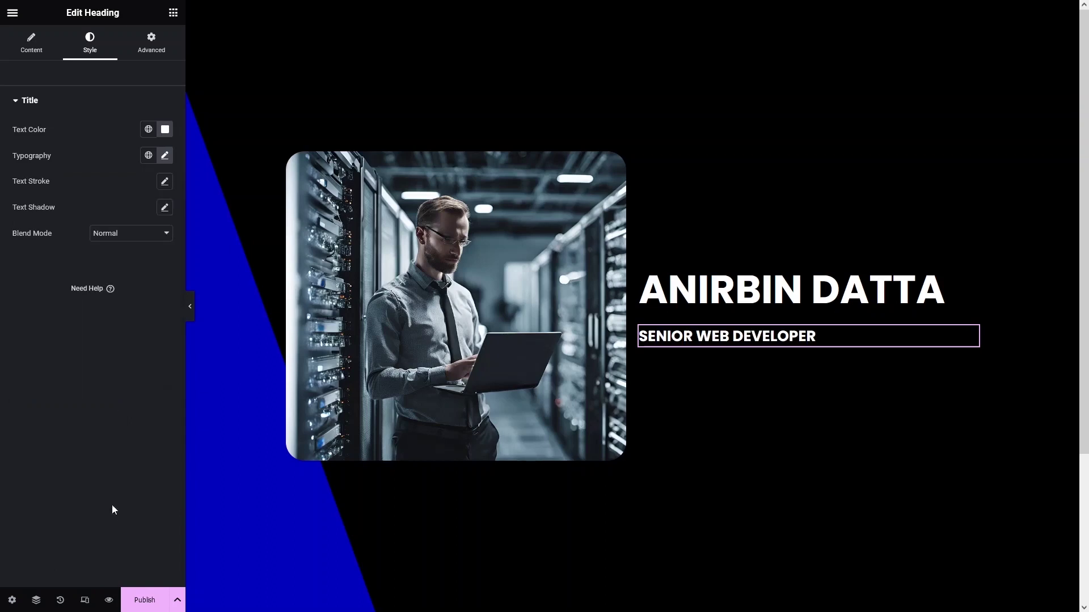
pyautogui.click(173, 13)
# Add a Text Editor block below the subtitle and replace the placeholder with the bio paragraph.
pyautogui.moveTo(139, 258); pyautogui.dragTo(728, 339)
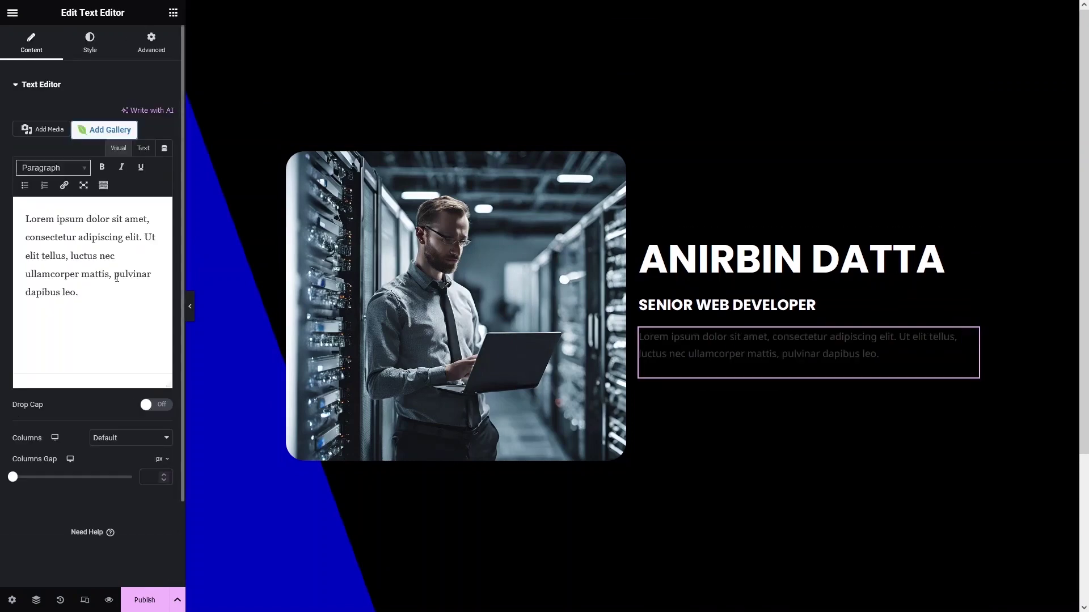
pyautogui.moveTo(78, 292); pyautogui.dragTo(25, 219)
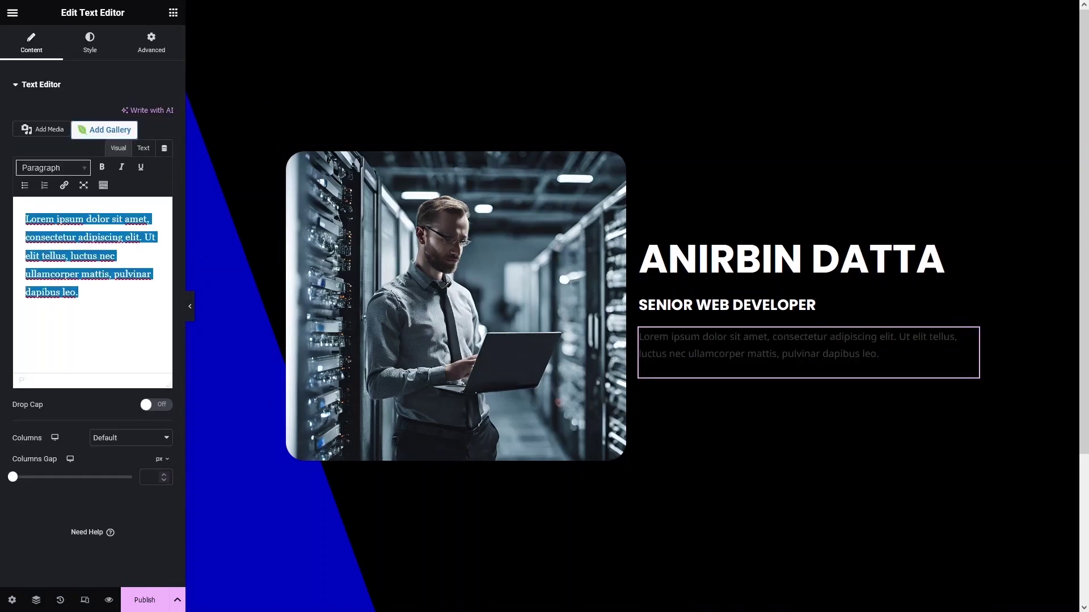
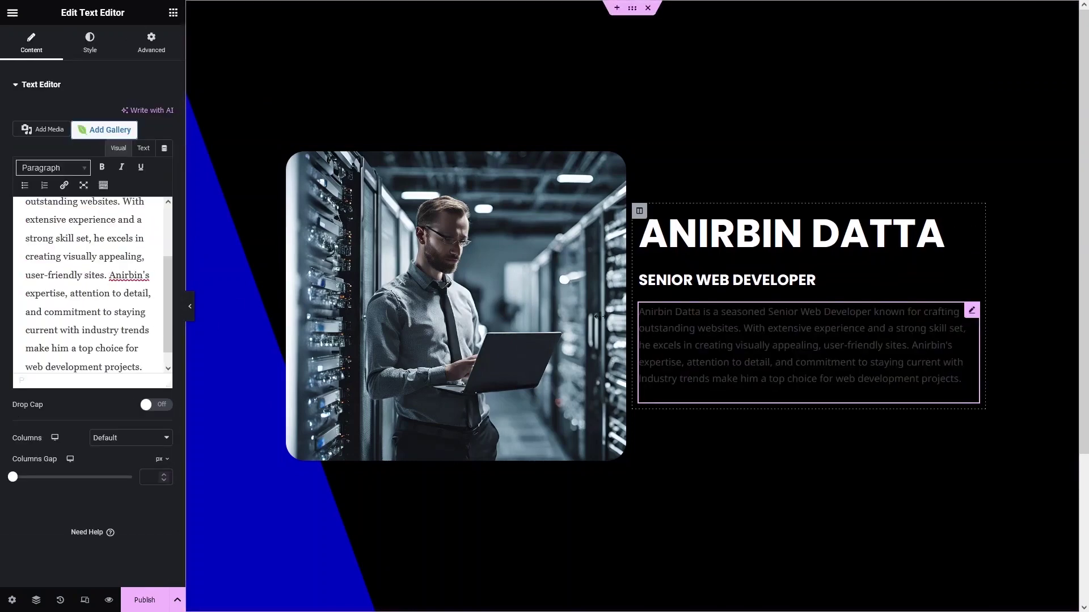
# Set the paragraph text colour to light grey #CDCDCD and open its font family choices.
pyautogui.click(89, 42)
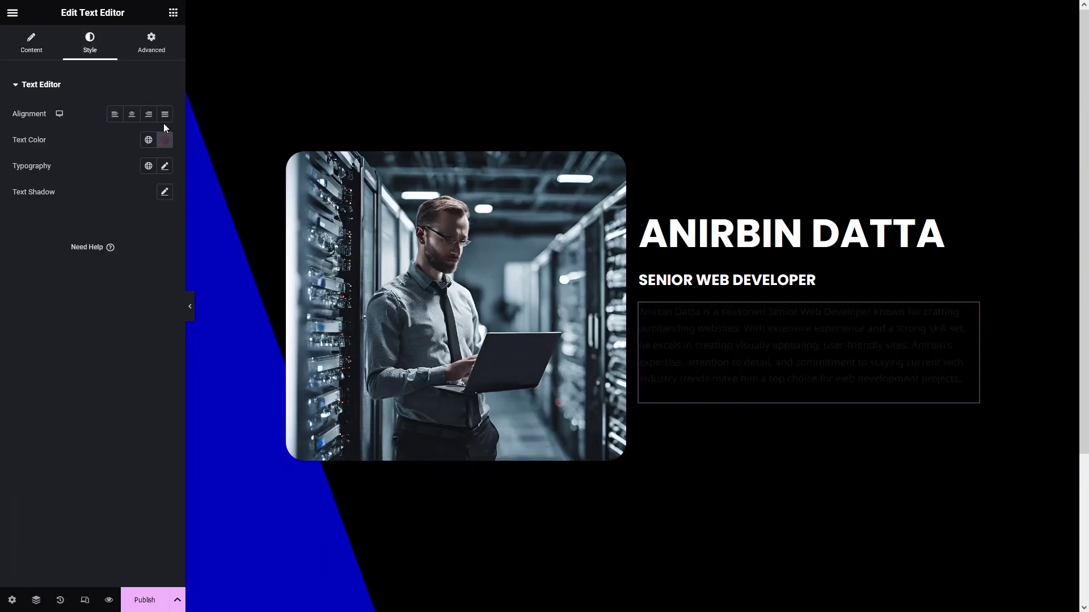
pyautogui.click(165, 140)
pyautogui.moveTo(117, 206); pyautogui.dragTo(70, 208)
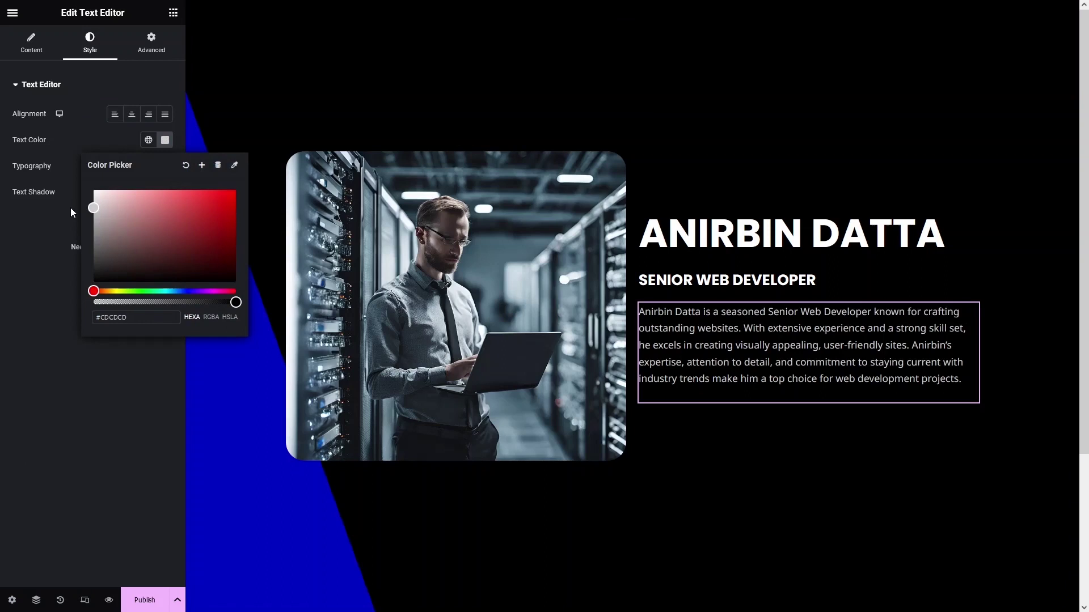
pyautogui.click(33, 247)
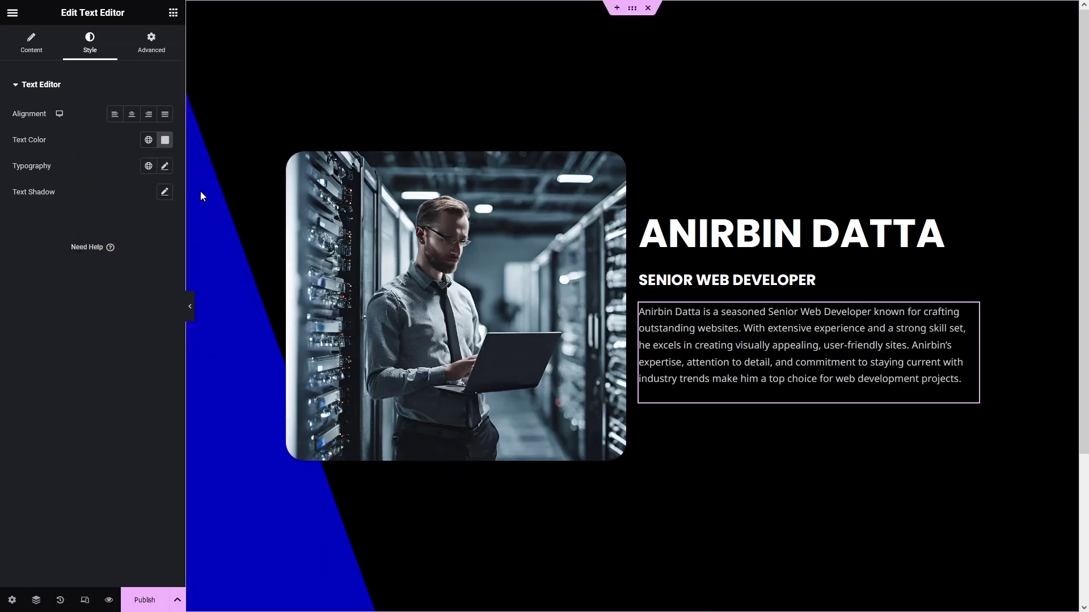
pyautogui.click(164, 169)
pyautogui.click(128, 225)
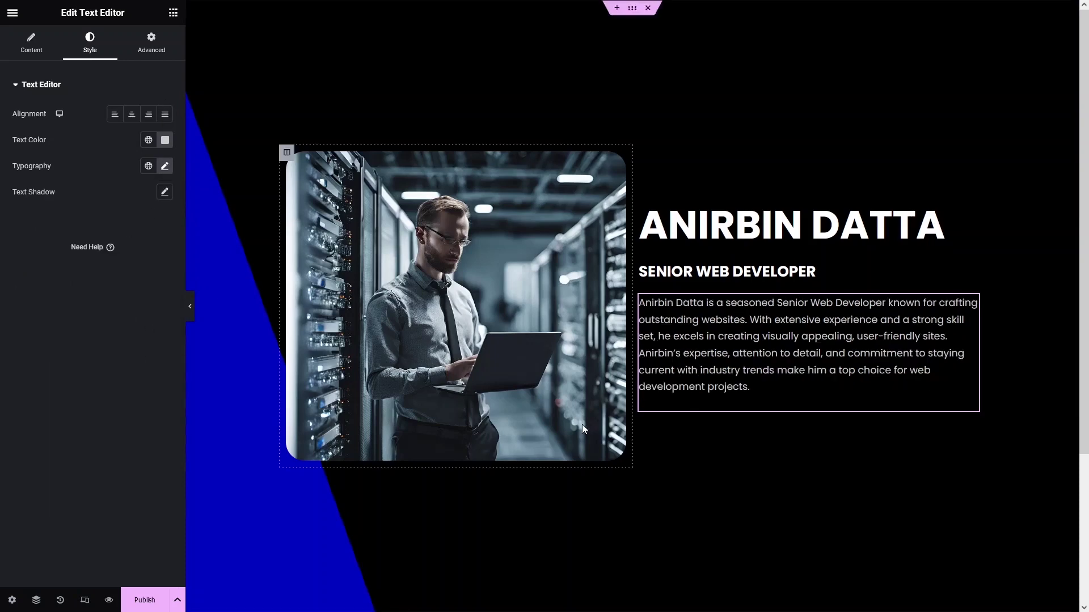
# Add a button reading 'Learn More' below the paragraph.
pyautogui.click(173, 12)
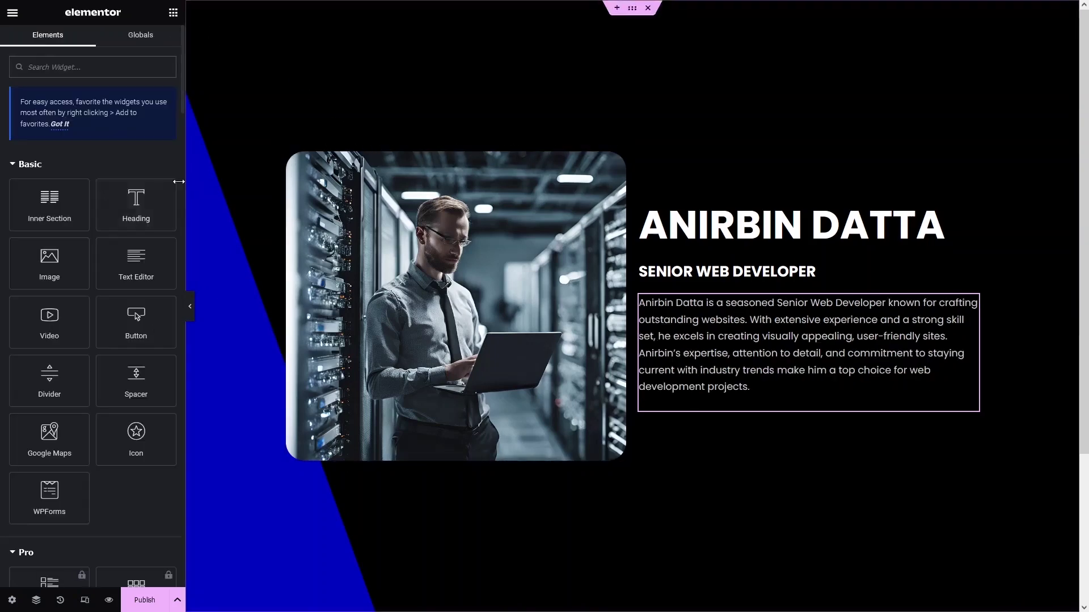
pyautogui.moveTo(136, 318); pyautogui.dragTo(700, 391)
pyautogui.write('Learn More')
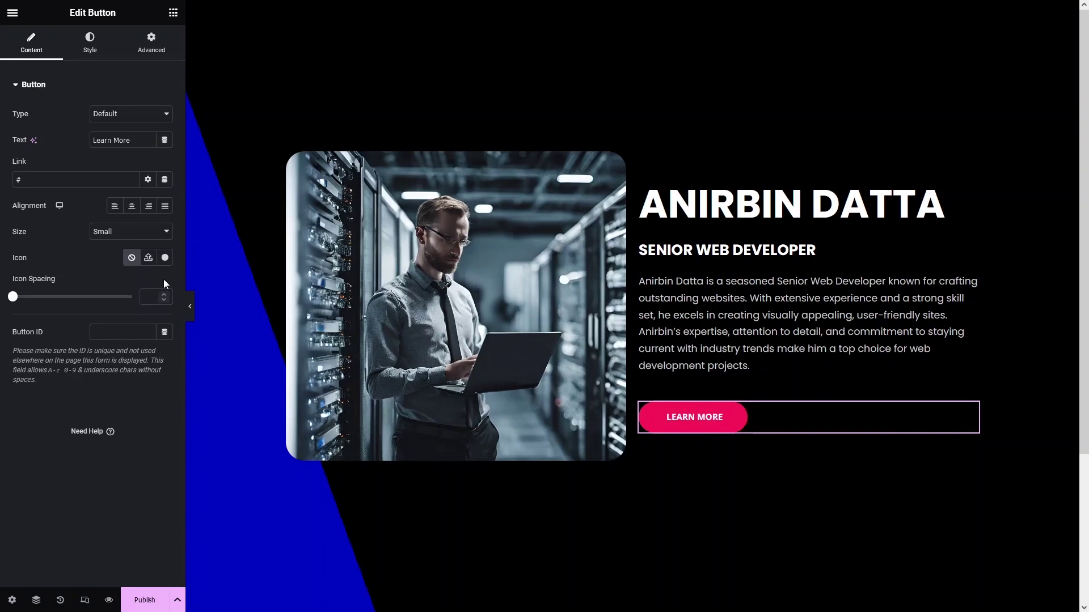
# Give the button the Location icon, positioned After the text with icon spacing 14.
pyautogui.click(165, 256)
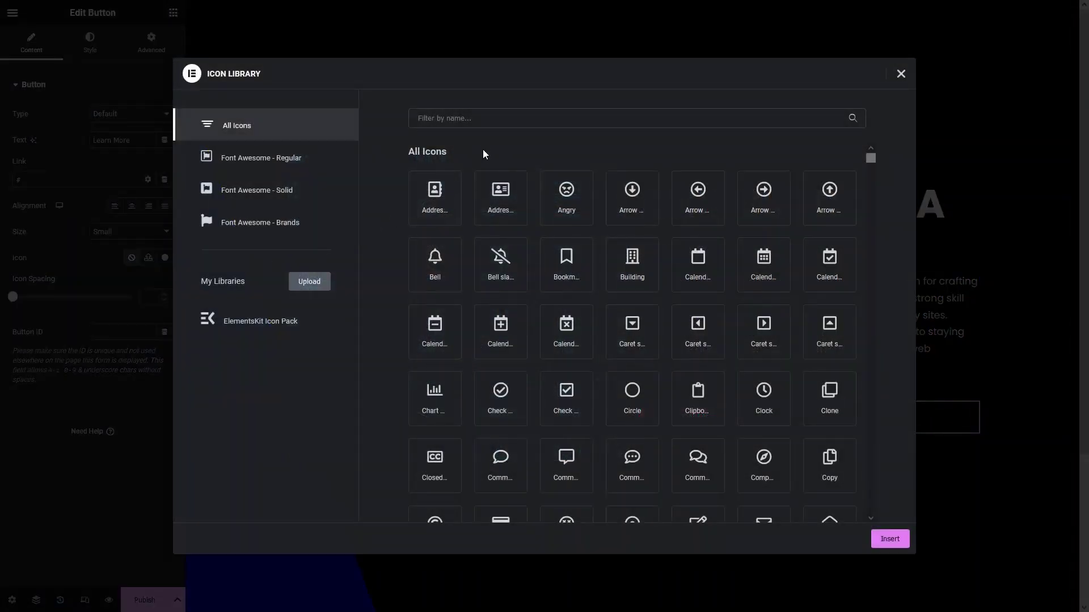
pyautogui.write('arrow')
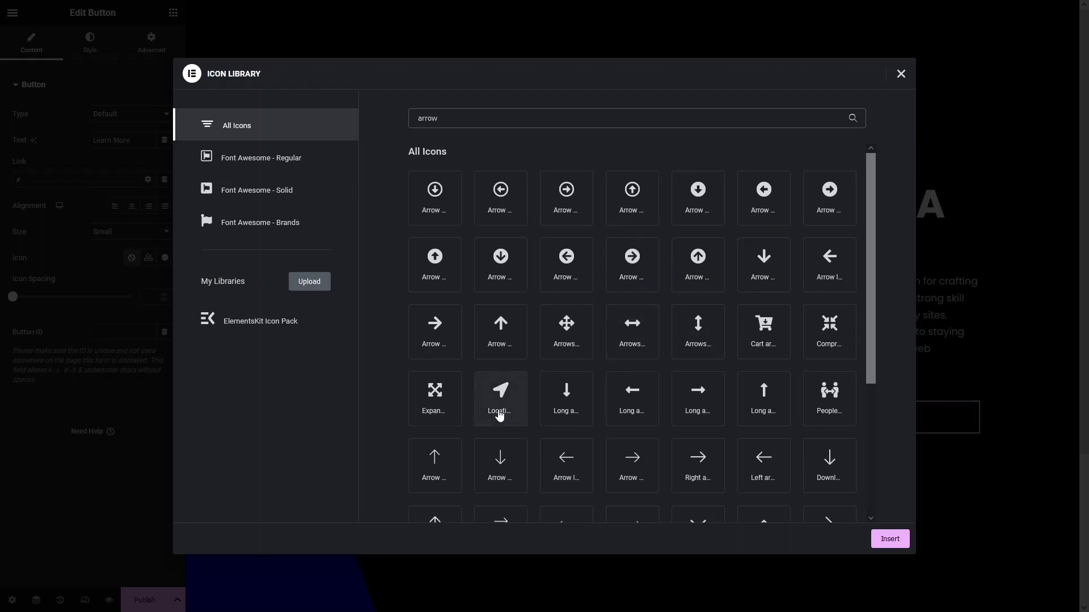
pyautogui.click(499, 415)
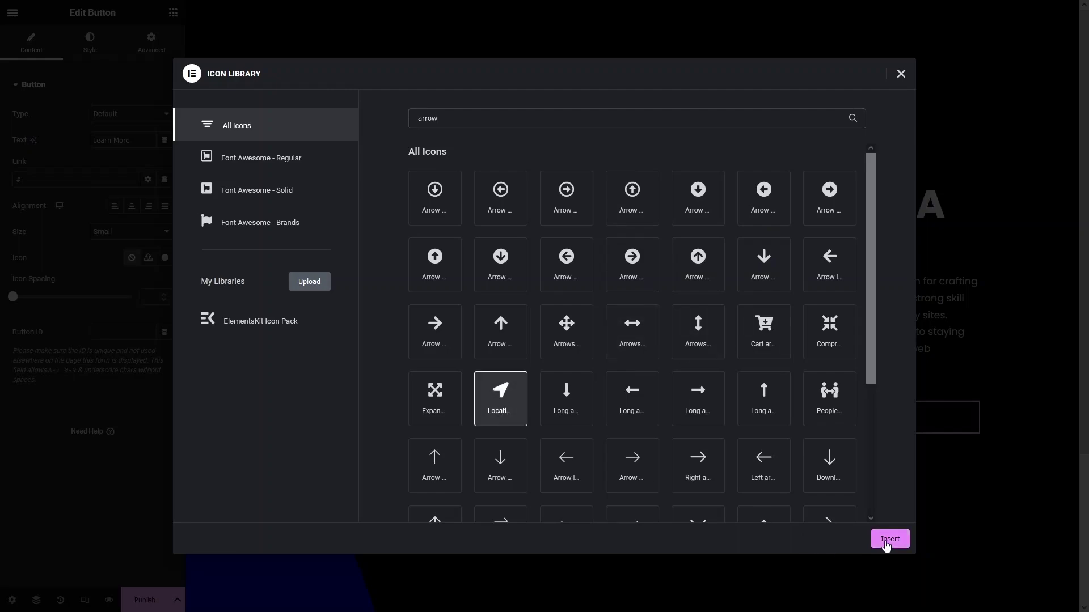
pyautogui.click(888, 541)
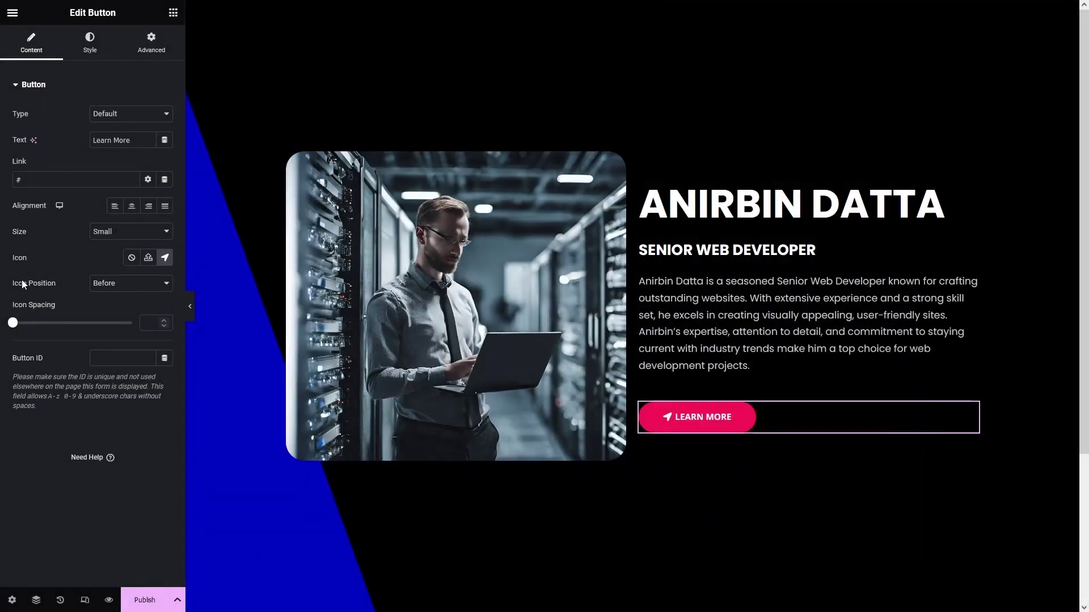
pyautogui.click(104, 290)
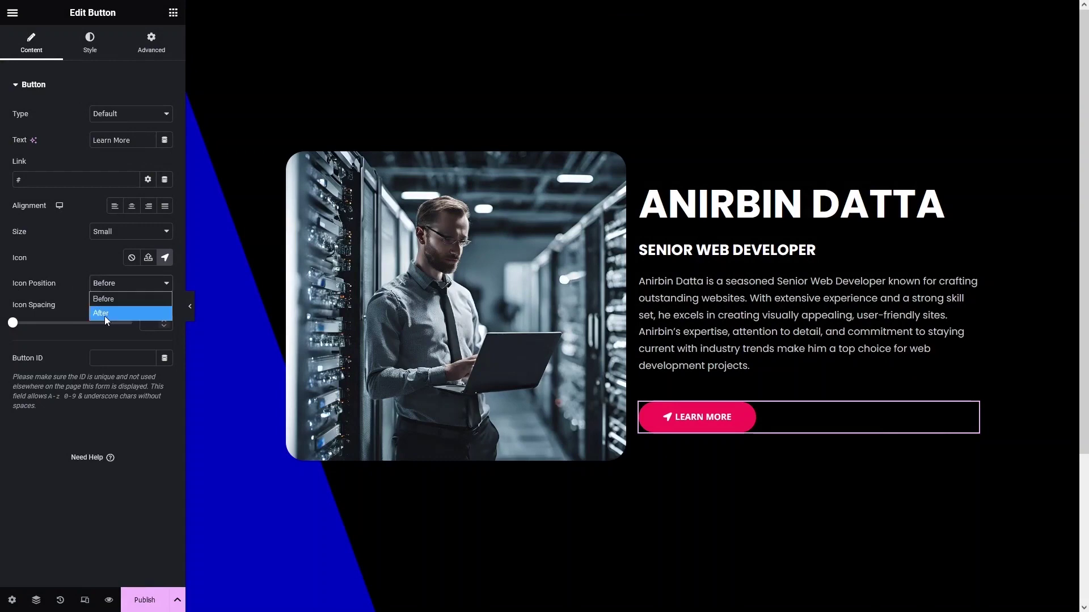
pyautogui.click(104, 315)
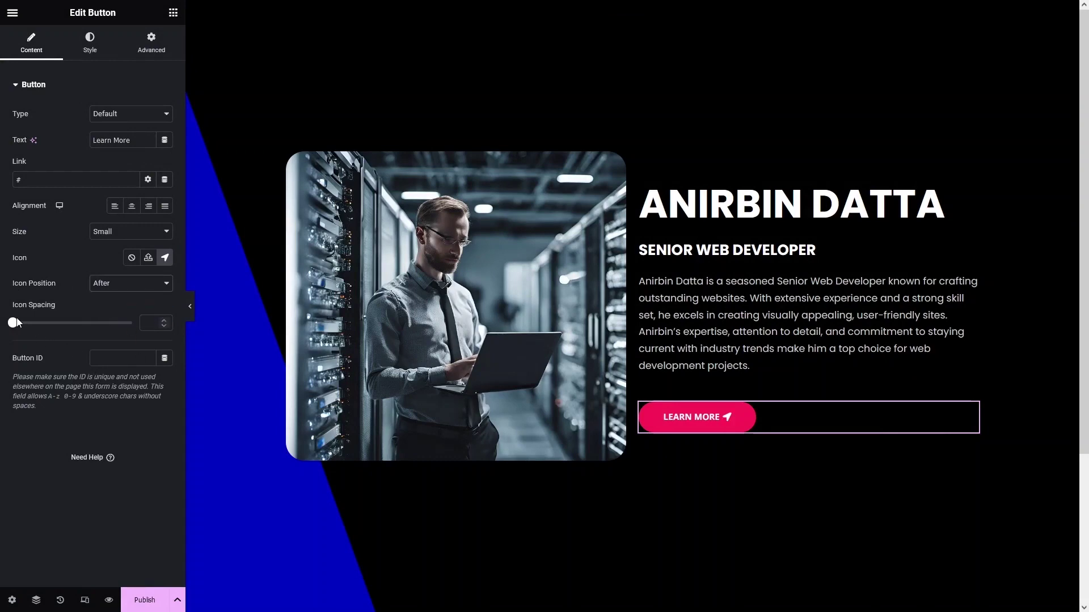
pyautogui.moveTo(12, 328); pyautogui.dragTo(47, 332)
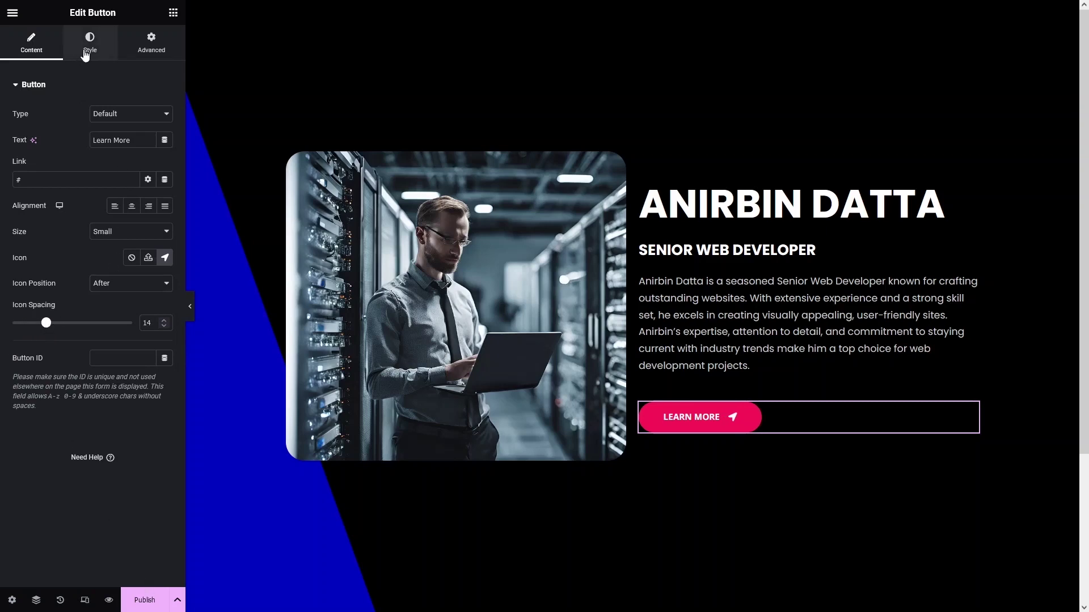
# Make the button's background colour fully transparent.
pyautogui.click(85, 54)
pyautogui.click(148, 218)
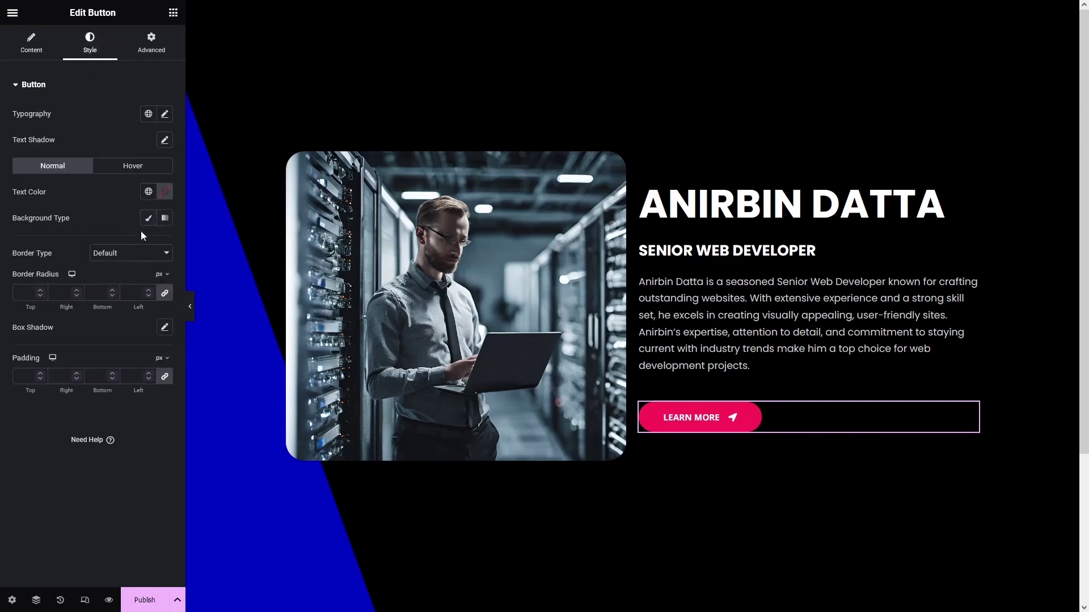
pyautogui.click(148, 218)
pyautogui.click(165, 244)
pyautogui.moveTo(235, 407); pyautogui.dragTo(47, 356)
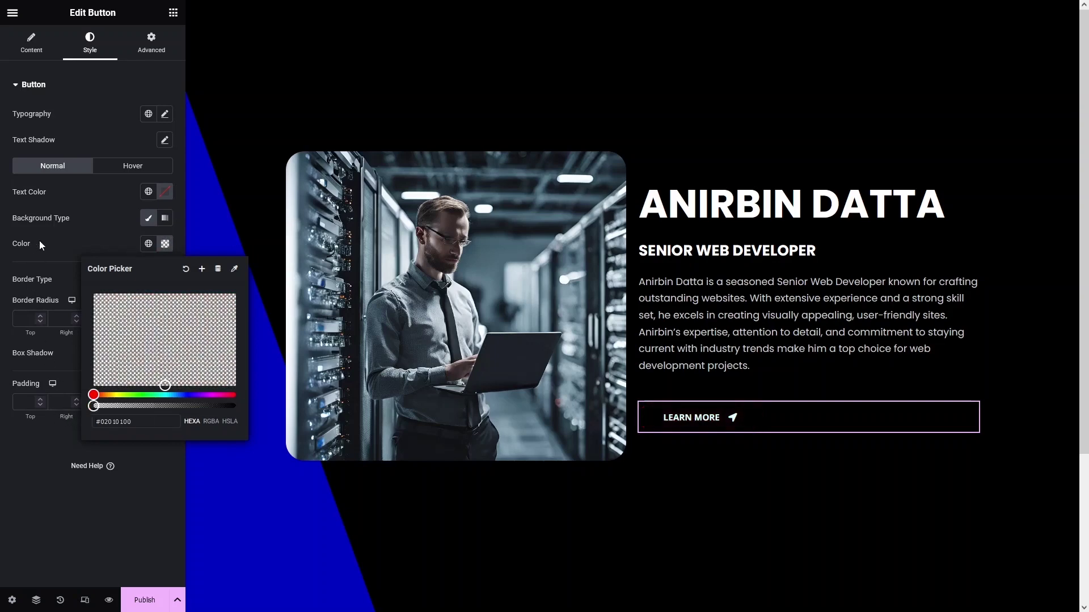
pyautogui.click(44, 264)
# Give the button a solid 2 px border coloured with the sampled blue stripe.
pyautogui.click(123, 279)
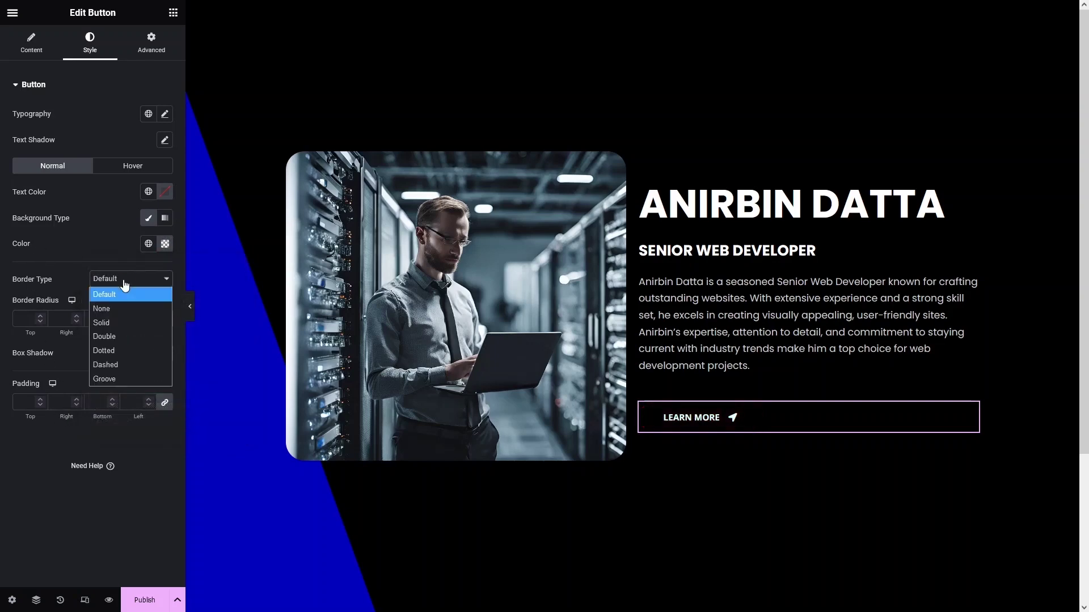
pyautogui.click(118, 323)
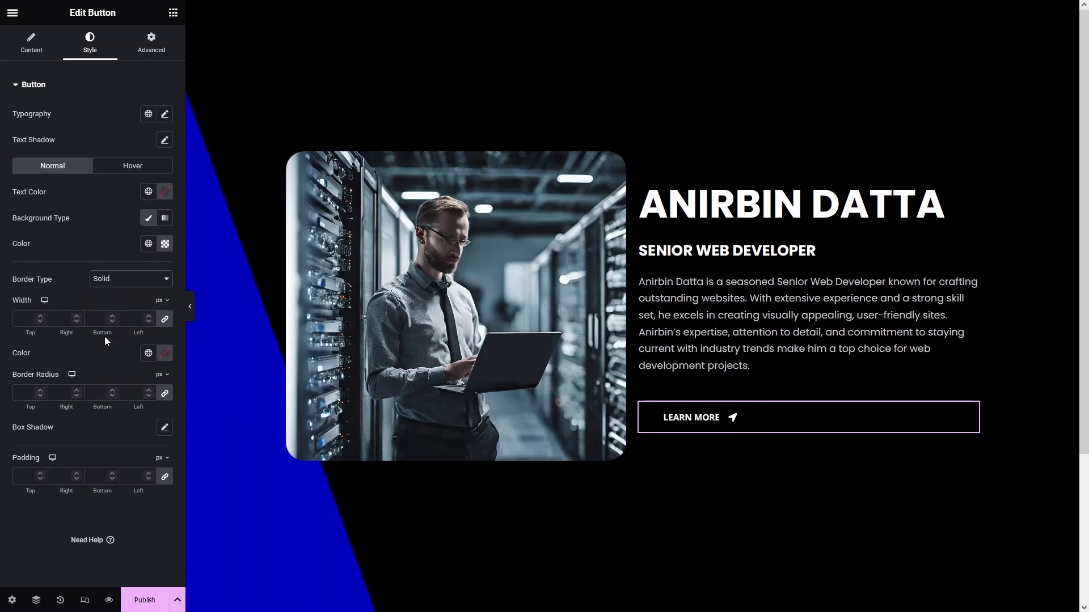
pyautogui.click(42, 317)
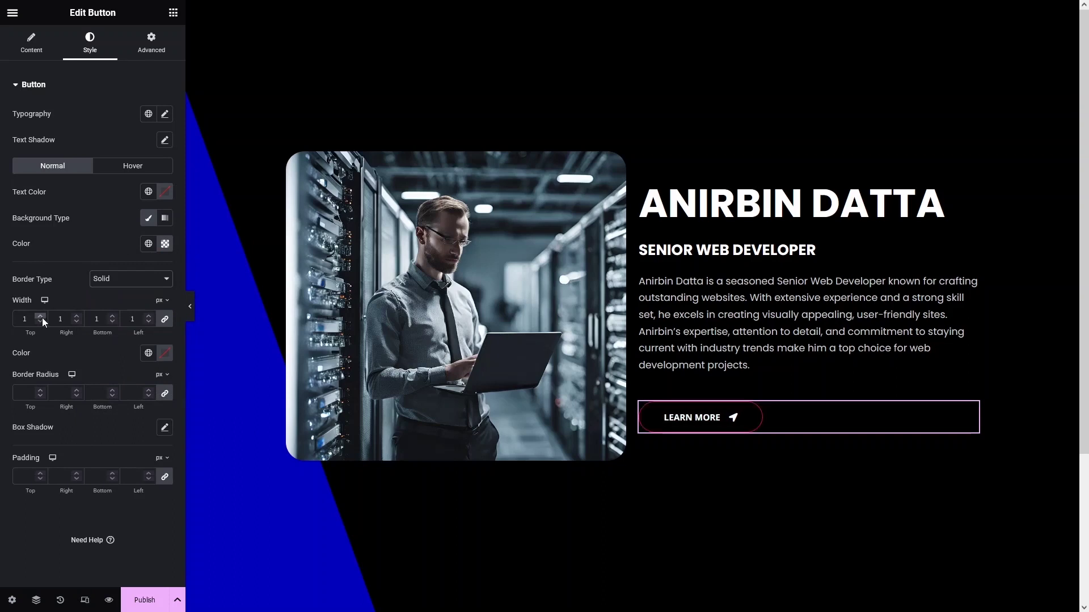
pyautogui.click(42, 318)
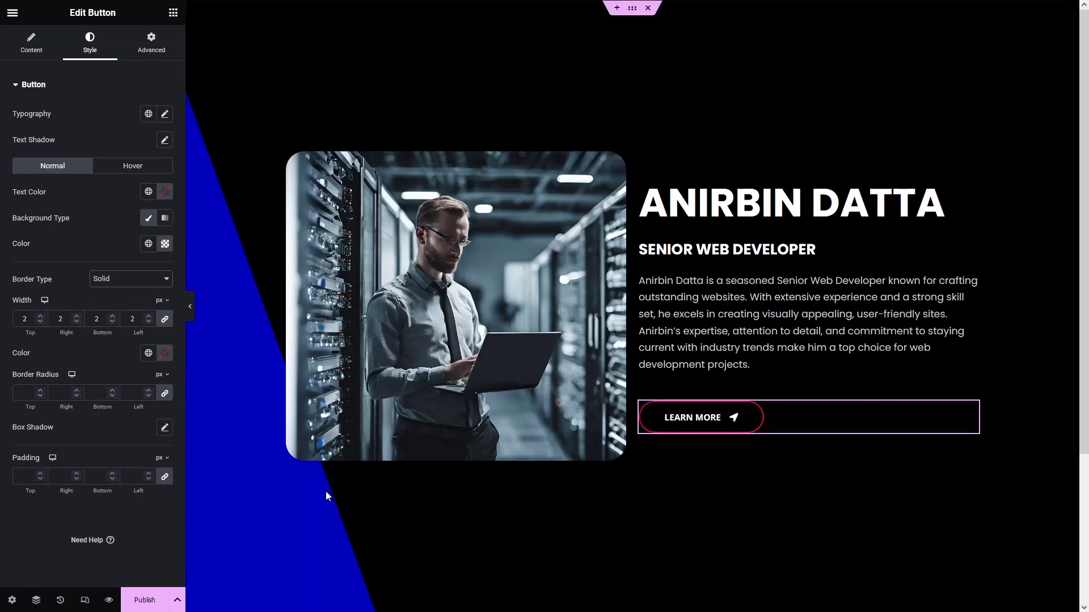
pyautogui.click(163, 357)
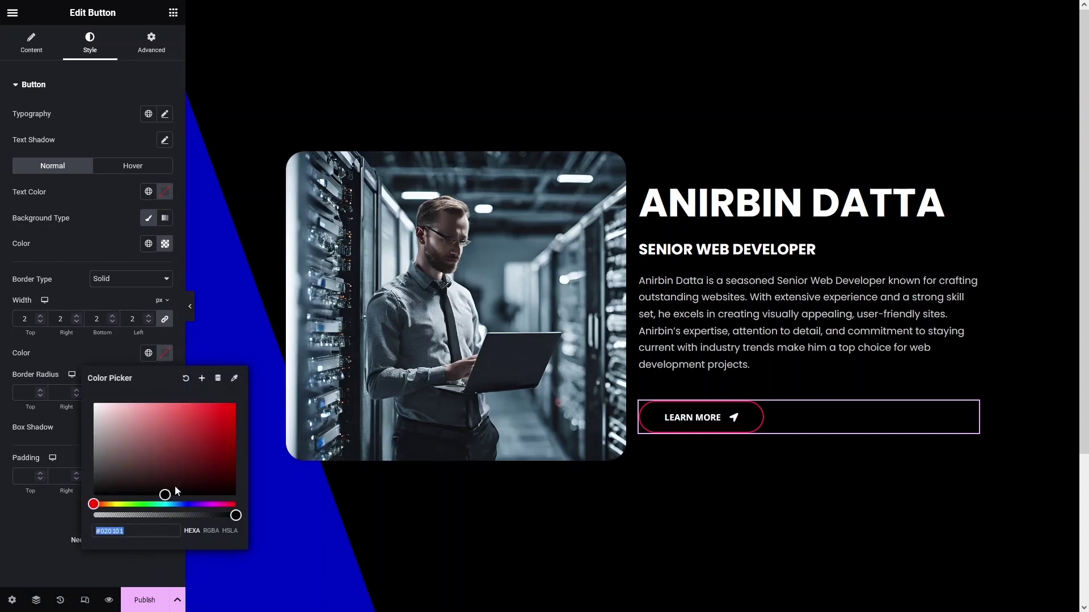
pyautogui.click(234, 378)
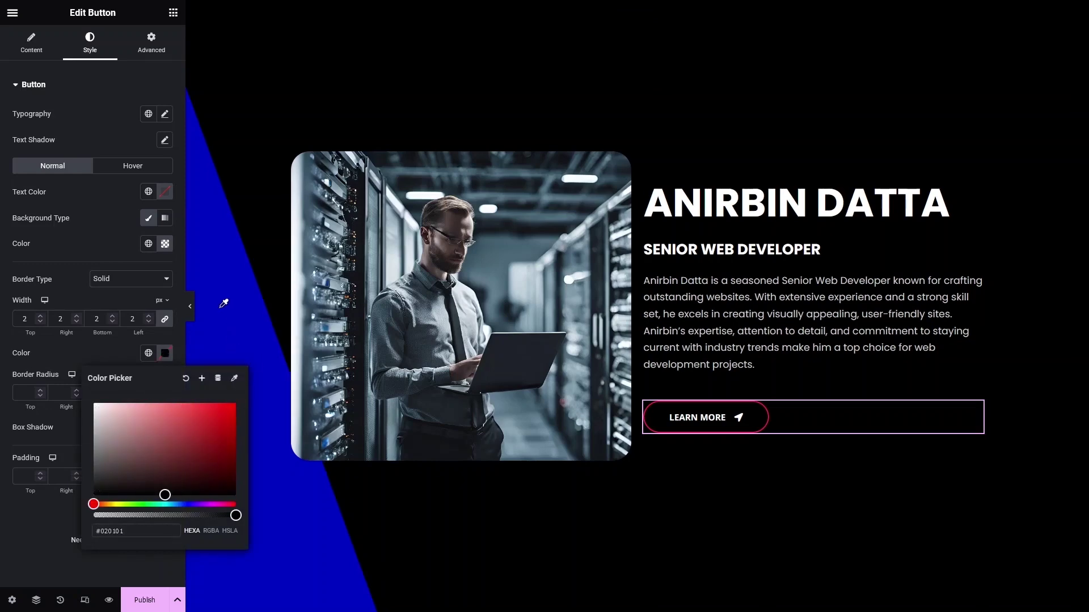
pyautogui.click(228, 303)
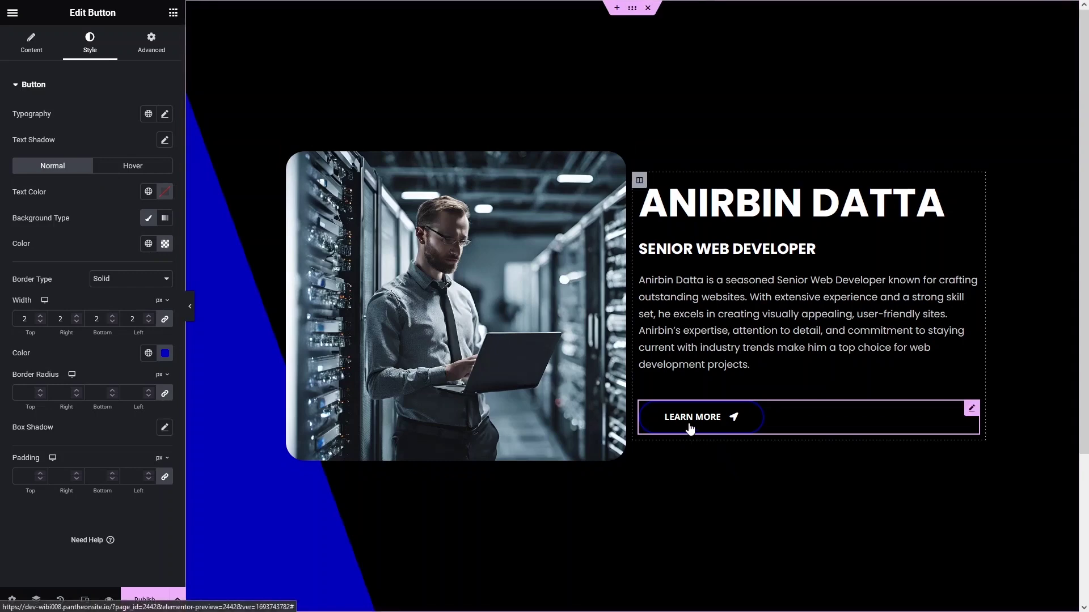
# Set the button's hover background colour to the blue sampled from the page stripe.
pyautogui.click(130, 165)
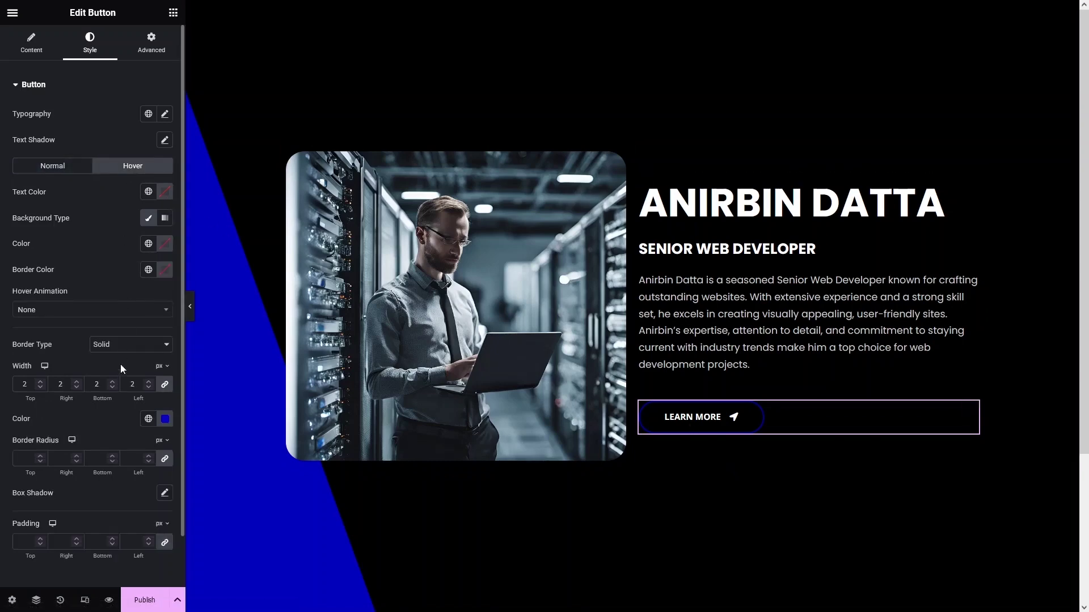
pyautogui.click(165, 244)
pyautogui.click(234, 269)
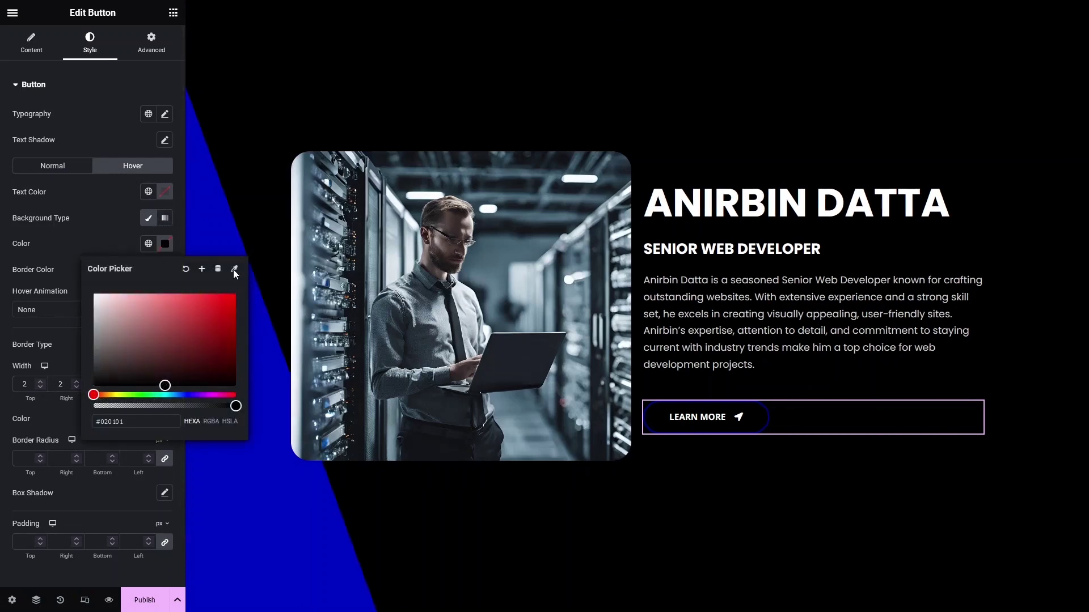
pyautogui.click(207, 228)
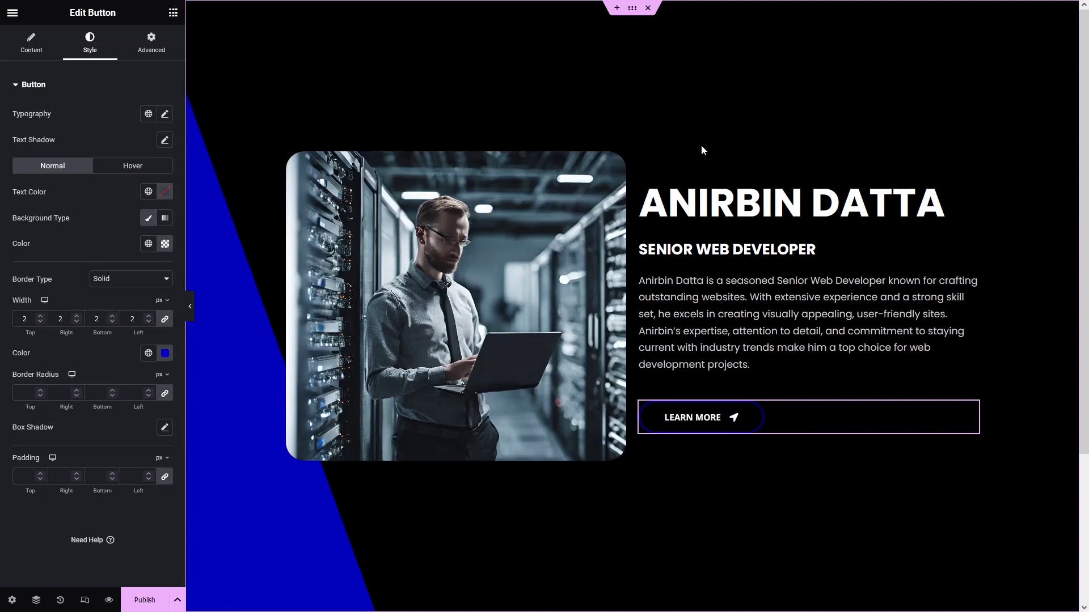
# Set the image column's width to 40% and select the 60% text column.
pyautogui.click(288, 153)
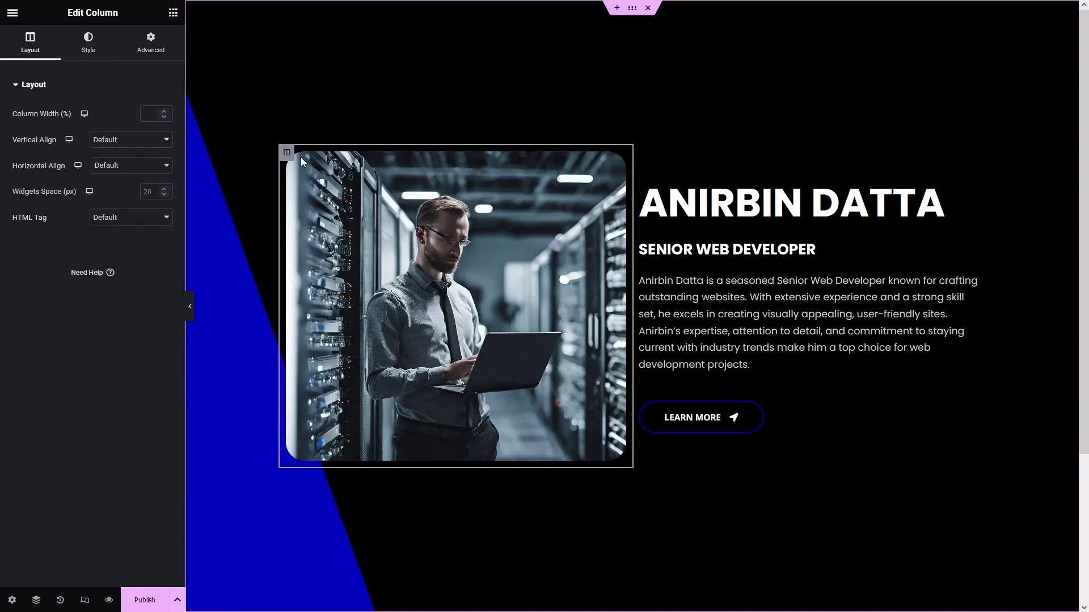
pyautogui.click(147, 114)
pyautogui.write('40')
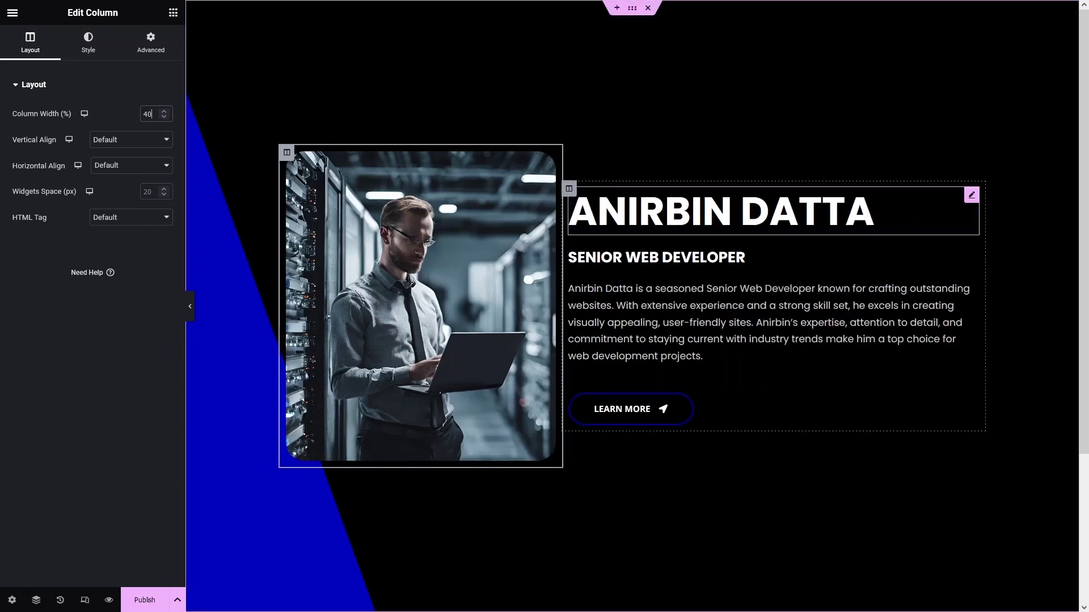
pyautogui.click(570, 192)
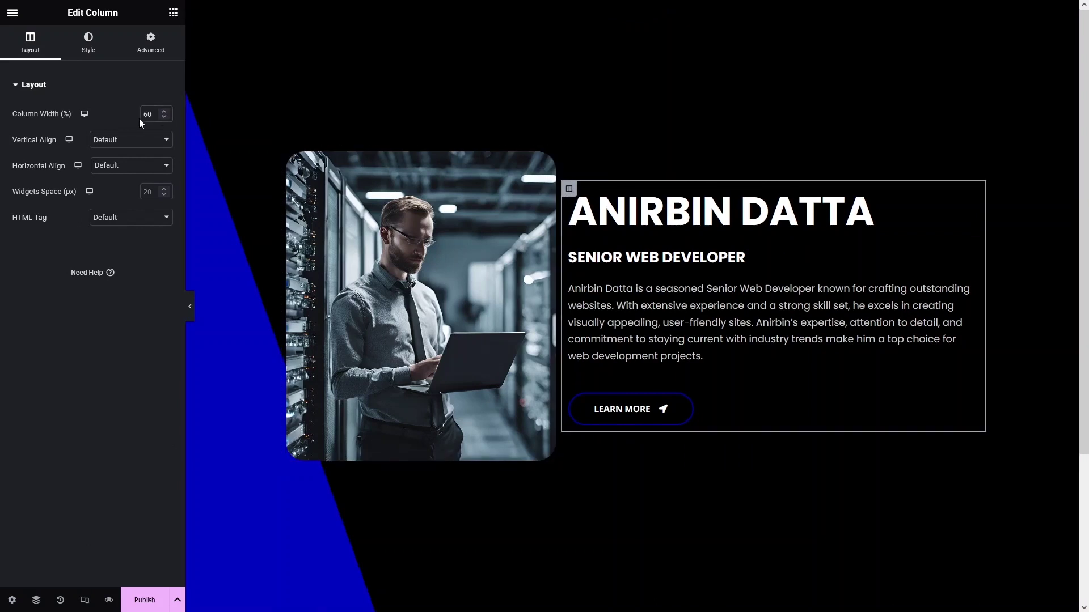
pyautogui.click(286, 152)
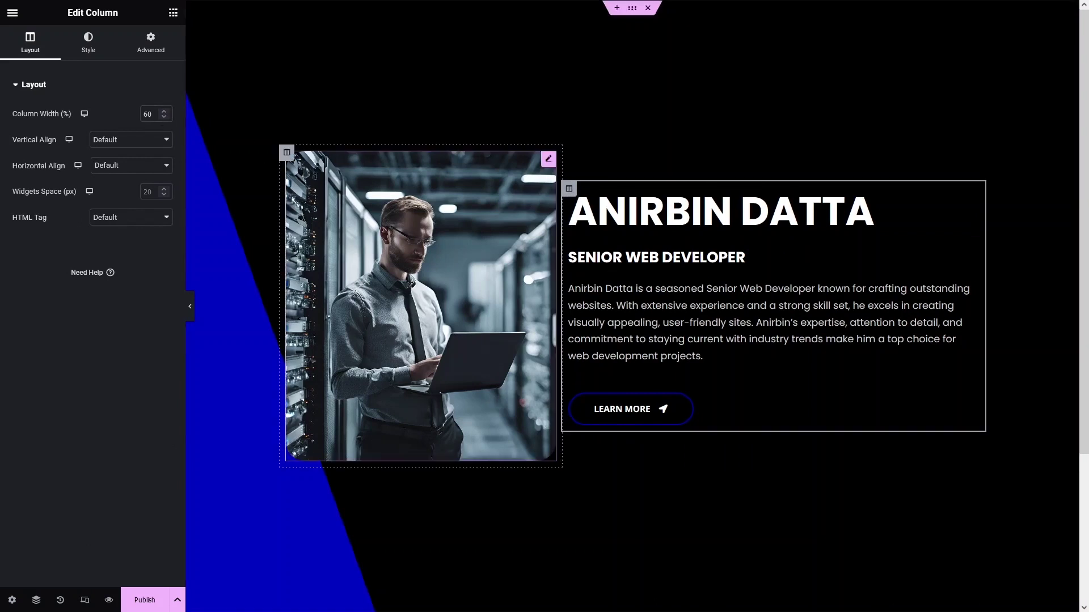
pyautogui.click(570, 192)
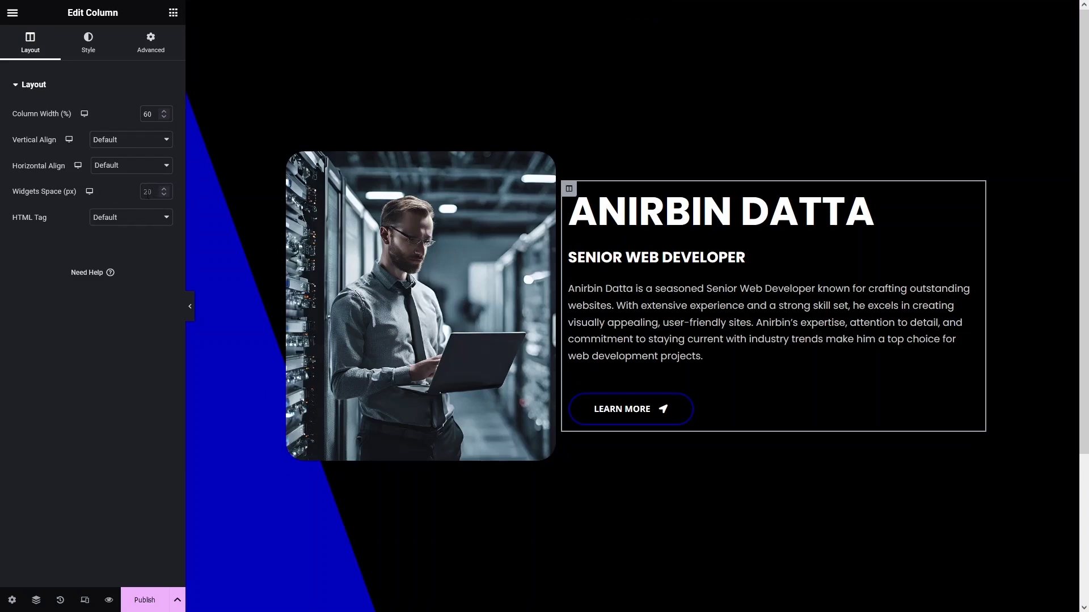
# Set the text column's Widgets Space to 0 and the paragraph's line height to 39 px.
pyautogui.write('0')
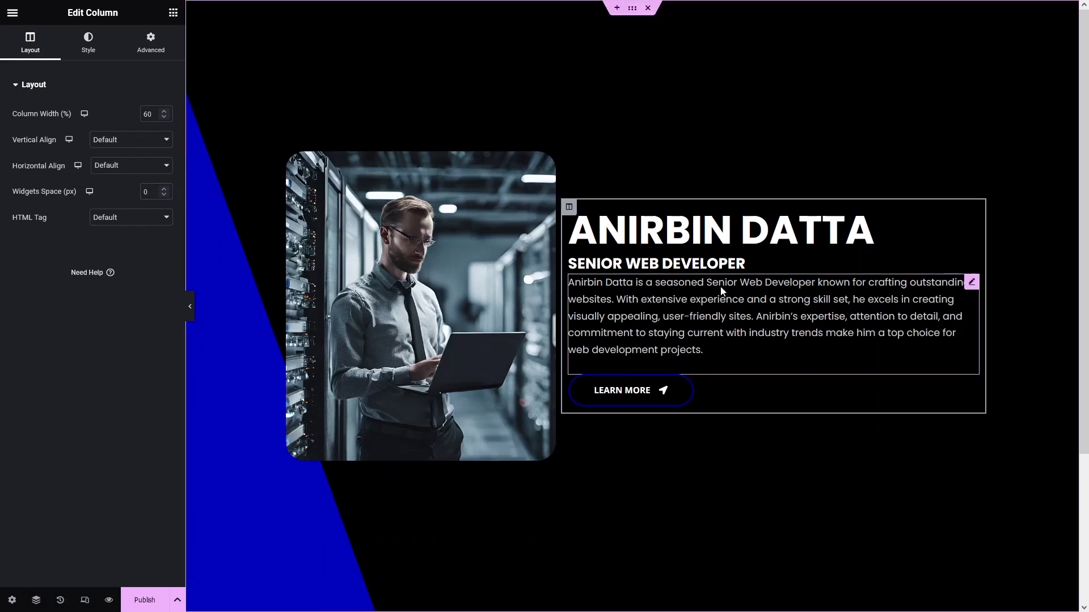
pyautogui.click(737, 335)
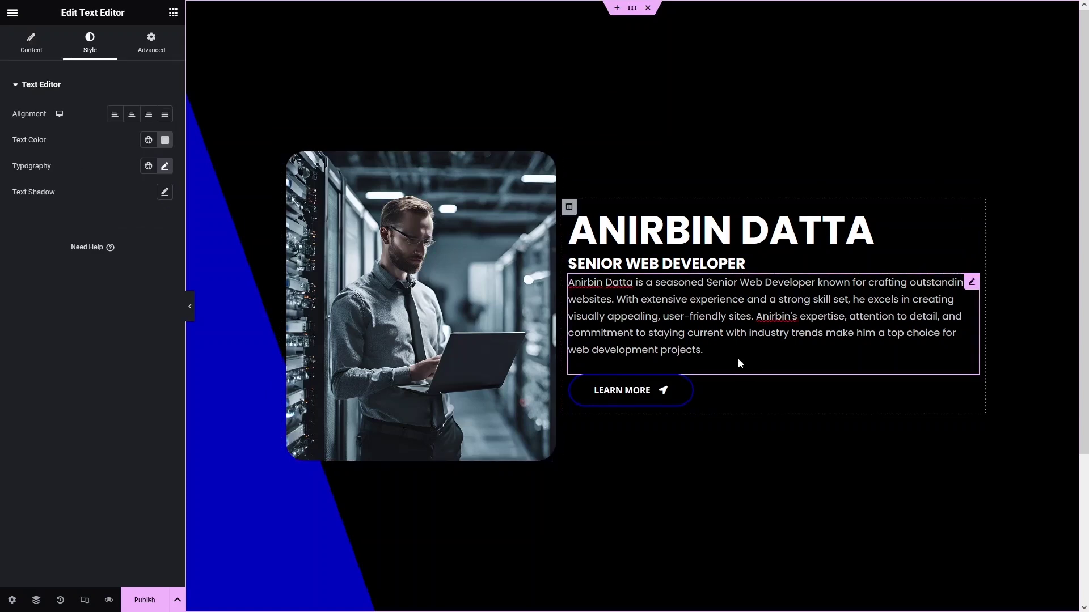
pyautogui.click(165, 166)
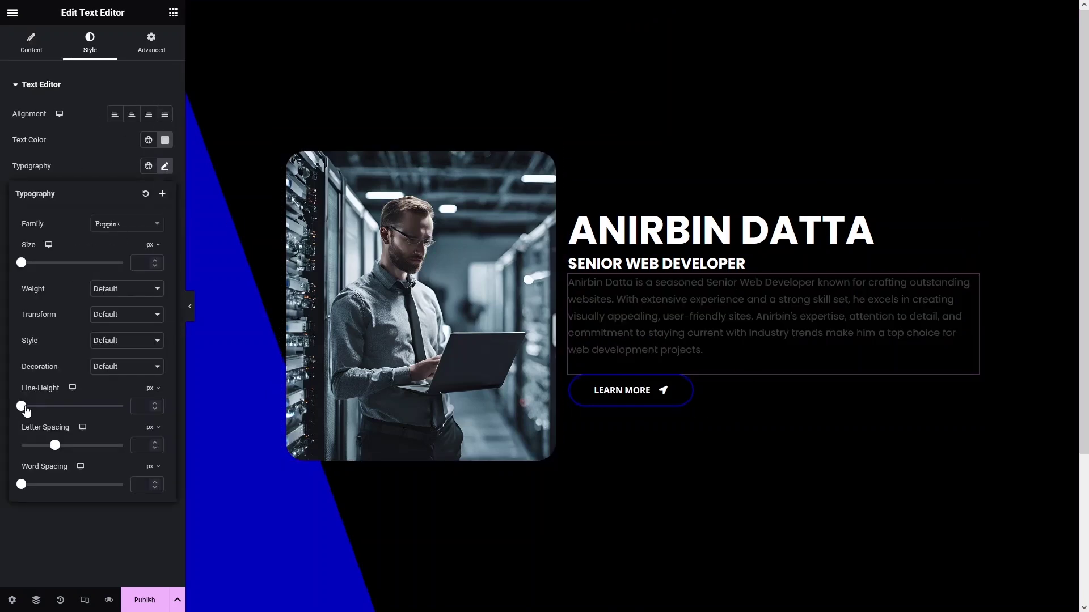
pyautogui.moveTo(23, 406); pyautogui.dragTo(61, 408)
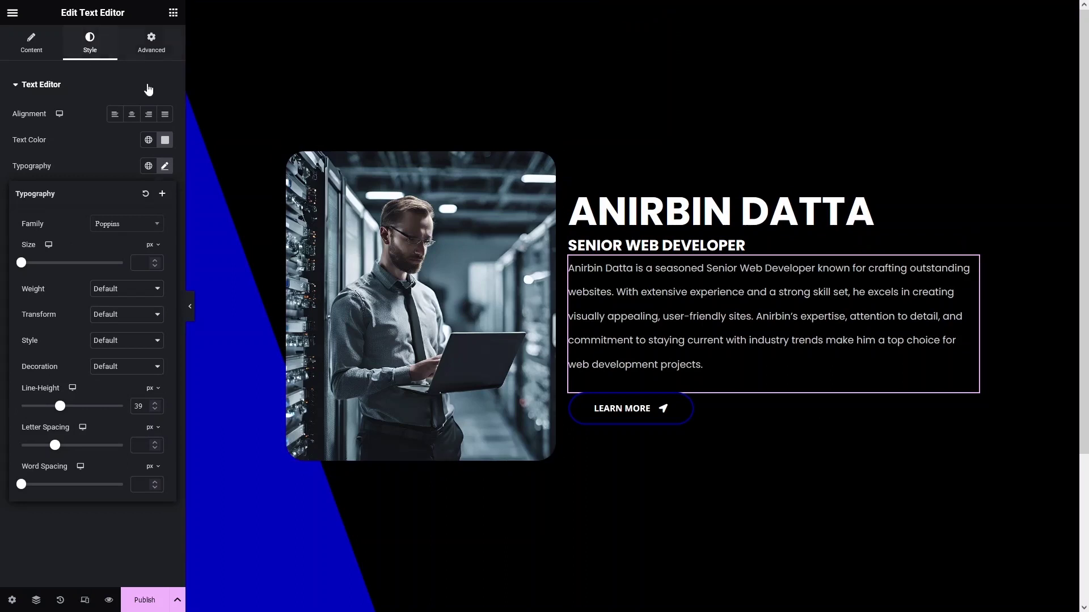
pyautogui.click(150, 50)
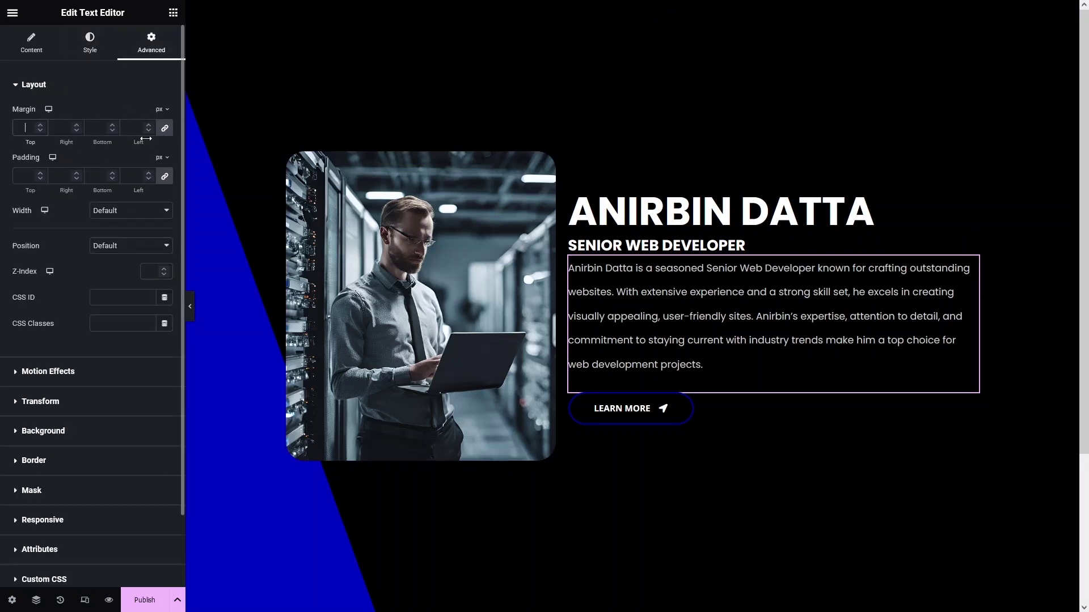
# Unlink the paragraph's margin sides and set Margin Top to 20 px.
pyautogui.click(168, 132)
pyautogui.click(24, 128)
pyautogui.write('20')
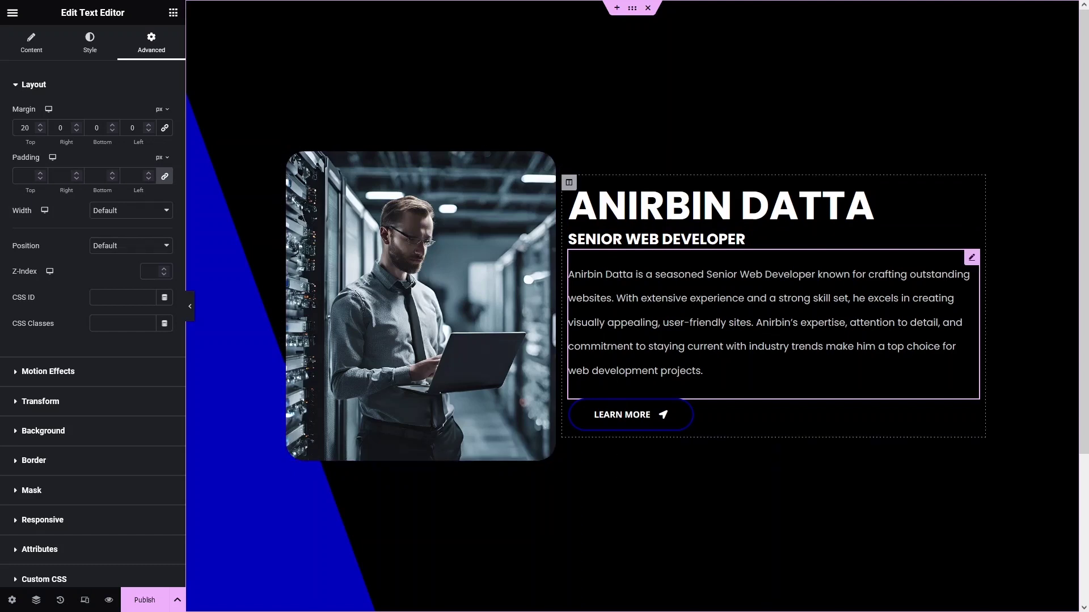
pyautogui.click(569, 183)
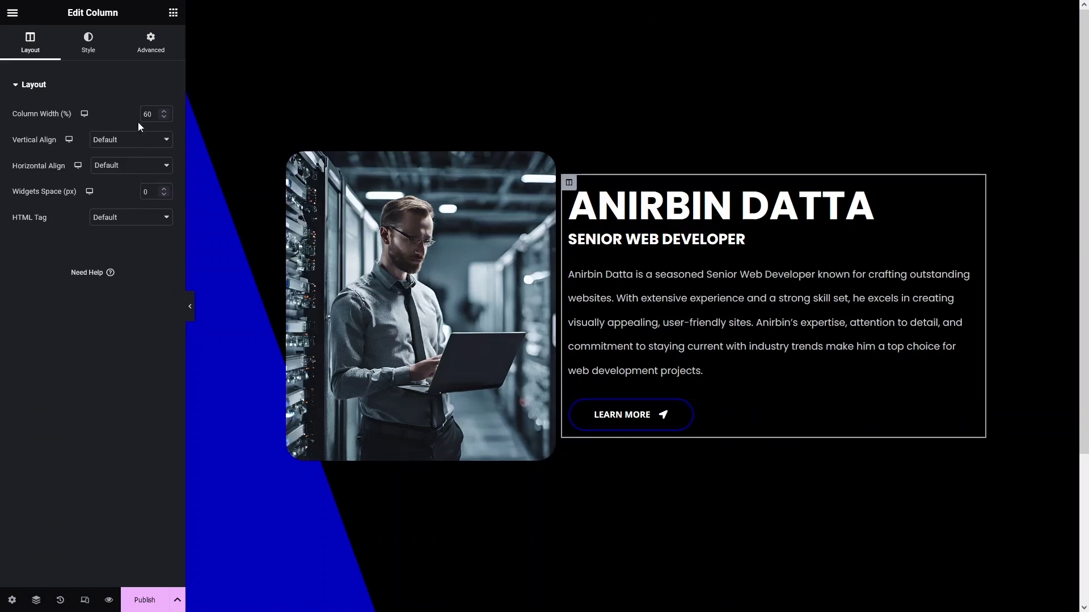
# Set the text column's padding to 0 top, right and bottom, and 40 left.
pyautogui.click(150, 39)
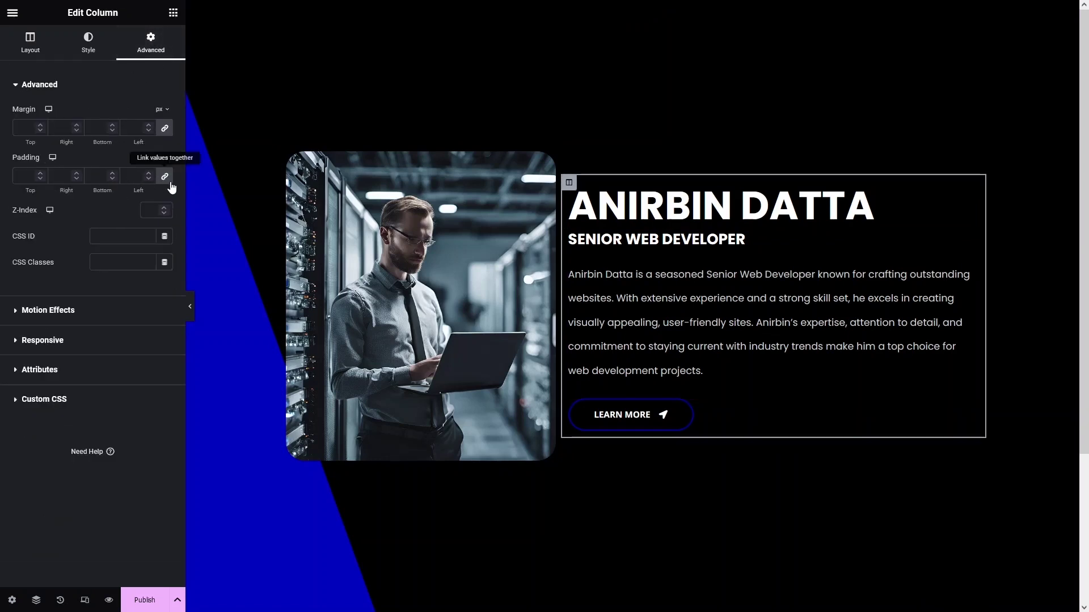
pyautogui.write('0')
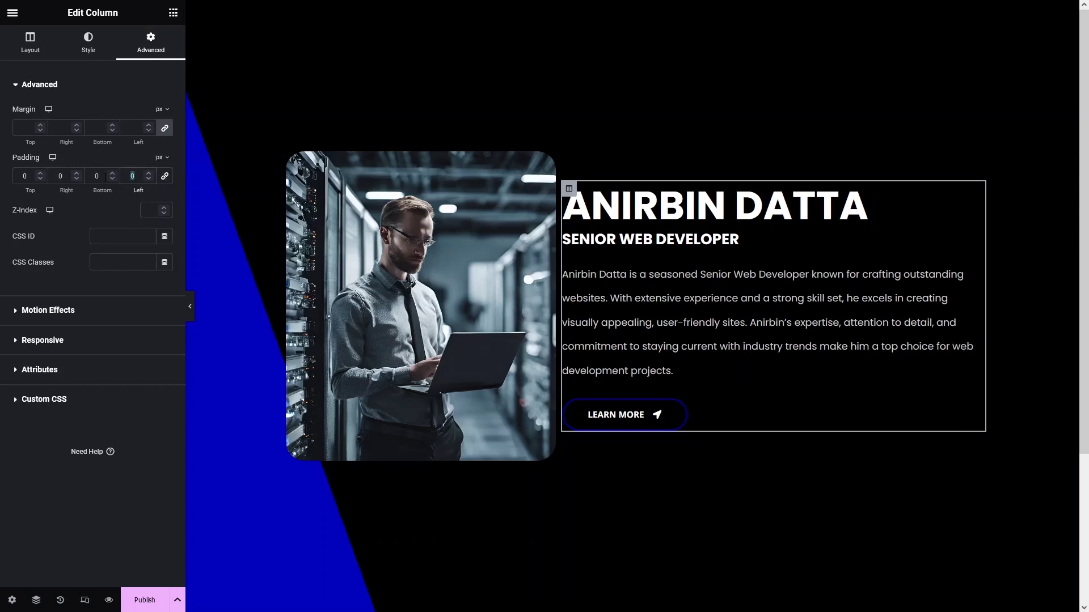
pyautogui.write('40')
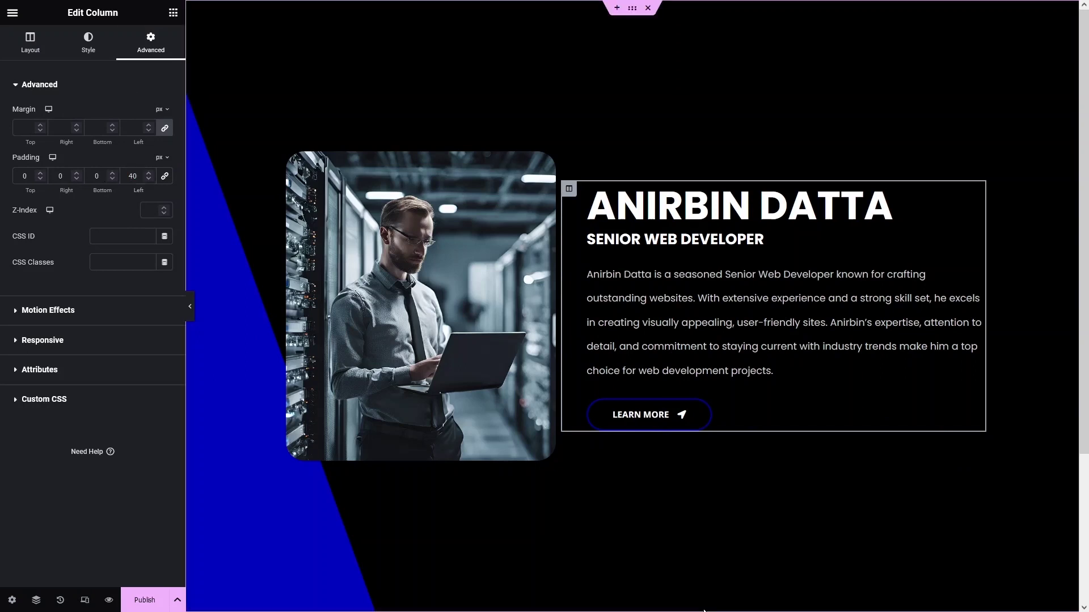
# Publish the banner, open the live page, and check its reflow in a narrowed window.
pyautogui.click(144, 602)
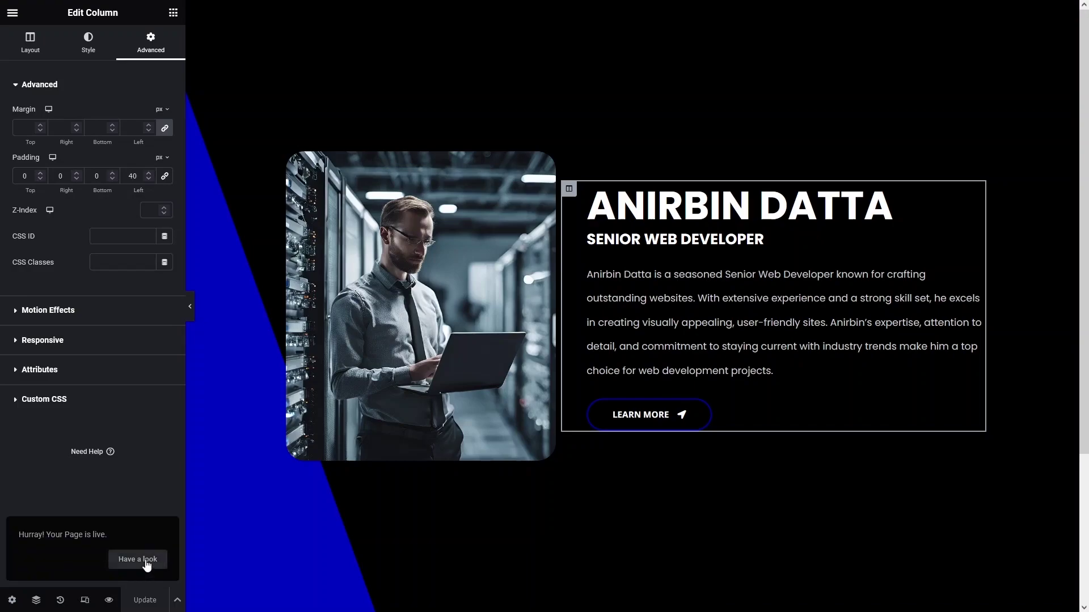
pyautogui.click(142, 560)
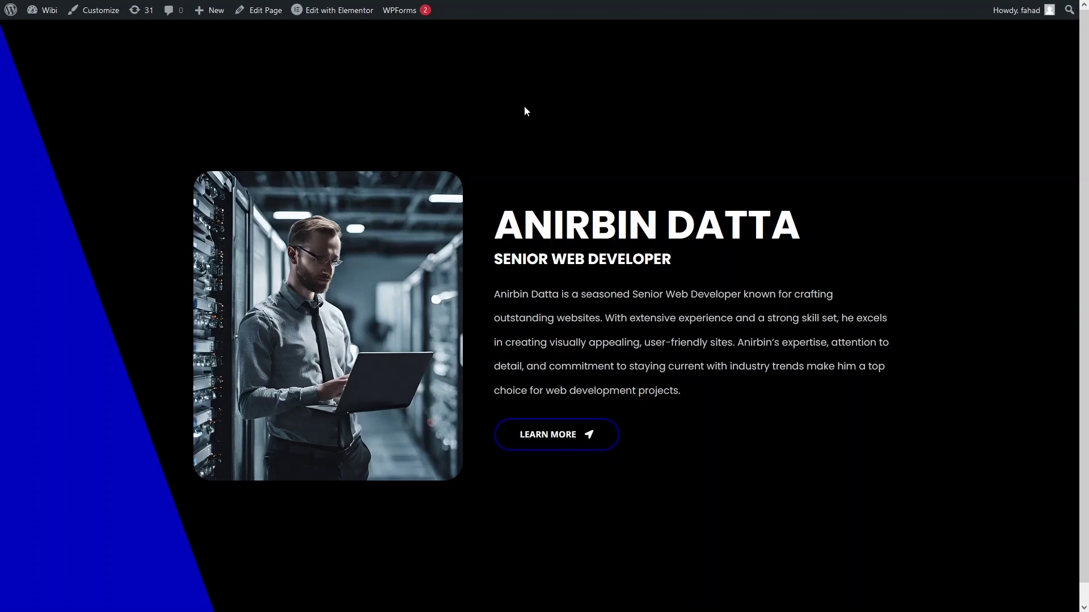
pyautogui.press('F11')
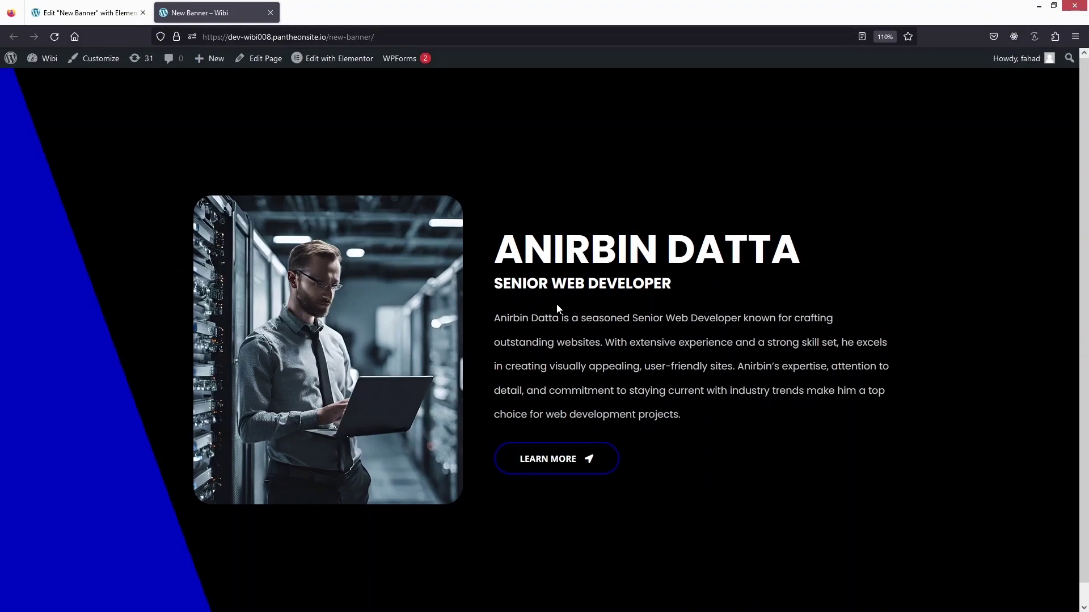
pyautogui.press('super+Right')
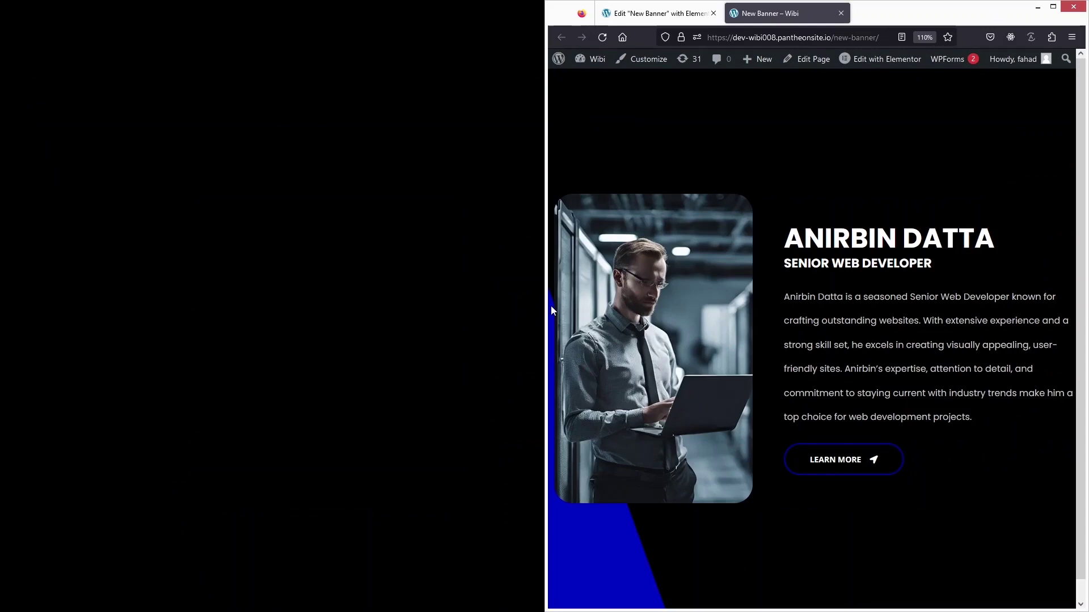
pyautogui.moveTo(547, 306); pyautogui.dragTo(684, 306)
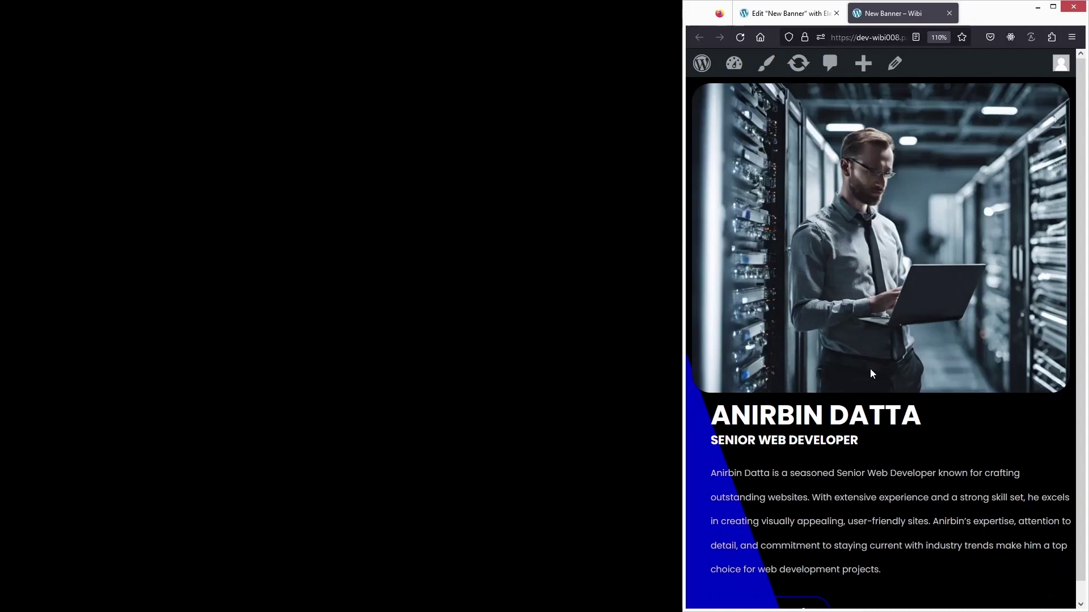
pyautogui.scroll(-1, 872, 374)
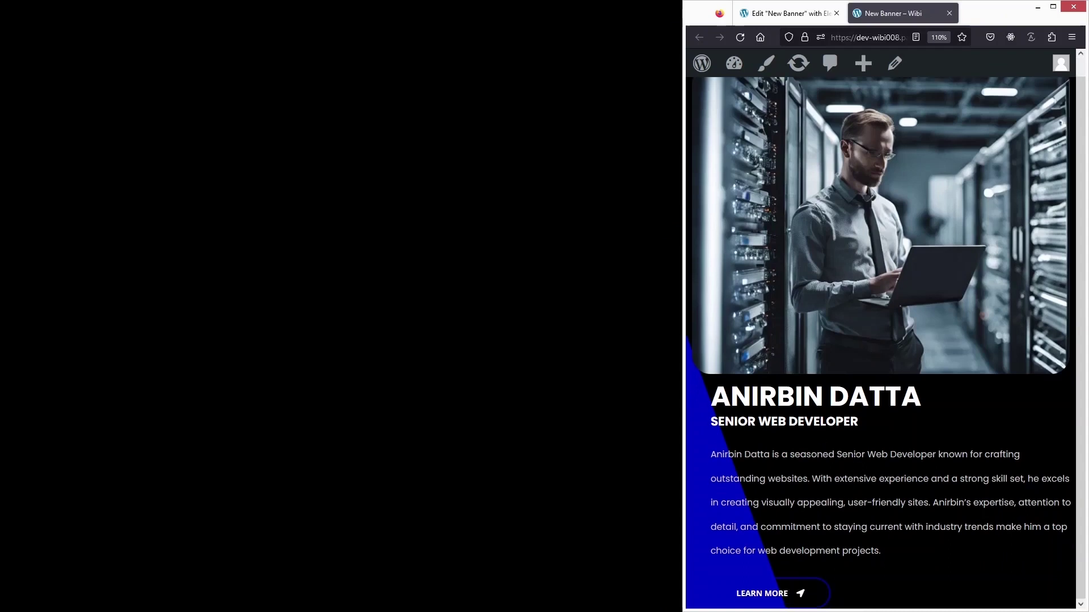
pyautogui.press('super+Left')
pyautogui.press('super+Up')
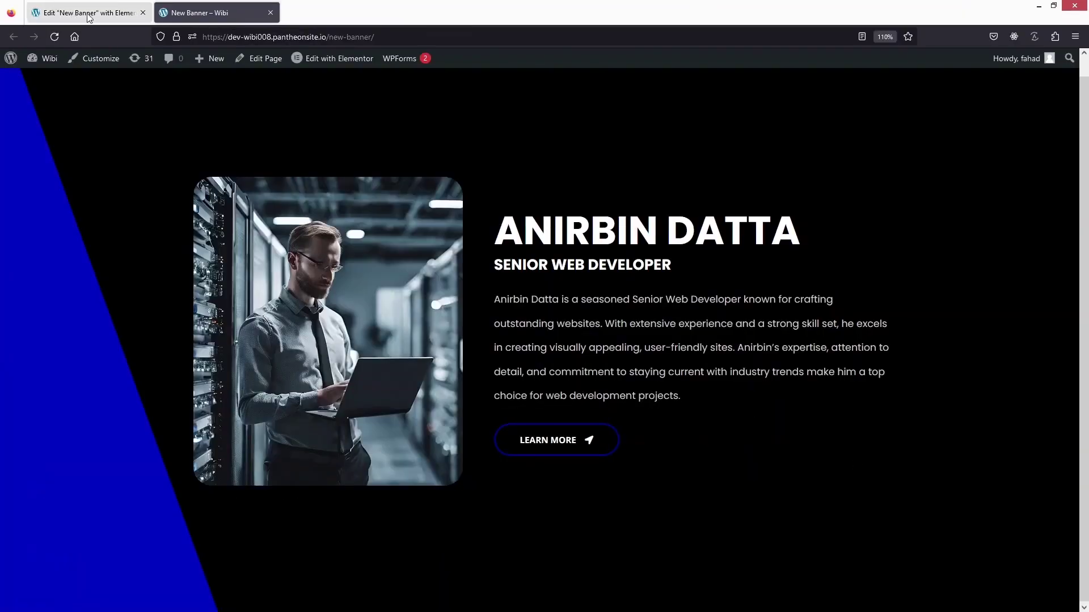
# Back in the editor, switch the responsive preview through Tablet to Mobile width.
pyautogui.click(88, 16)
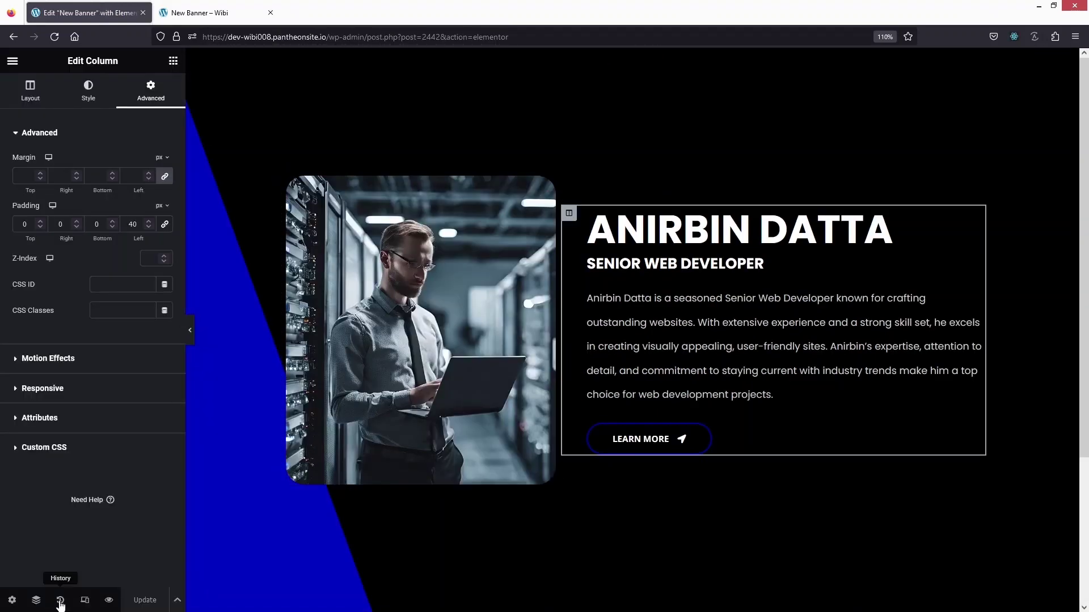
pyautogui.click(85, 599)
pyautogui.click(582, 60)
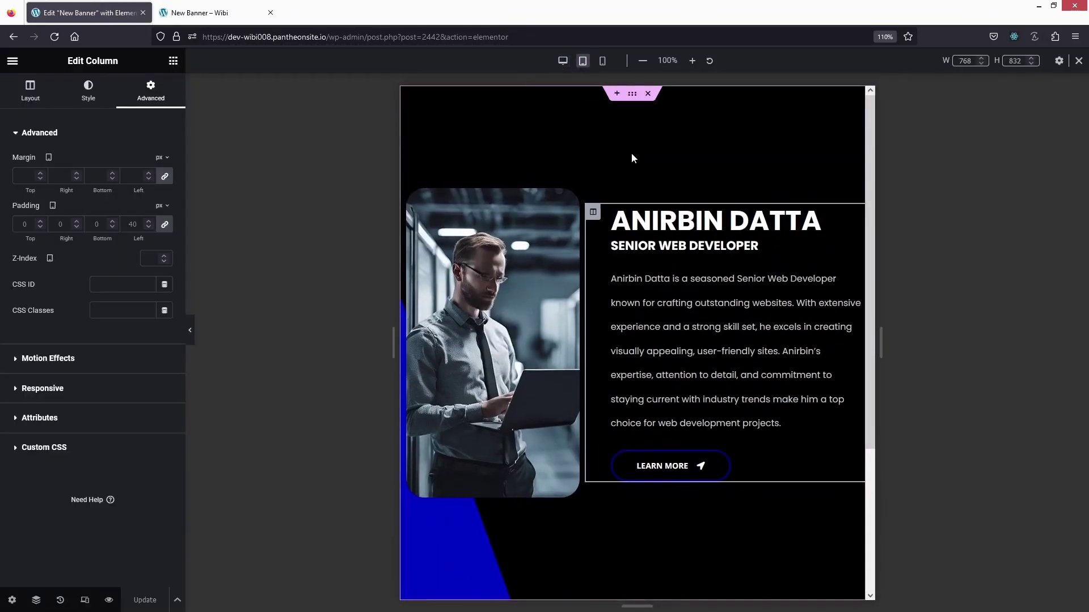
pyautogui.click(603, 62)
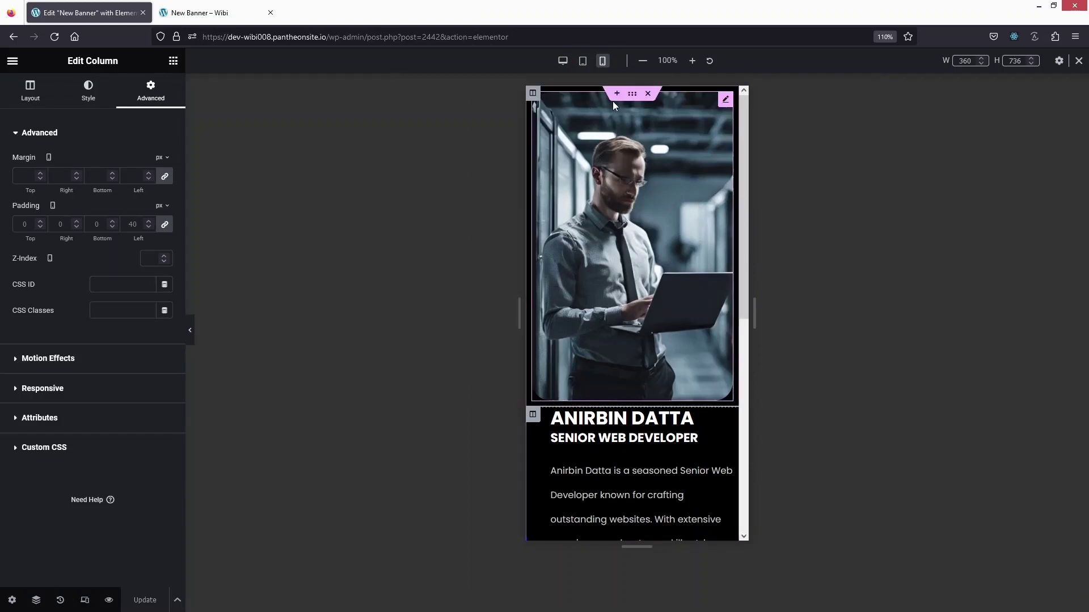
pyautogui.click(631, 93)
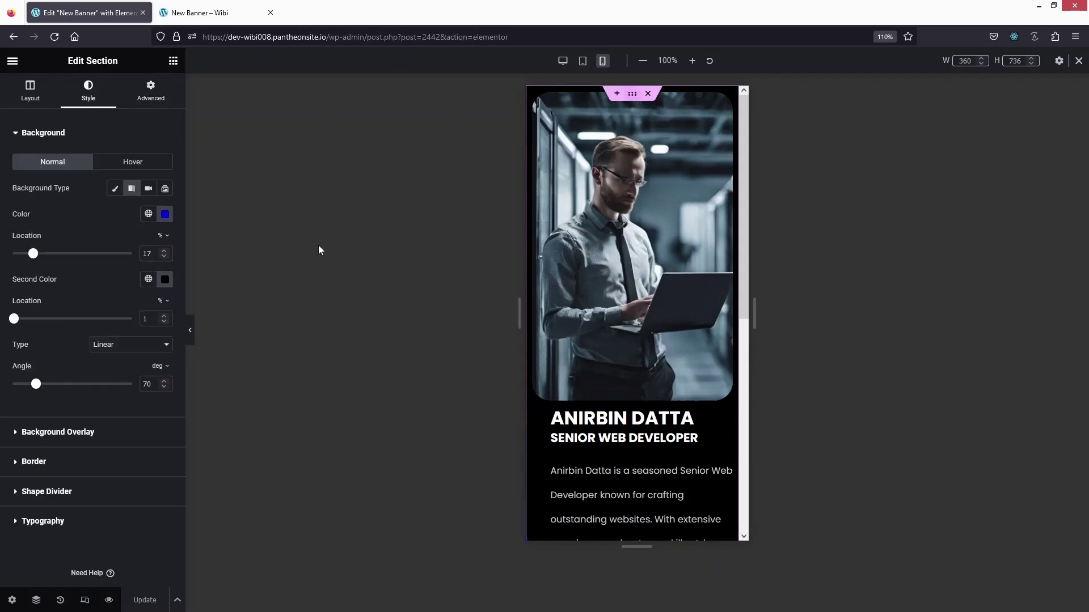
# Turn on the section's Reverse Columns (Mobile) option so the text stacks above the photo.
pyautogui.click(148, 111)
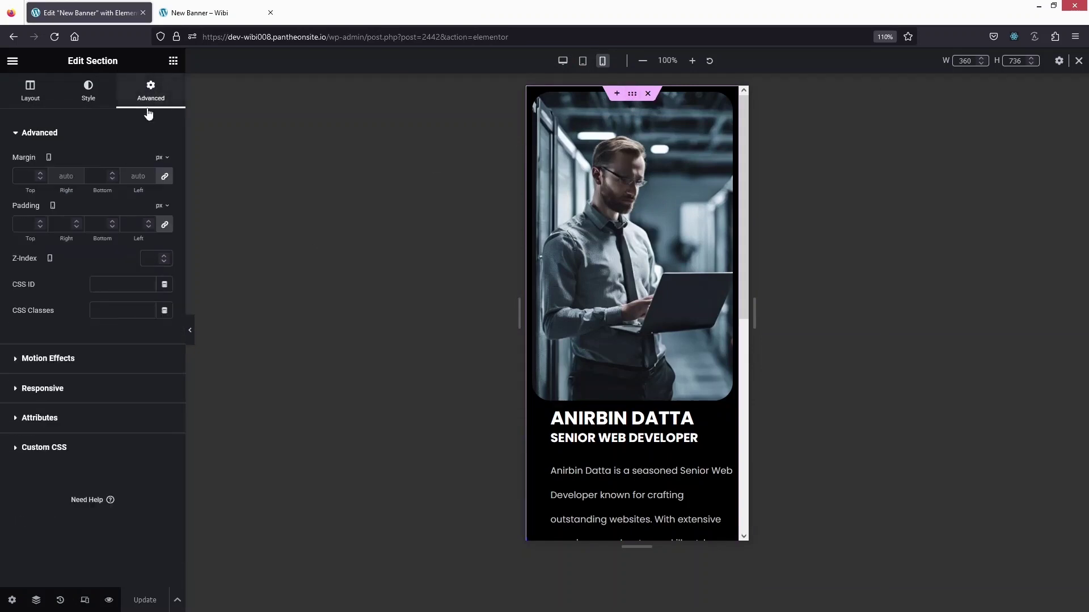
pyautogui.click(51, 391)
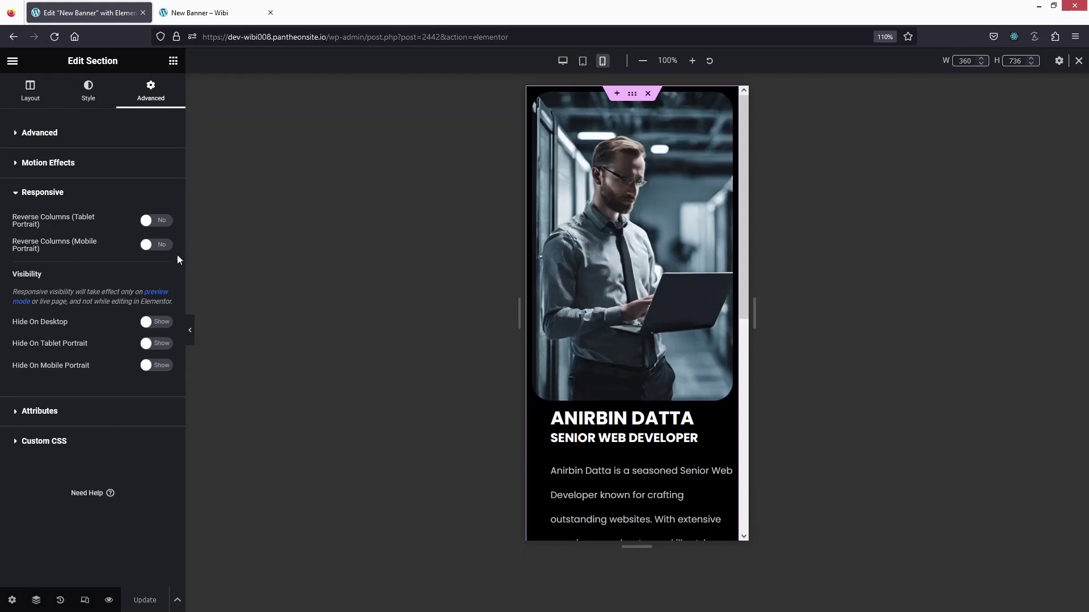
pyautogui.click(146, 248)
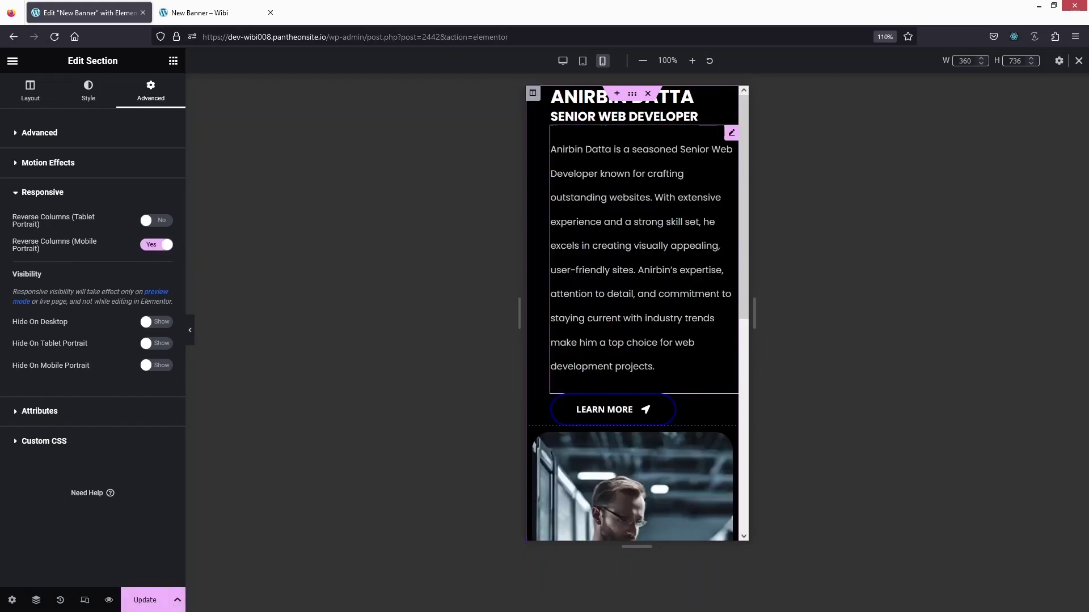
pyautogui.moveTo(742, 283); pyautogui.dragTo(768, 237)
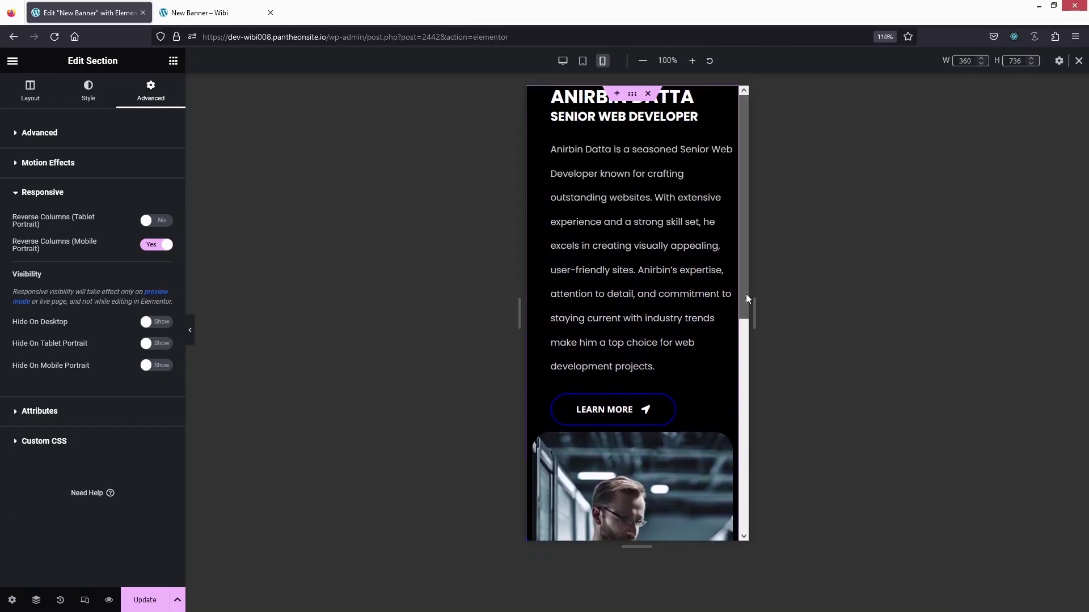
pyautogui.moveTo(746, 294)
pyautogui.mouseDown()
pyautogui.moveTo(751, 442)
pyautogui.moveTo(754, 286)
pyautogui.mouseUp()
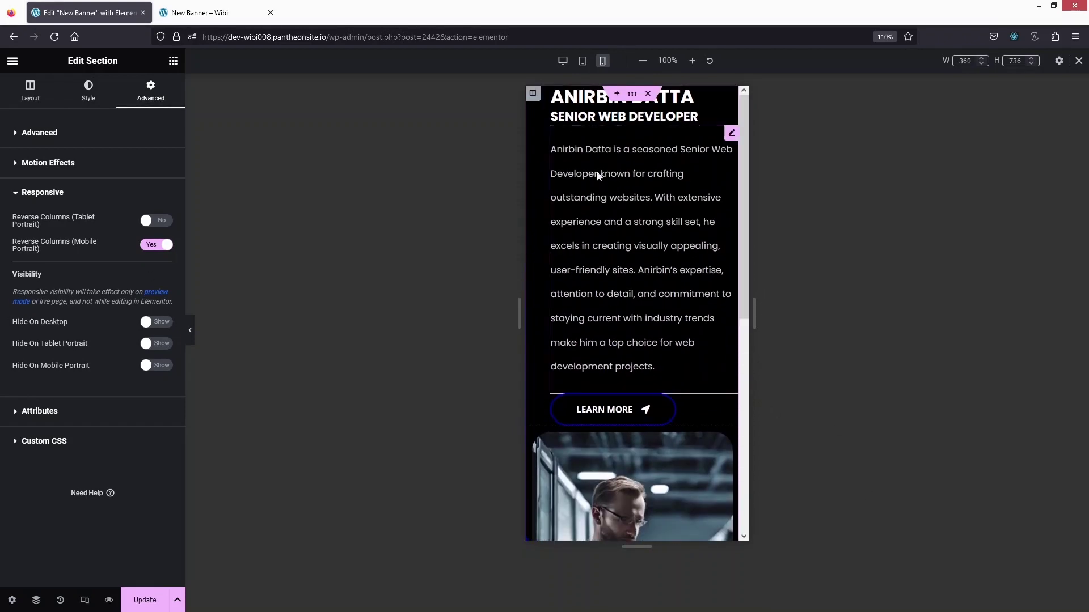
pyautogui.click(533, 93)
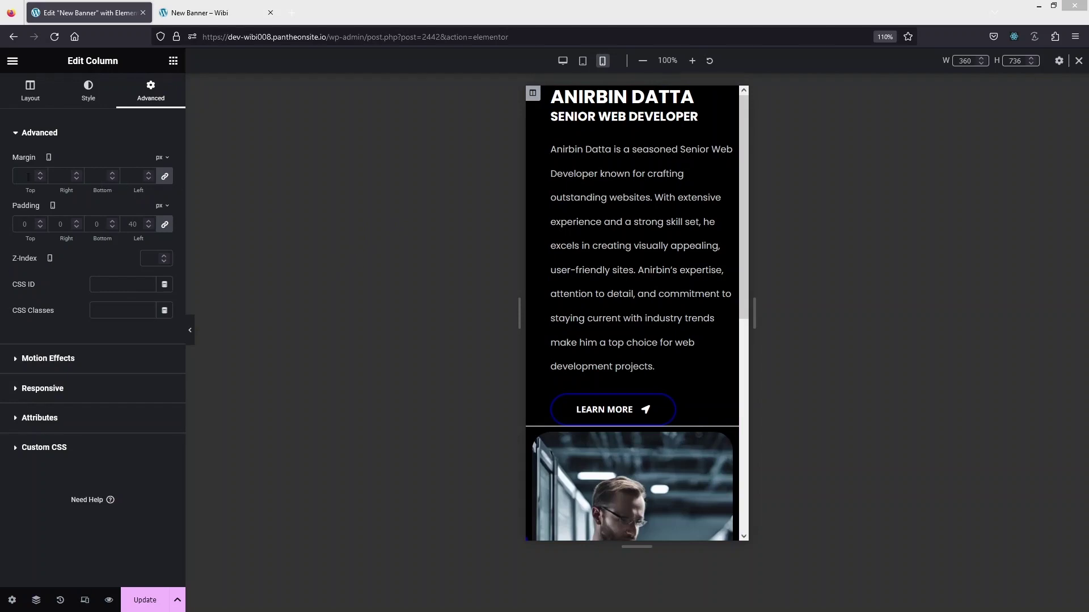
# Unlink the text column's margin and set its mobile top margin to 40 px.
pyautogui.click(165, 176)
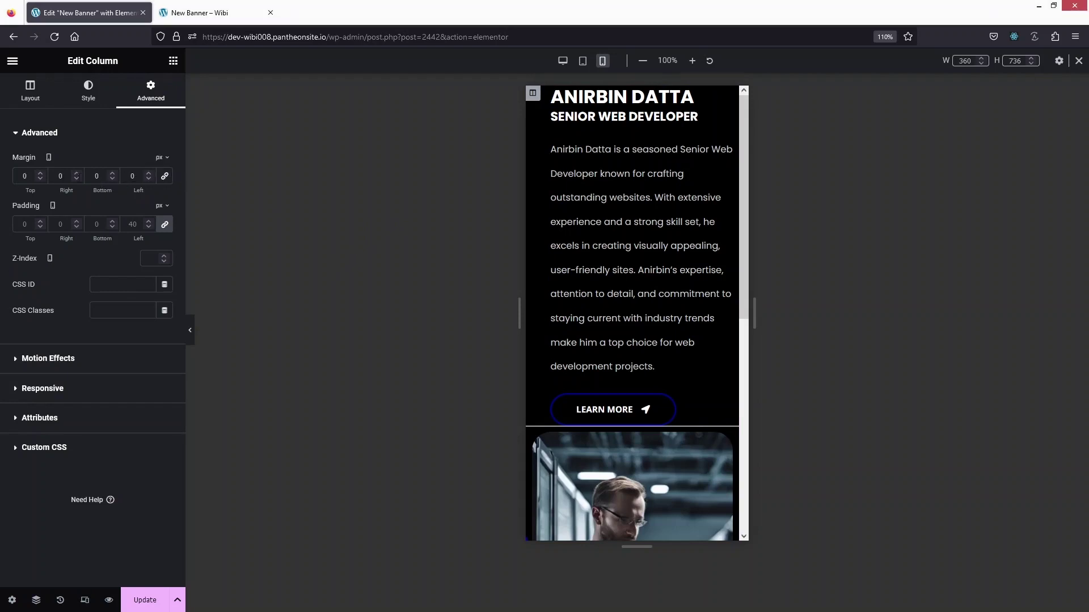
pyautogui.write('30')
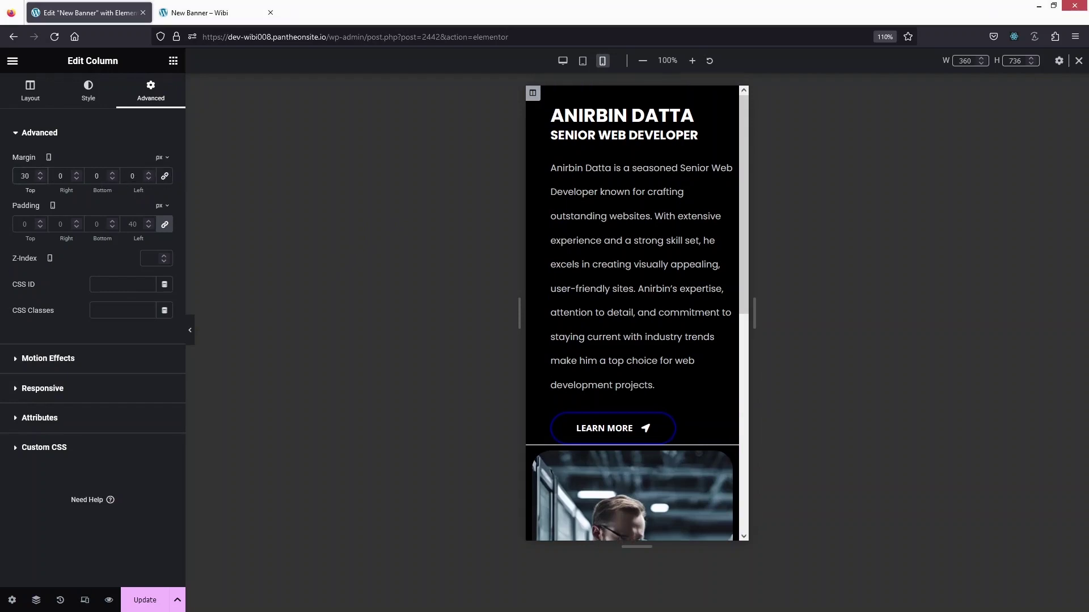
pyautogui.doubleClick(25, 175)
pyautogui.write('40')
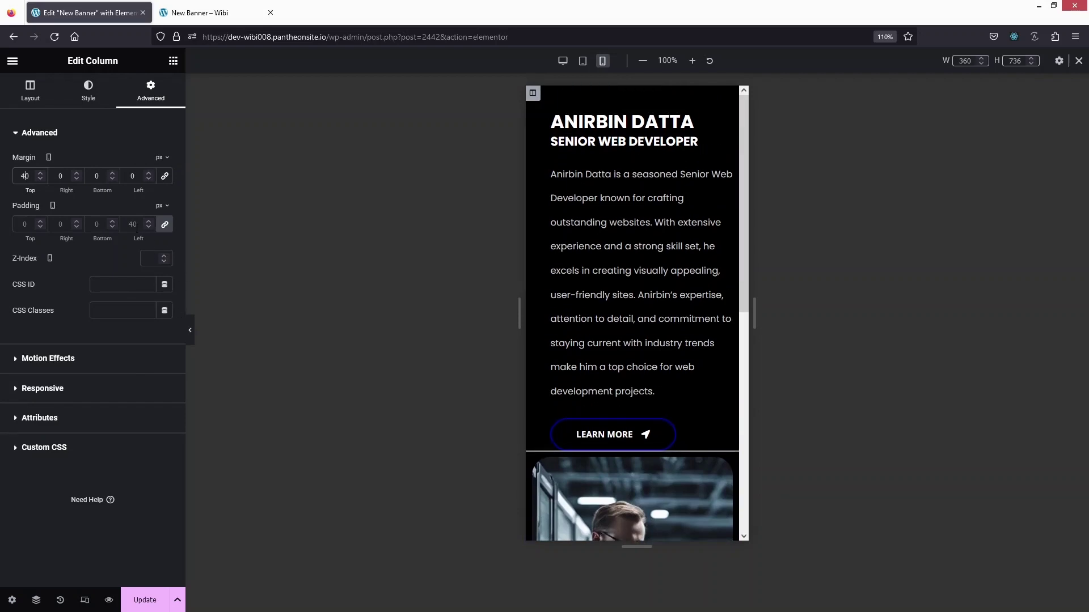
# Set the column's mobile padding to 0 top, 20 right, 0 bottom, 20 left.
pyautogui.doubleClick(133, 225)
pyautogui.write('2')
pyautogui.click(165, 224)
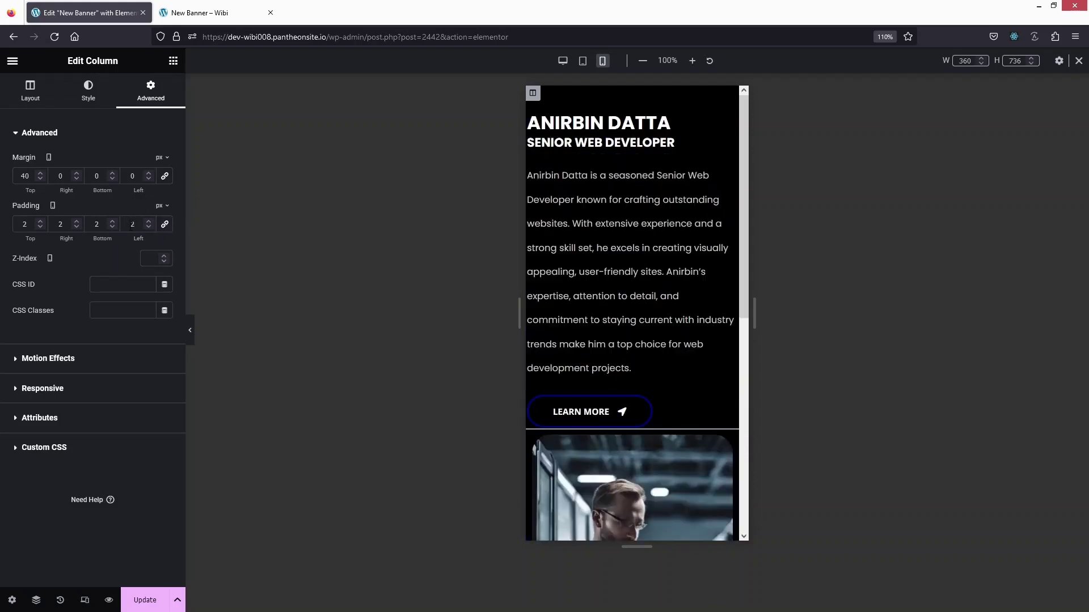
pyautogui.write('0')
pyautogui.hotkey('shift', 'Tab')
pyautogui.hotkey('shift', 'Tab')
pyautogui.write('0')
pyautogui.click(68, 226)
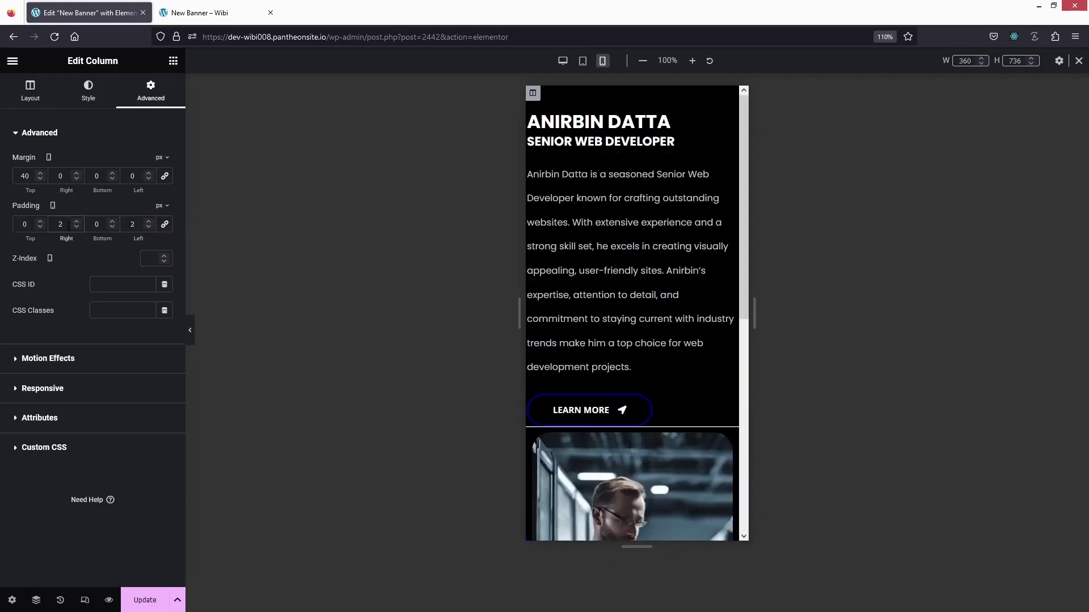
pyautogui.write('0')
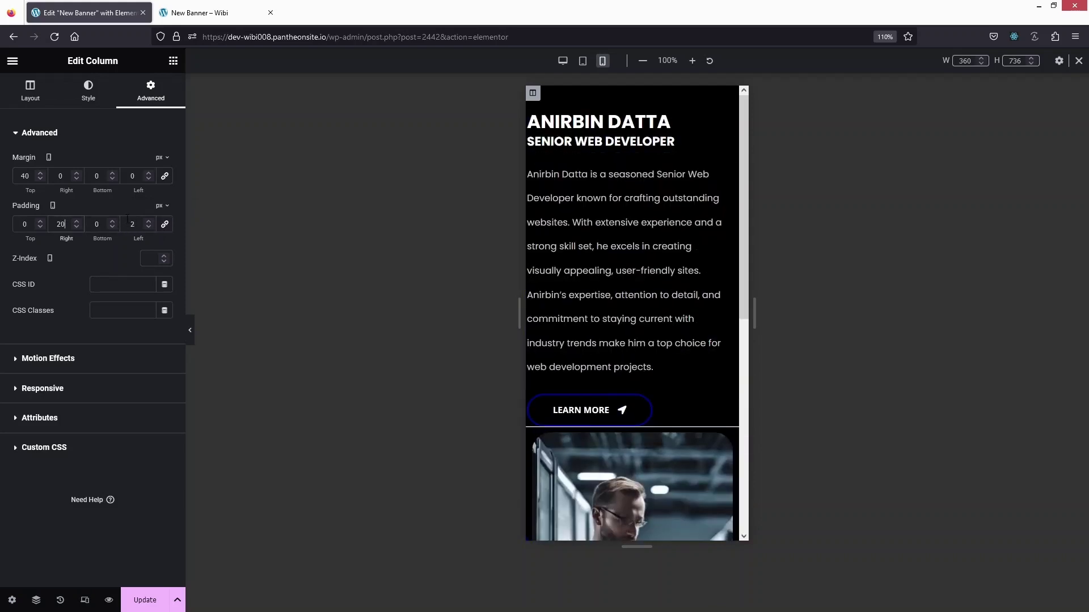
pyautogui.click(142, 225)
pyautogui.write('0')
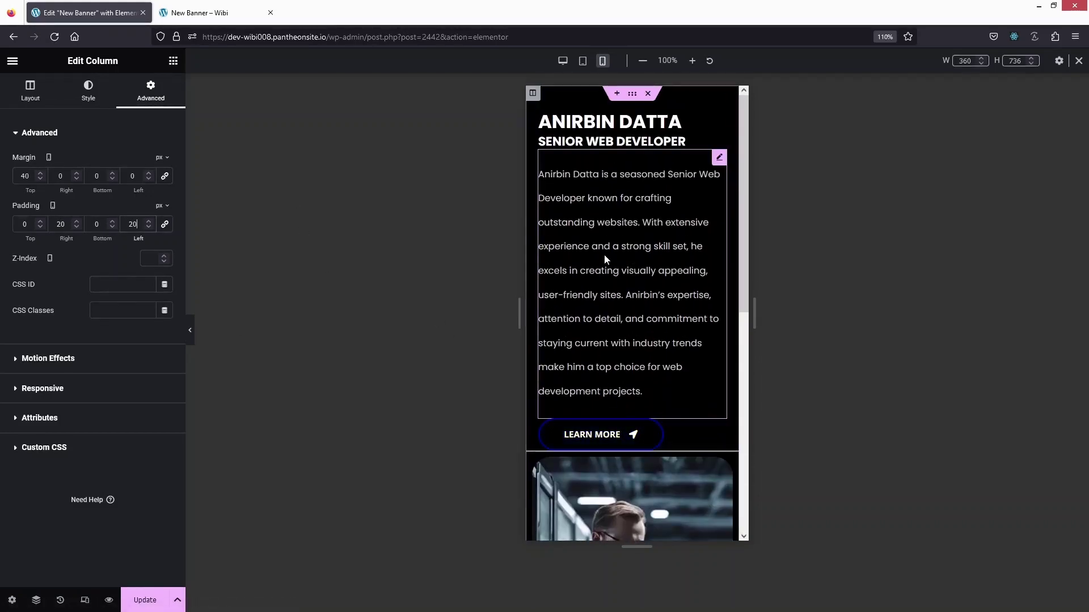
pyautogui.click(630, 272)
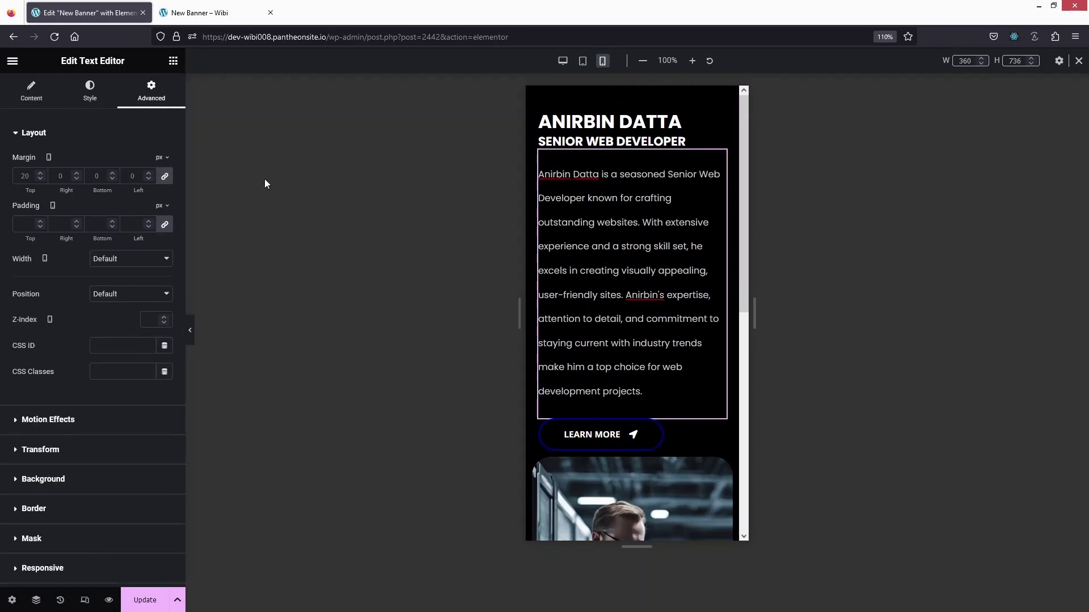
# Lower the paragraph's mobile Typography line height to about 2.8 em.
pyautogui.click(89, 90)
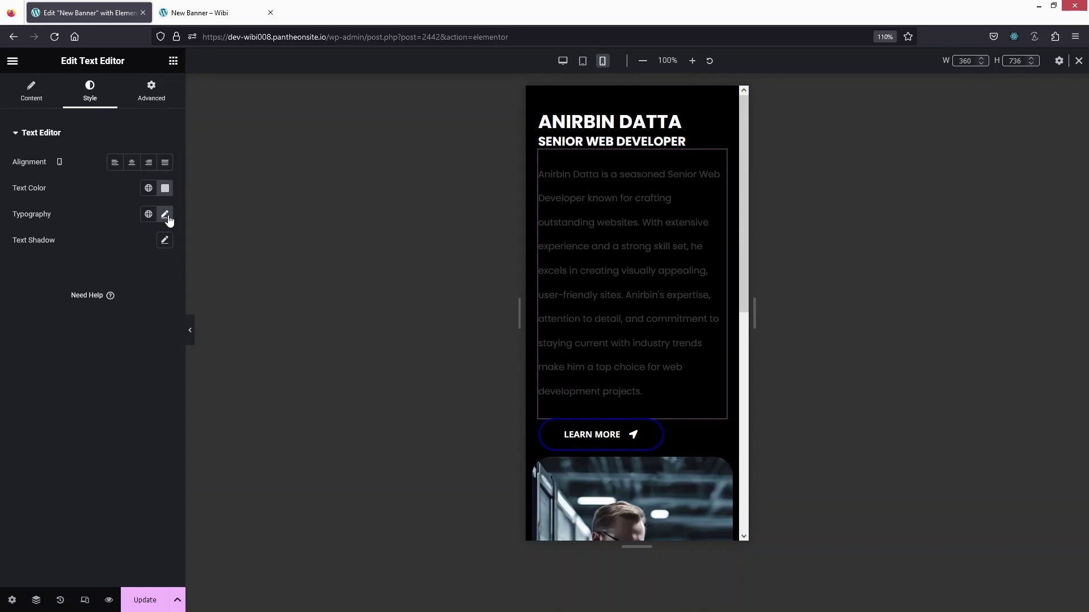
pyautogui.click(165, 215)
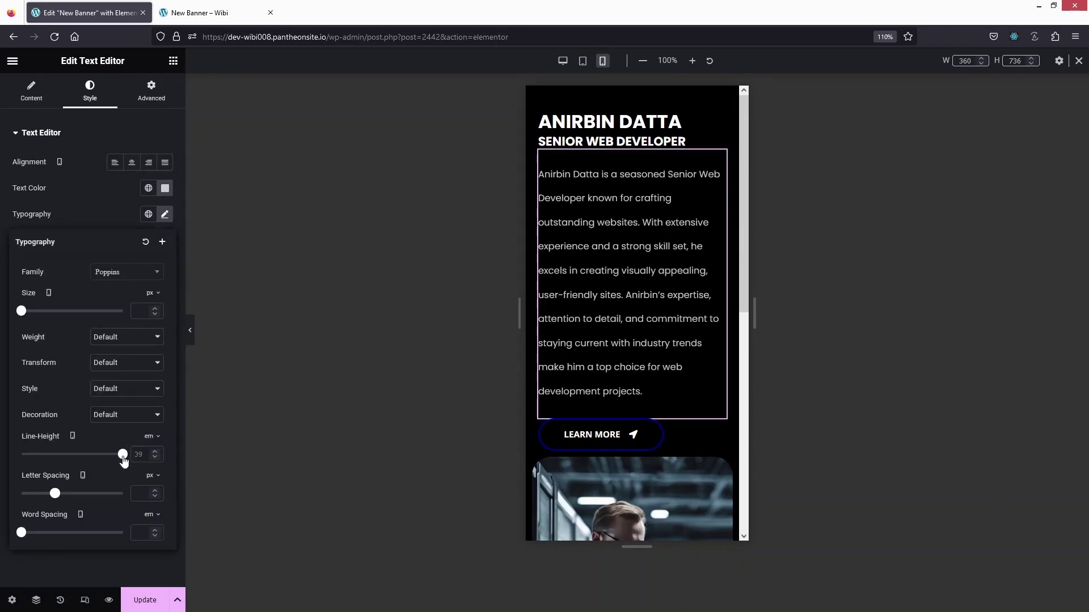
pyautogui.moveTo(121, 458); pyautogui.dragTo(43, 460)
pyautogui.click(274, 347)
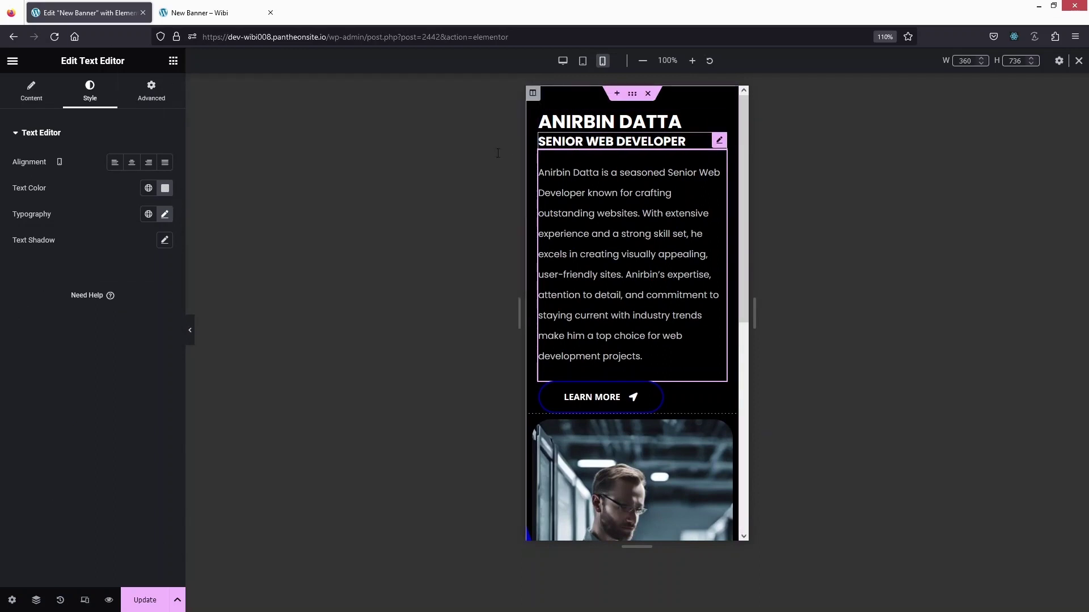
# Unlink the SENIOR WEB DEVELOPER subtitle's padding and set Padding Top to 10 px.
pyautogui.click(151, 91)
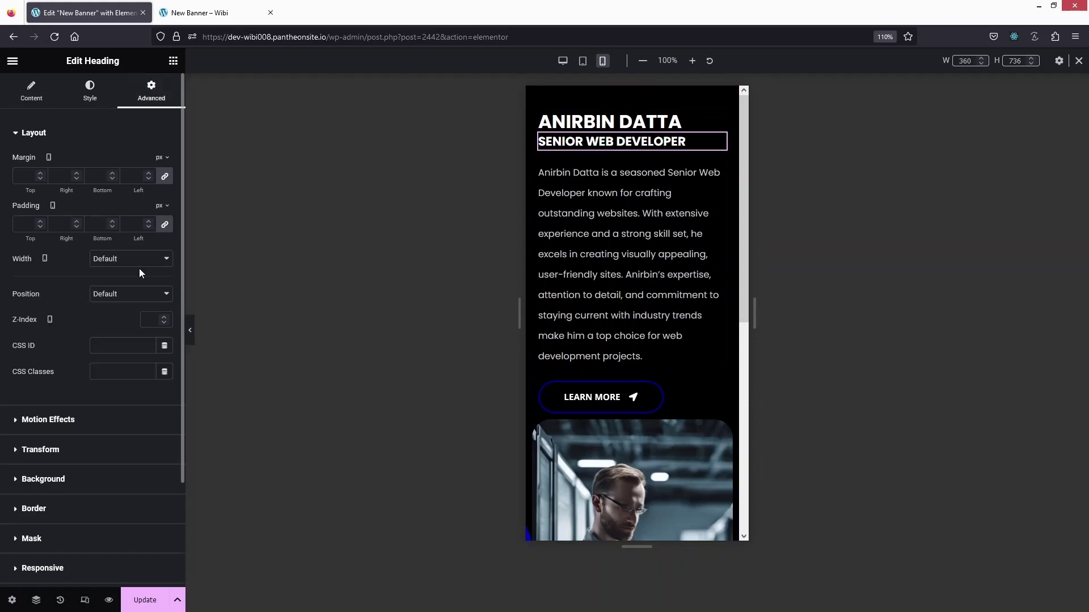
pyautogui.click(164, 224)
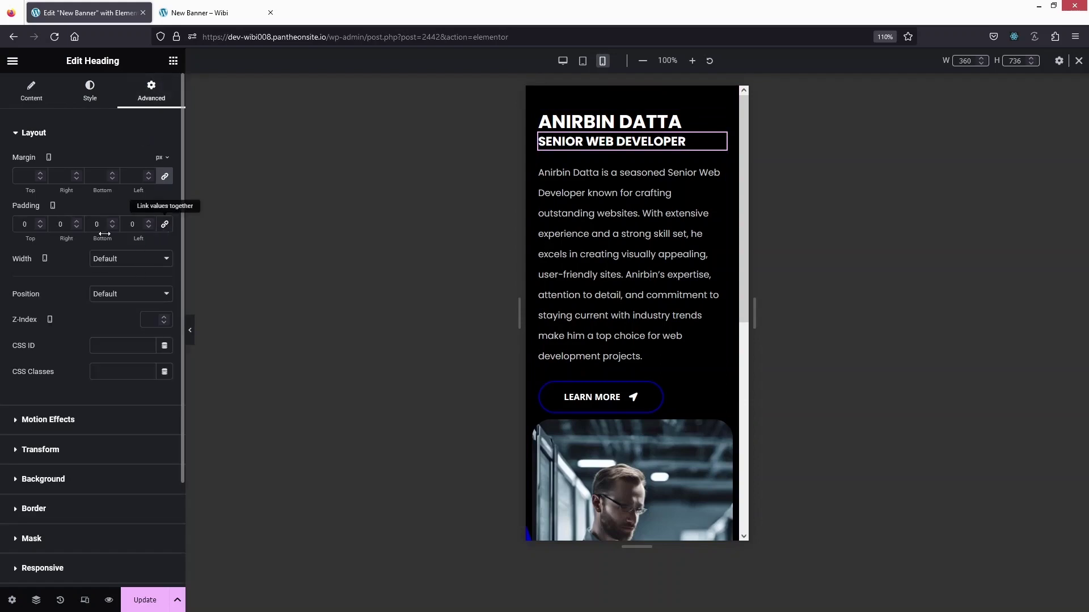
pyautogui.doubleClick(25, 224)
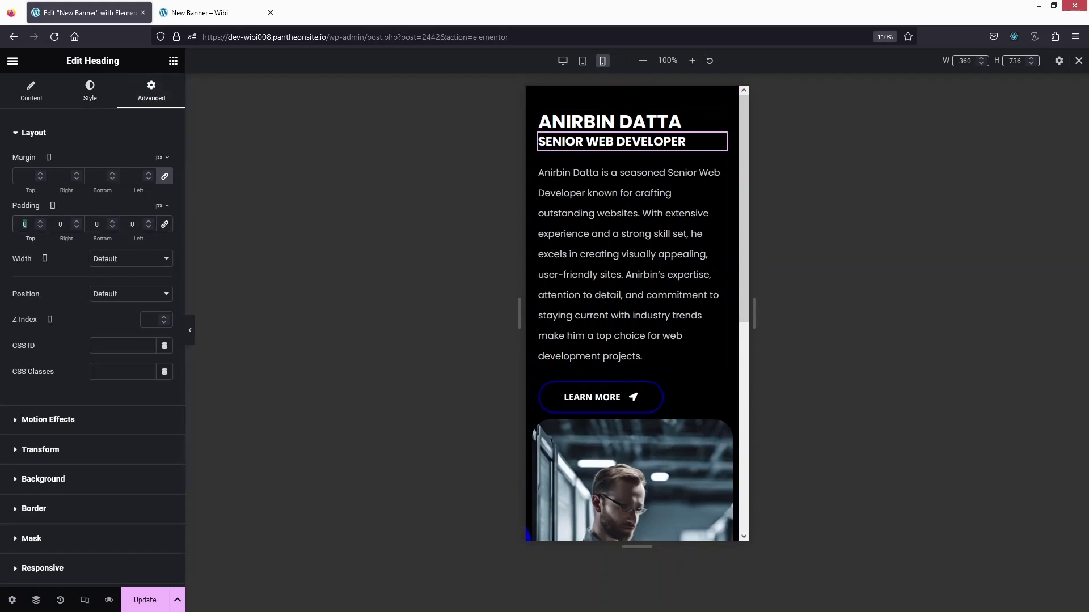
pyautogui.write('10')
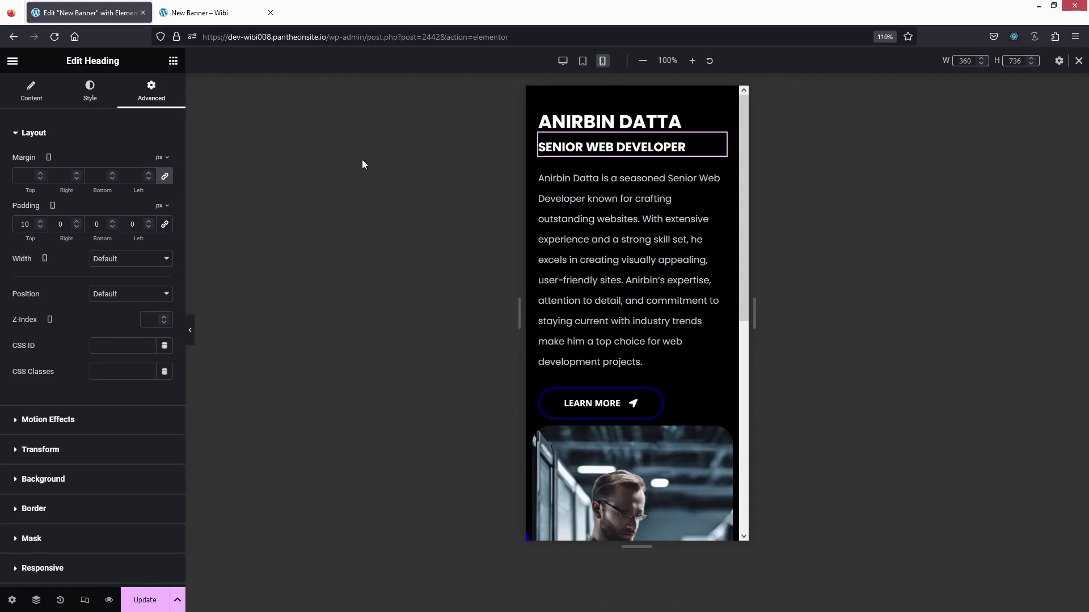
pyautogui.click(605, 121)
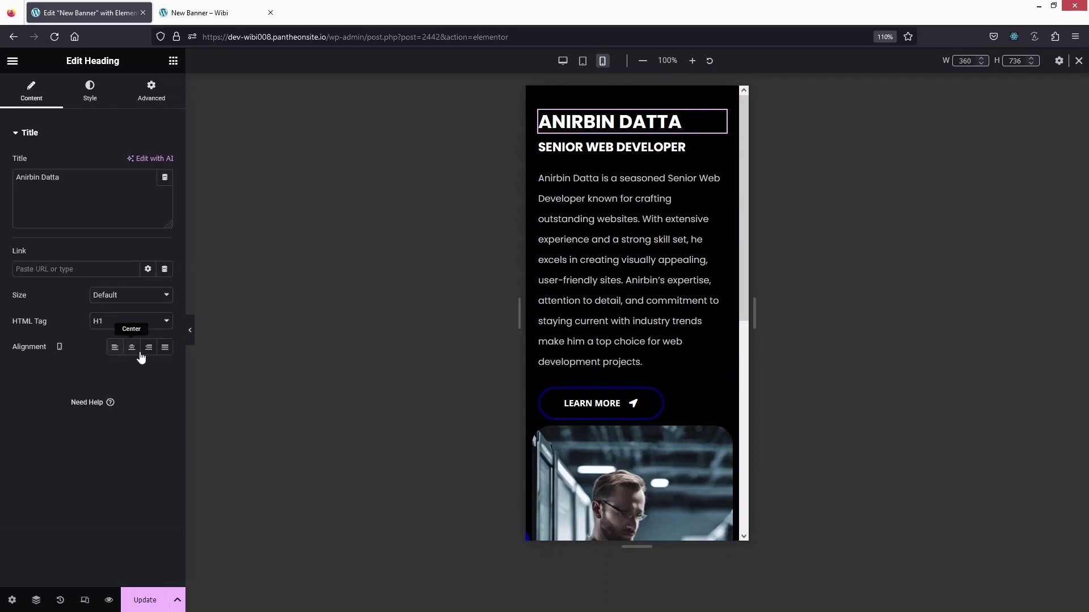
pyautogui.click(133, 351)
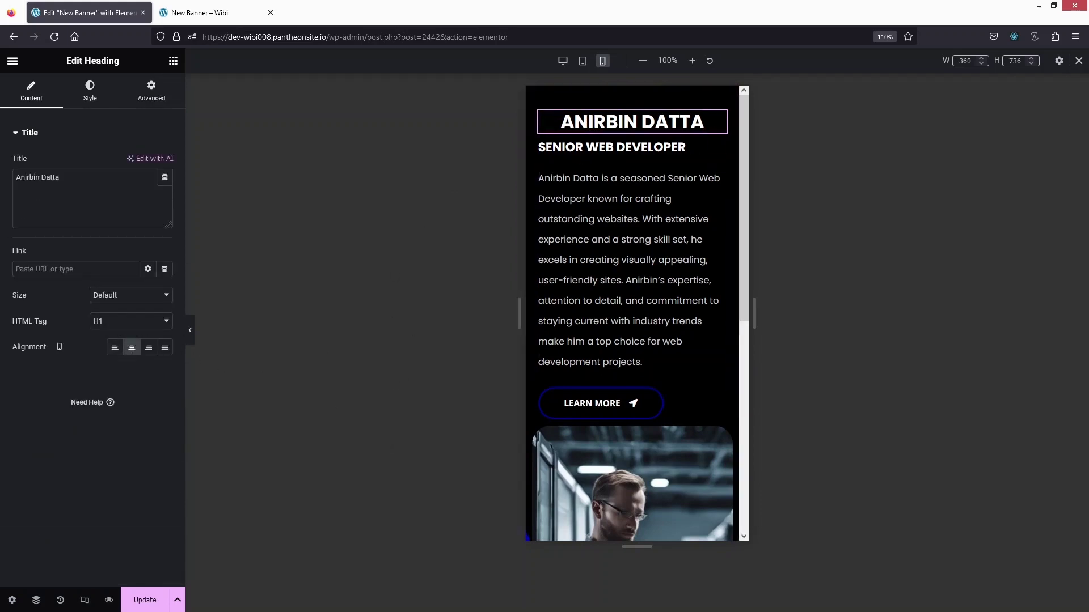
pyautogui.click(607, 147)
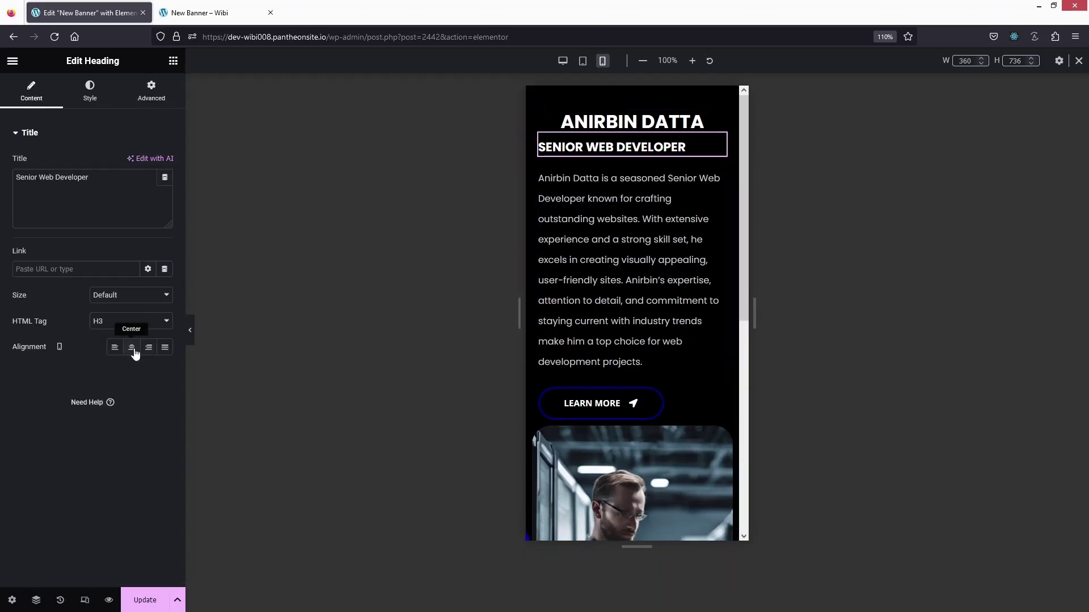
pyautogui.click(132, 348)
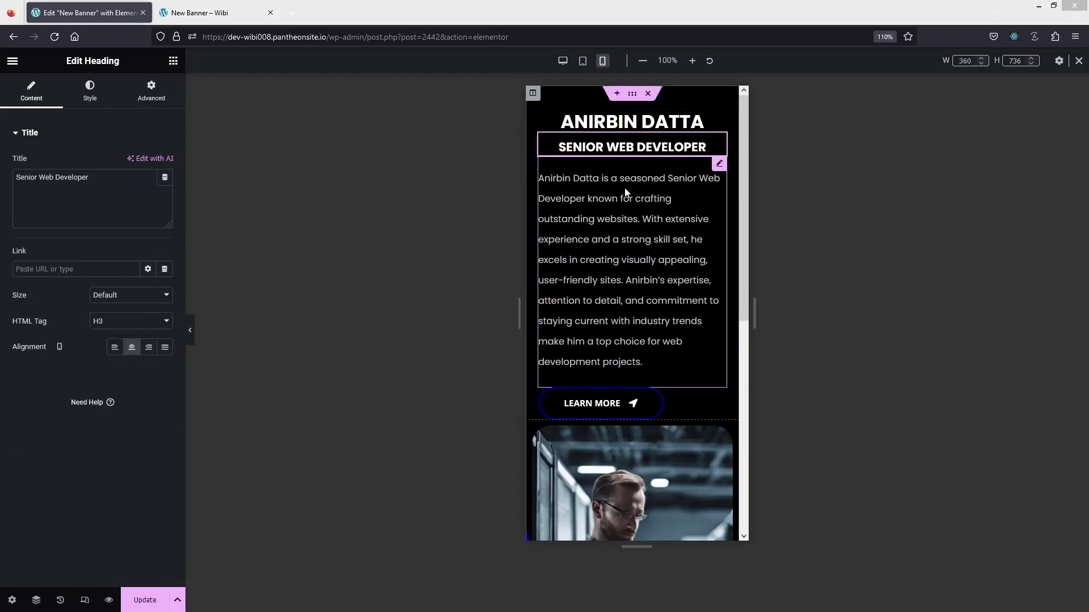
pyautogui.click(589, 256)
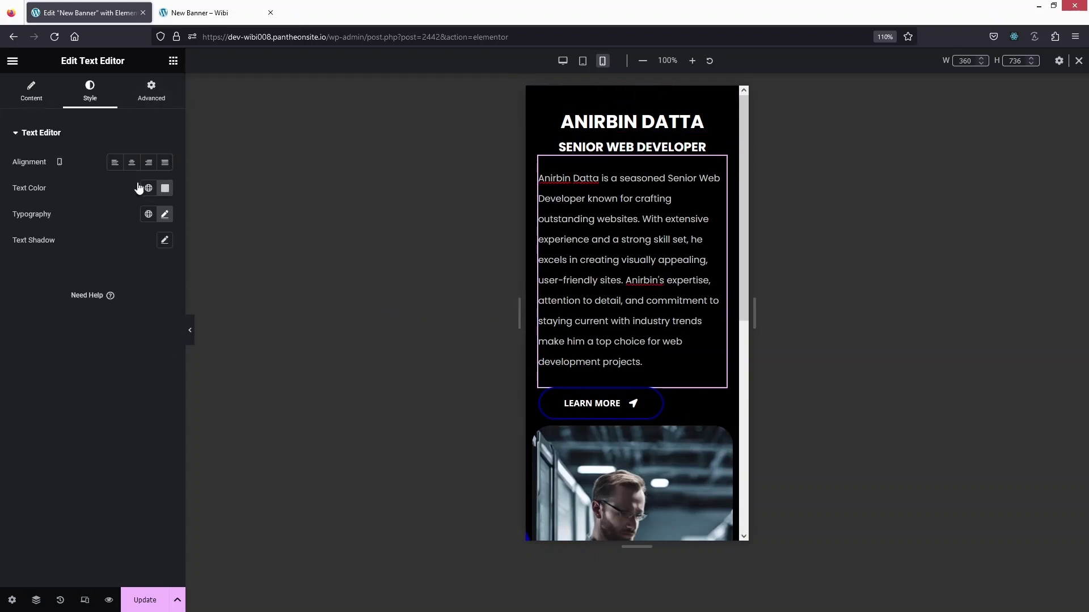
pyautogui.click(131, 163)
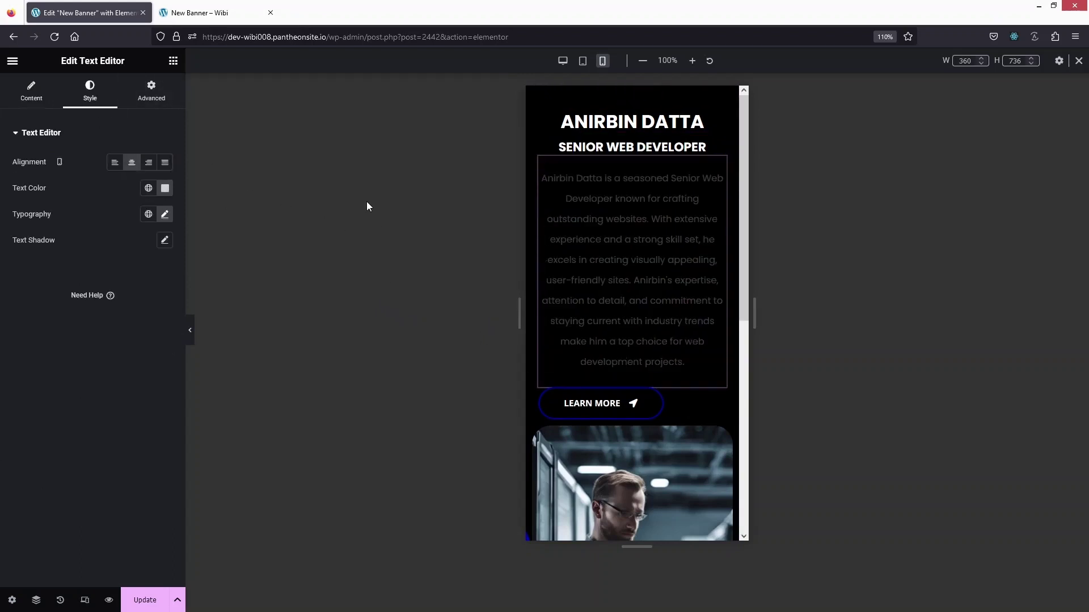
# Set the LEARN MORE button's mobile alignment to Center.
pyautogui.click(623, 403)
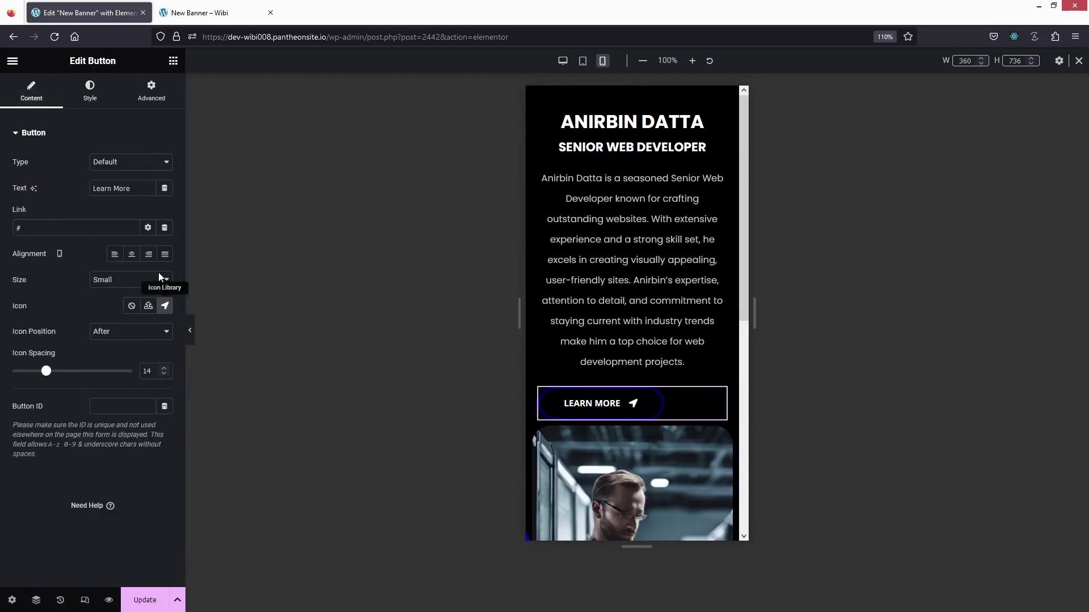
pyautogui.click(131, 254)
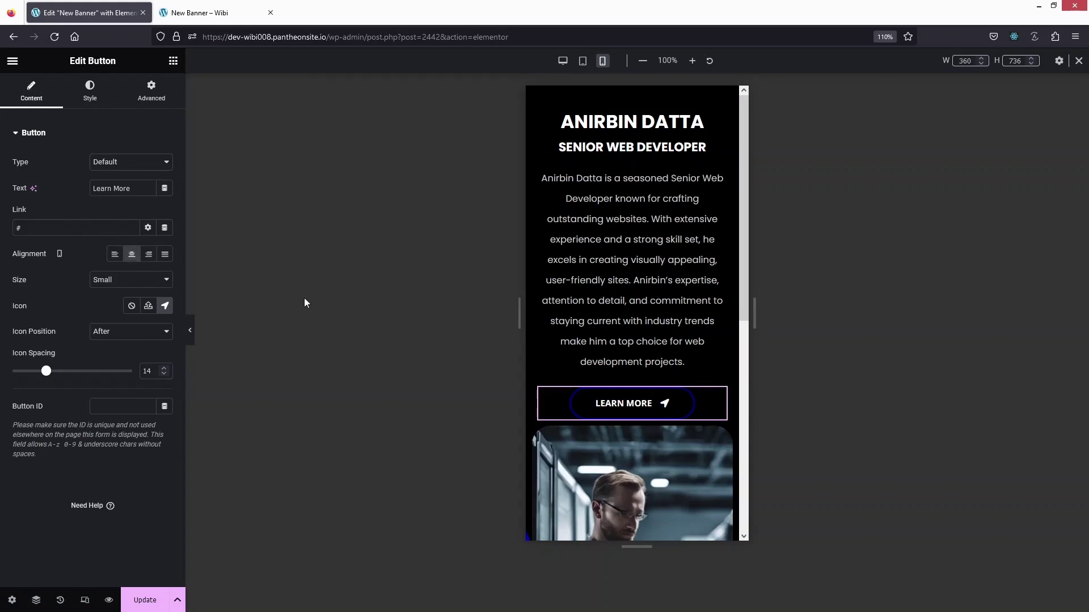
pyautogui.scroll(-5, 587, 369)
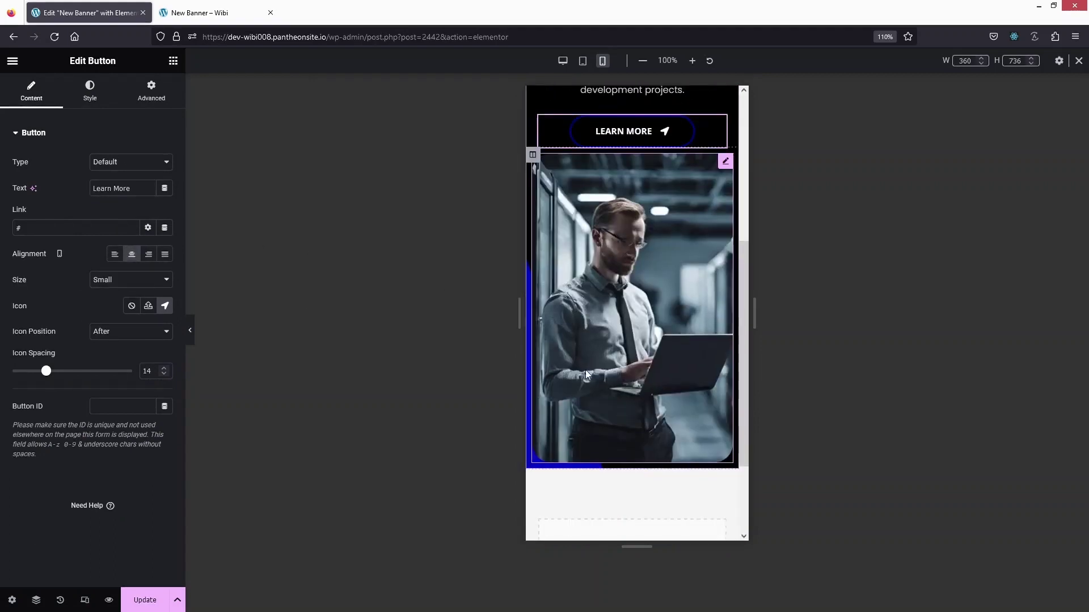
pyautogui.scroll(1, 587, 370)
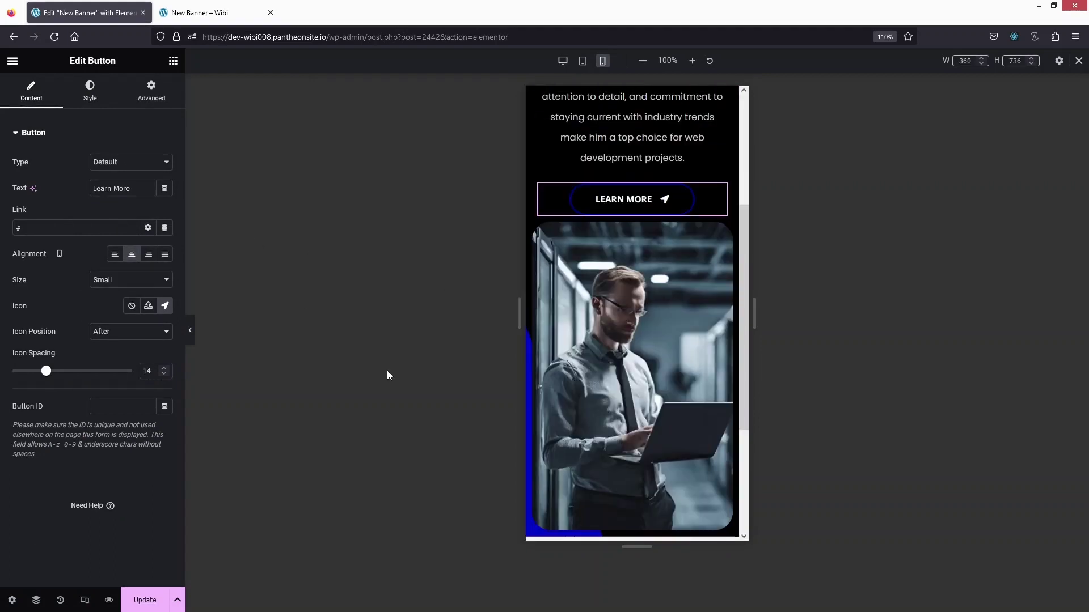
# Set the mobile photo's height to 370 px and max width to 88%.
pyautogui.click(593, 348)
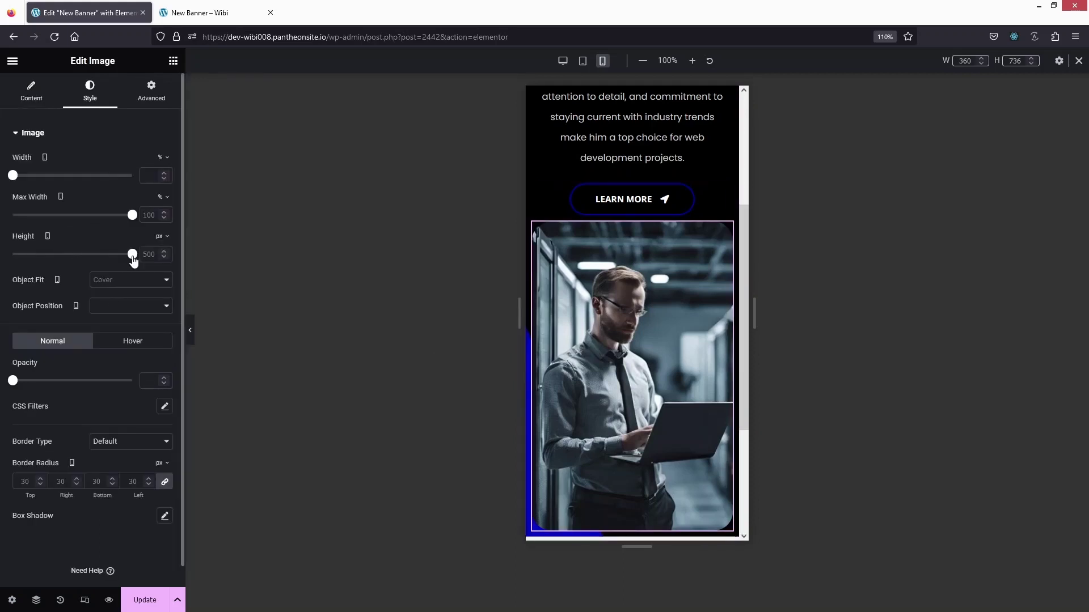
pyautogui.moveTo(132, 254); pyautogui.dragTo(101, 254)
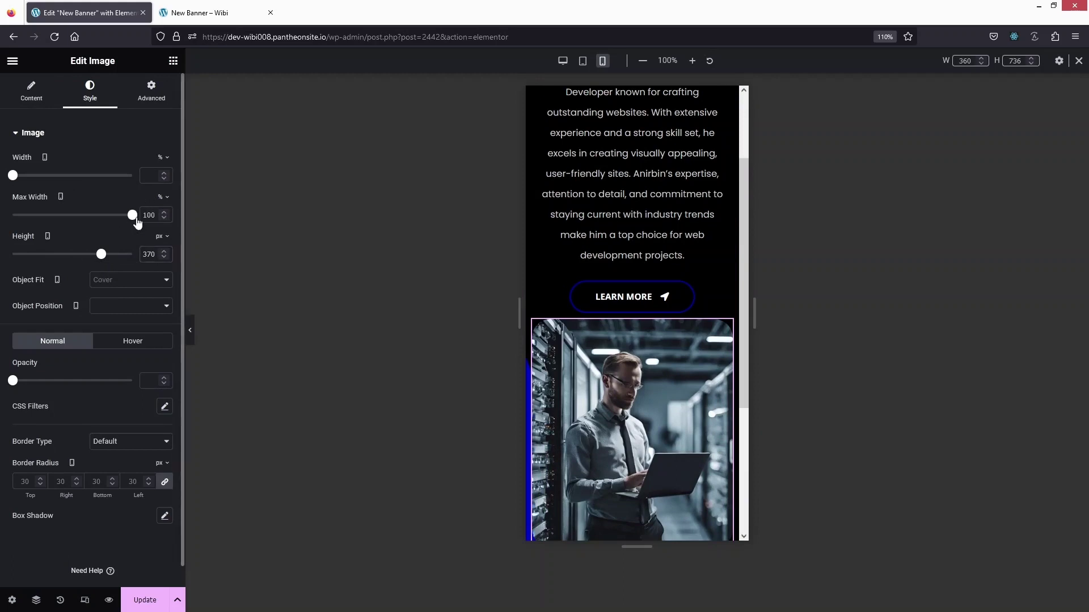
pyautogui.moveTo(137, 222)
pyautogui.mouseDown()
pyautogui.moveTo(108, 216)
pyautogui.moveTo(118, 216)
pyautogui.mouseUp()
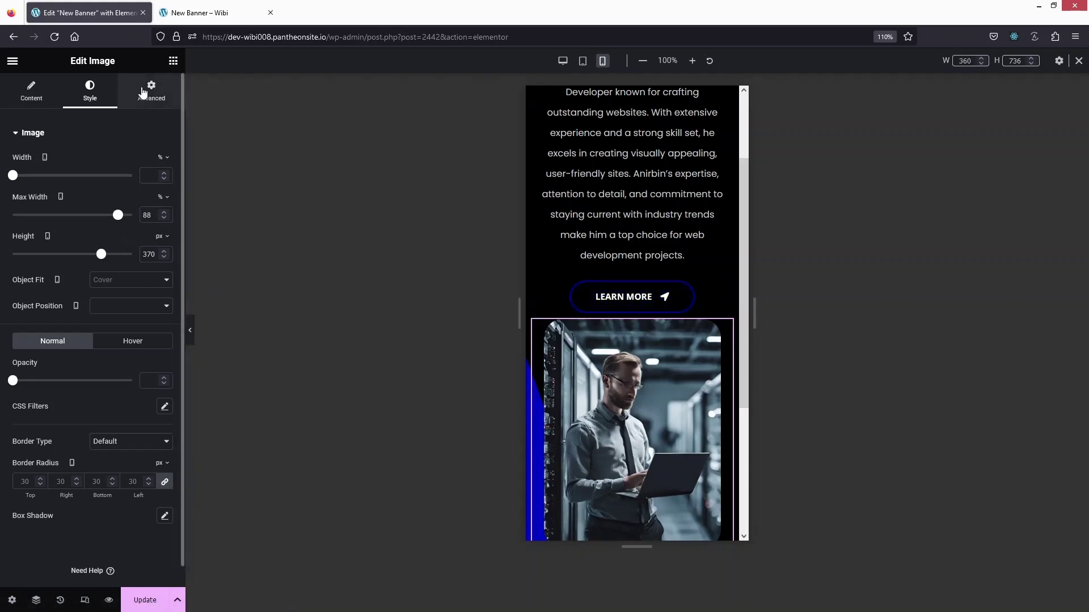
# Give the photo 20 px top padding in its Advanced settings.
pyautogui.click(142, 92)
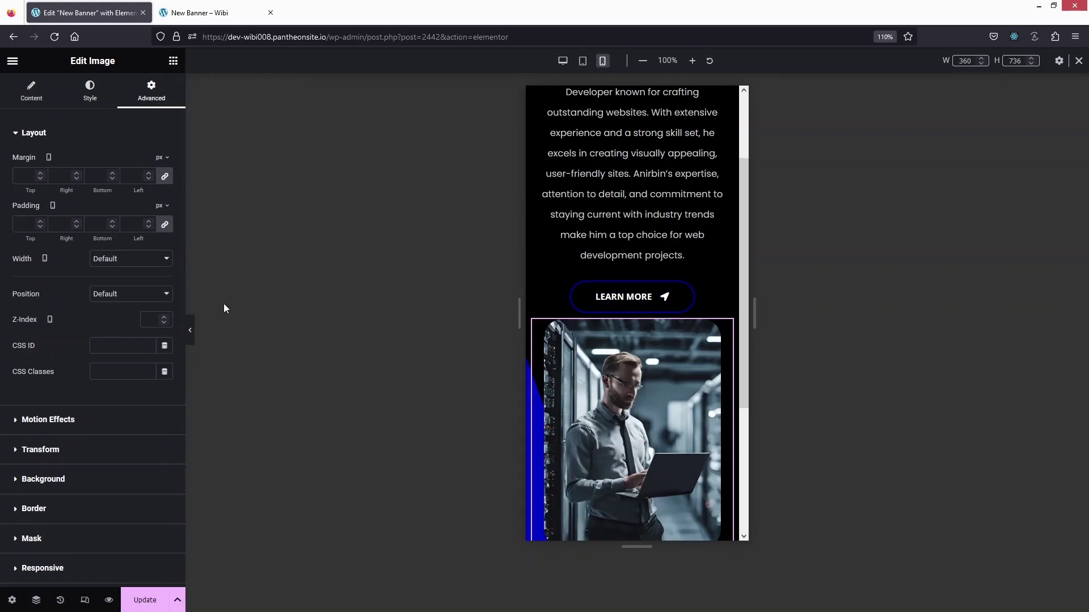
pyautogui.click(165, 226)
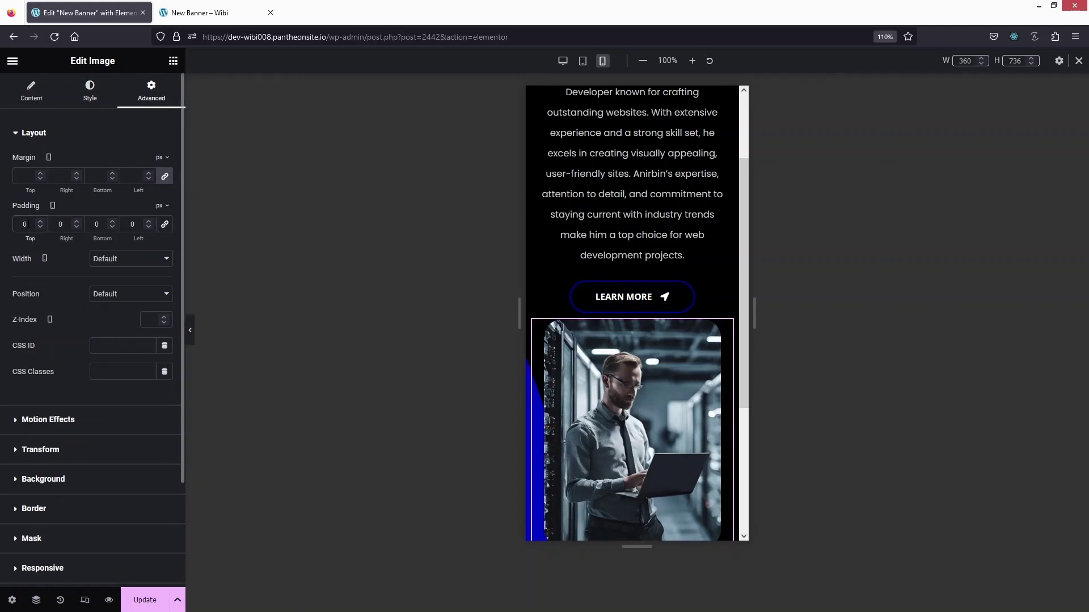
pyautogui.write('20')
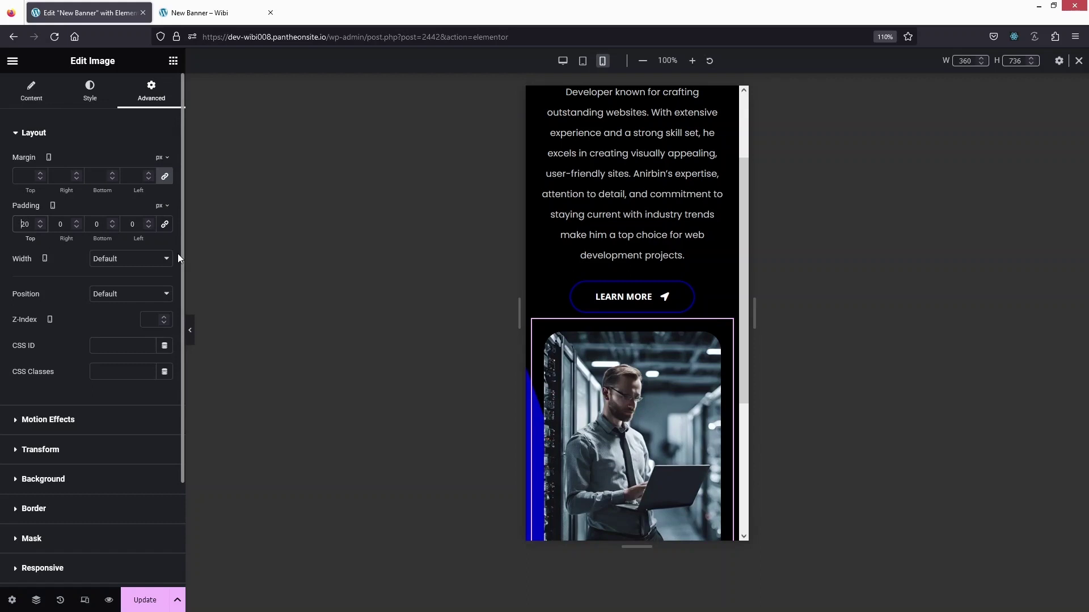
pyautogui.scroll(2, 747, 238)
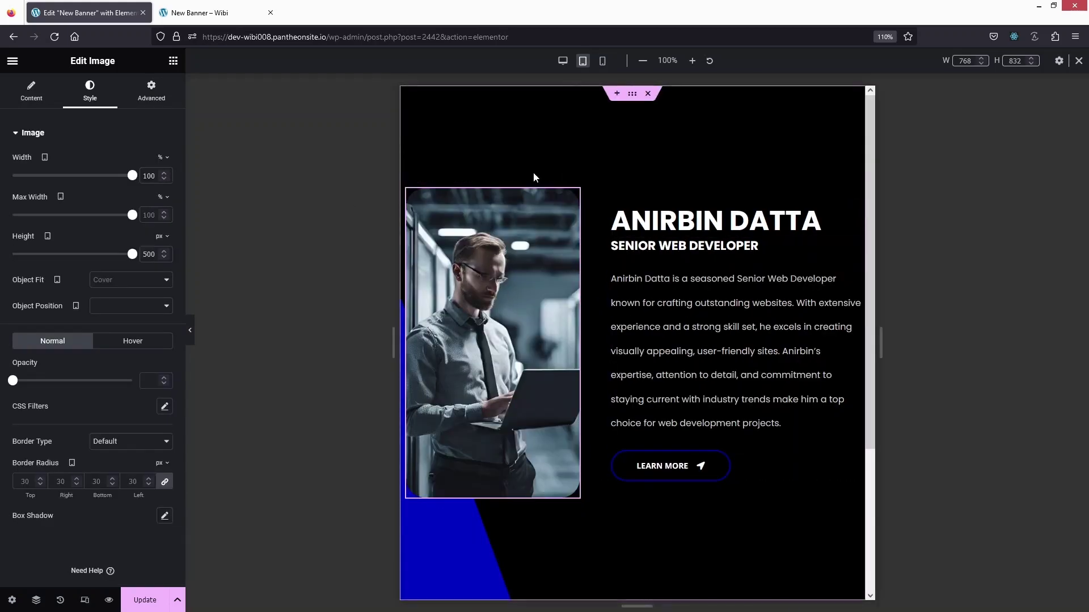
# Set both the photo column and the text column to 50% width on tablet.
pyautogui.click(406, 189)
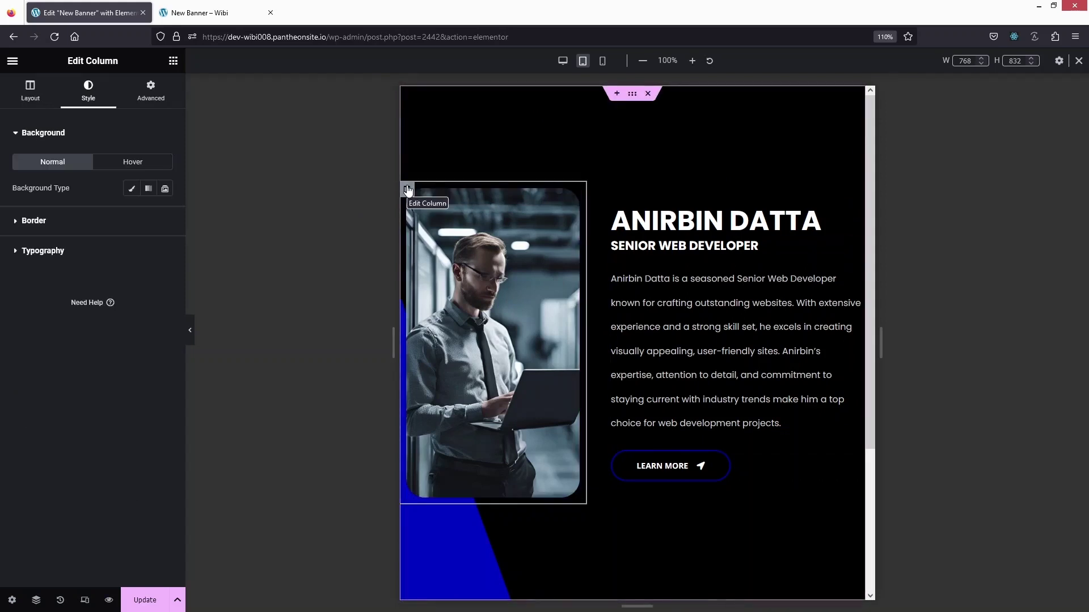
pyautogui.click(30, 91)
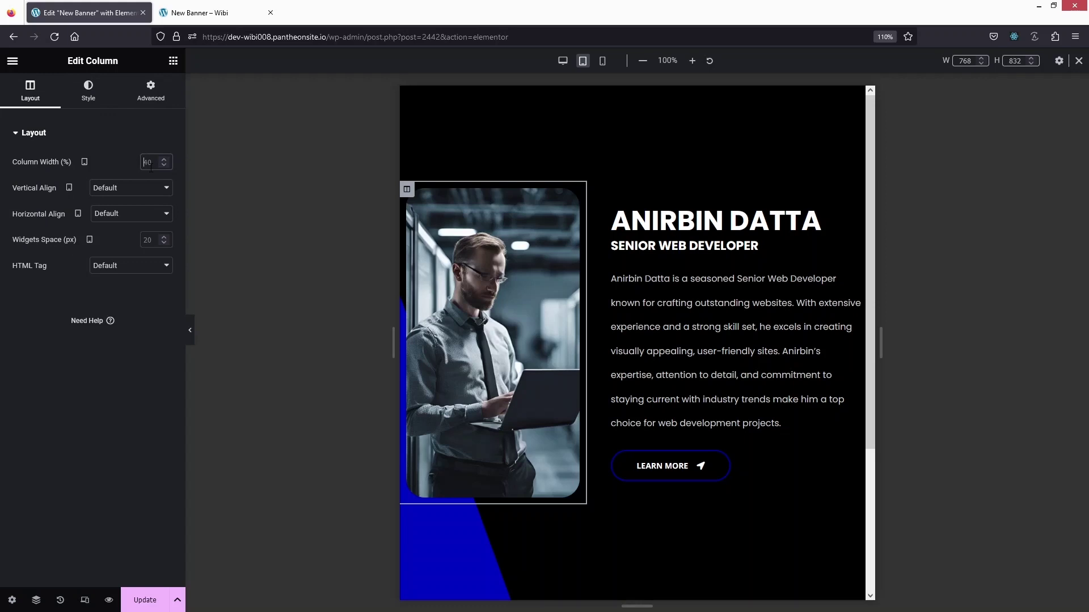
pyautogui.write('50')
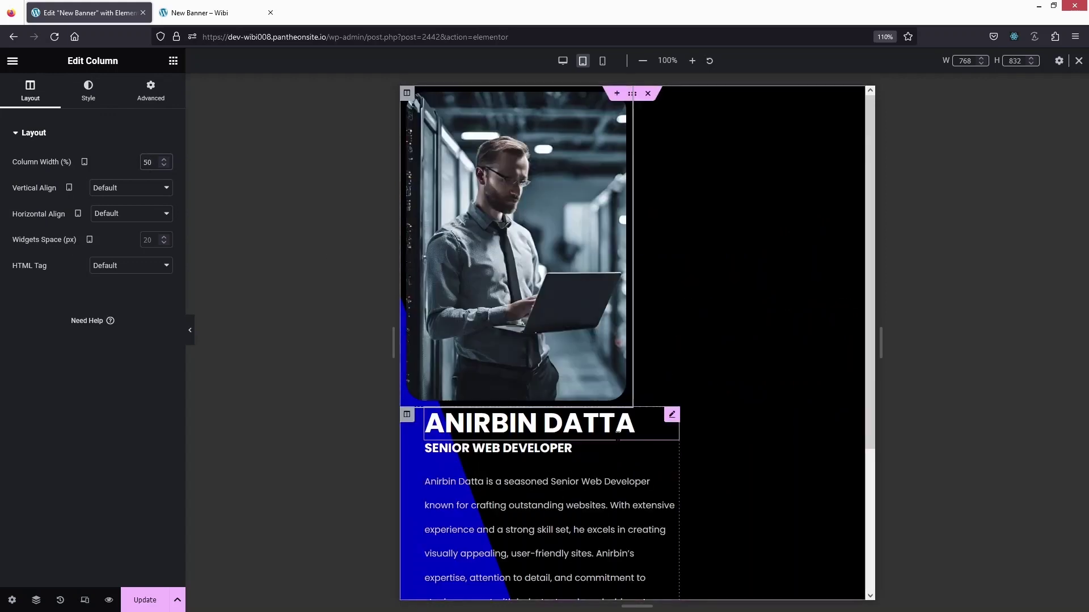
pyautogui.click(411, 420)
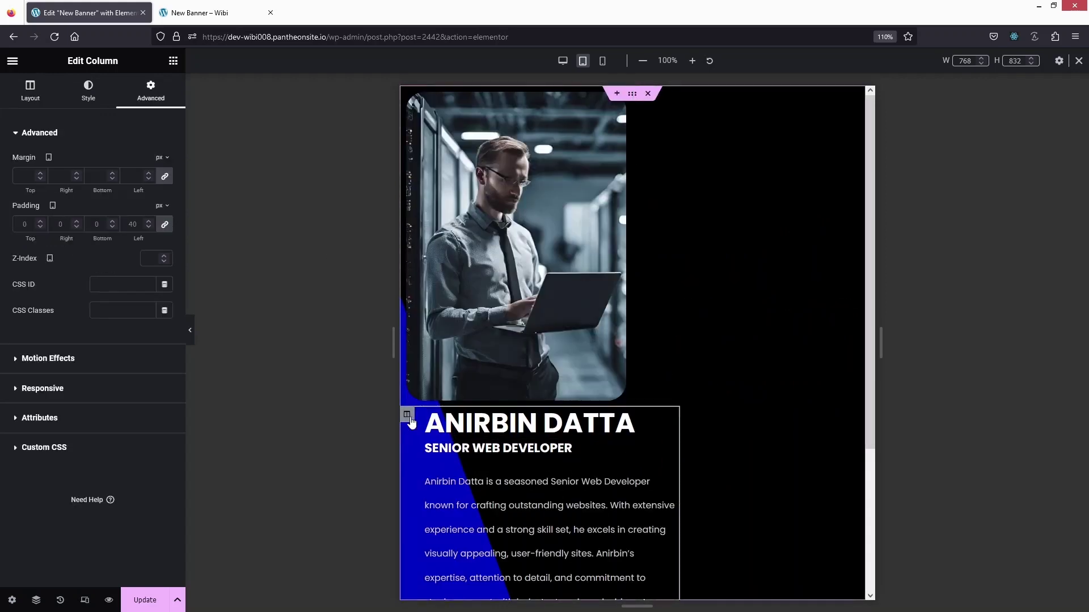
pyautogui.click(38, 92)
pyautogui.click(149, 162)
pyautogui.write('50')
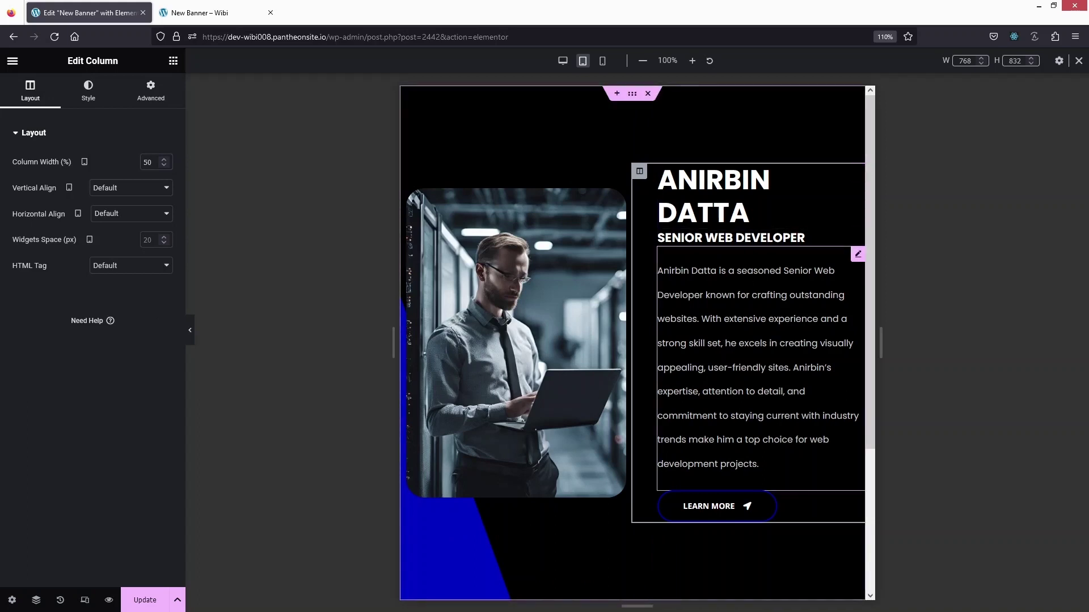
pyautogui.click(735, 181)
pyautogui.click(113, 321)
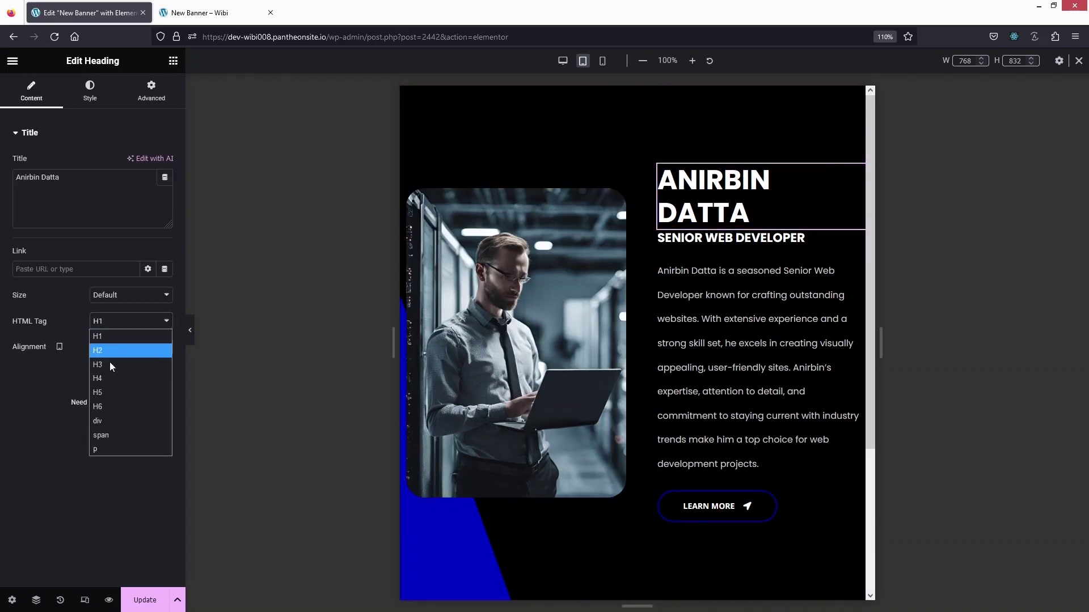
pyautogui.click(112, 351)
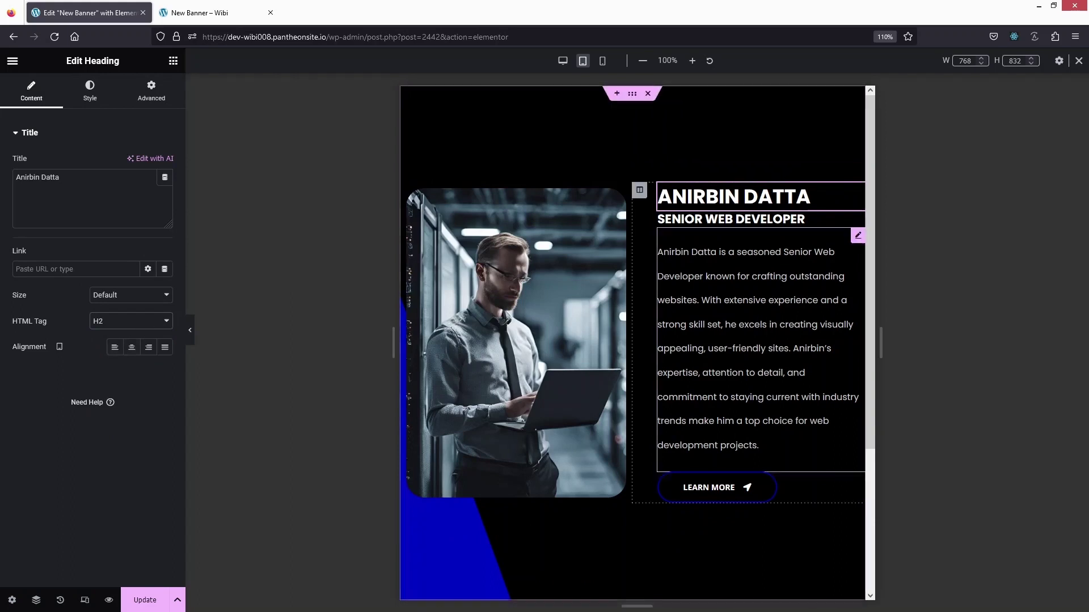
pyautogui.click(731, 219)
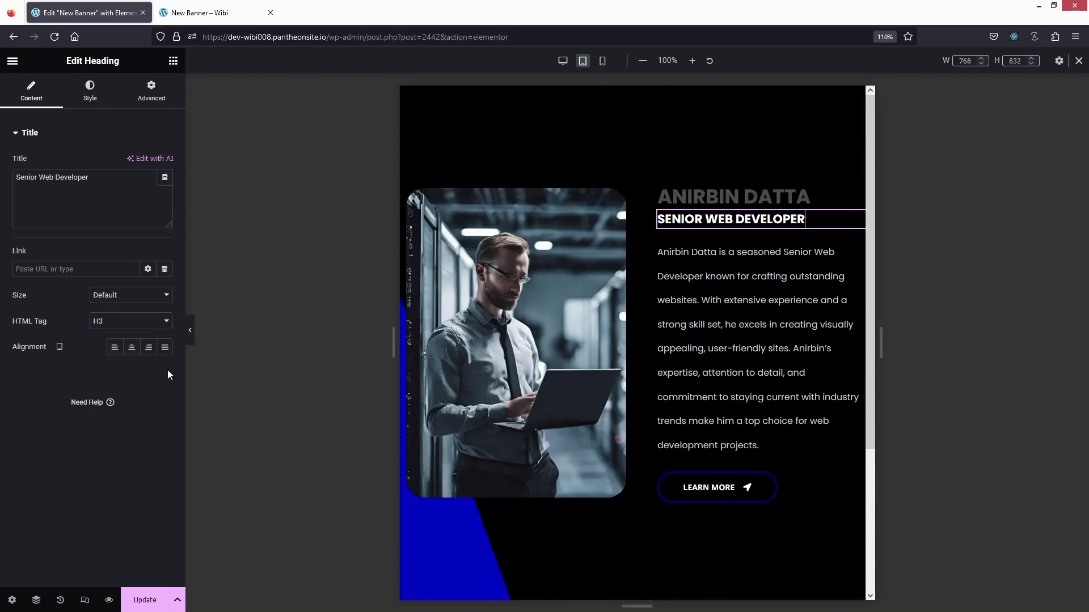
pyautogui.click(156, 321)
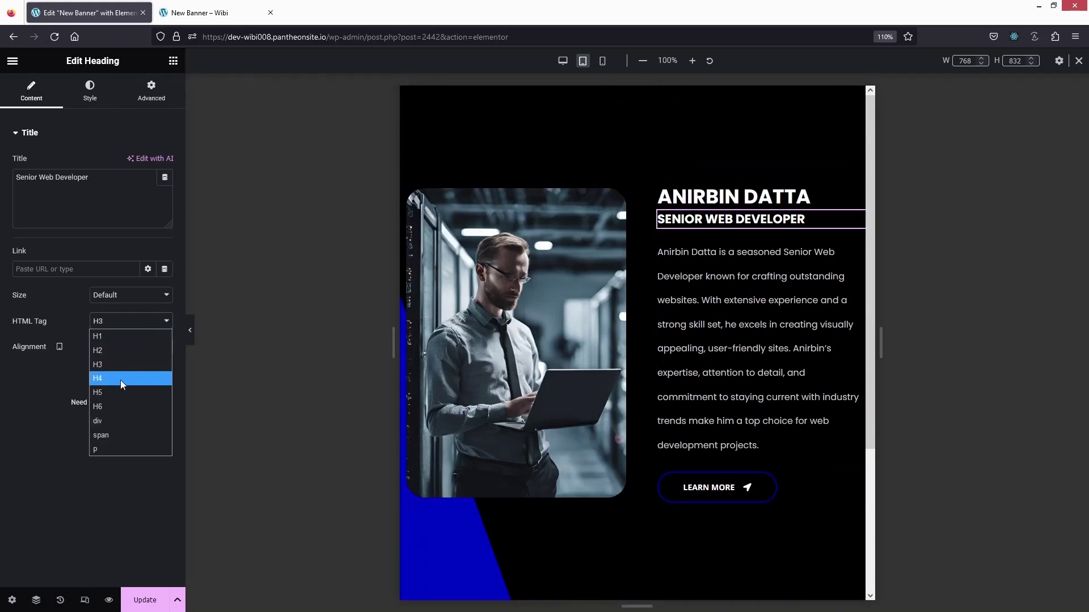
pyautogui.click(120, 379)
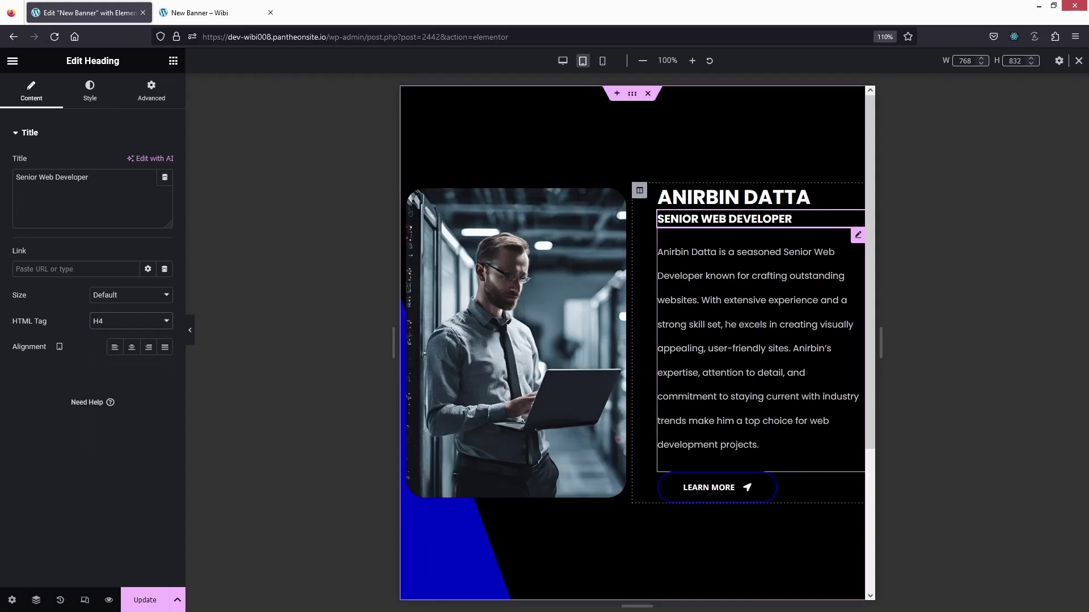
# Reduce the bio paragraph's line height to 1.9 em.
pyautogui.click(713, 322)
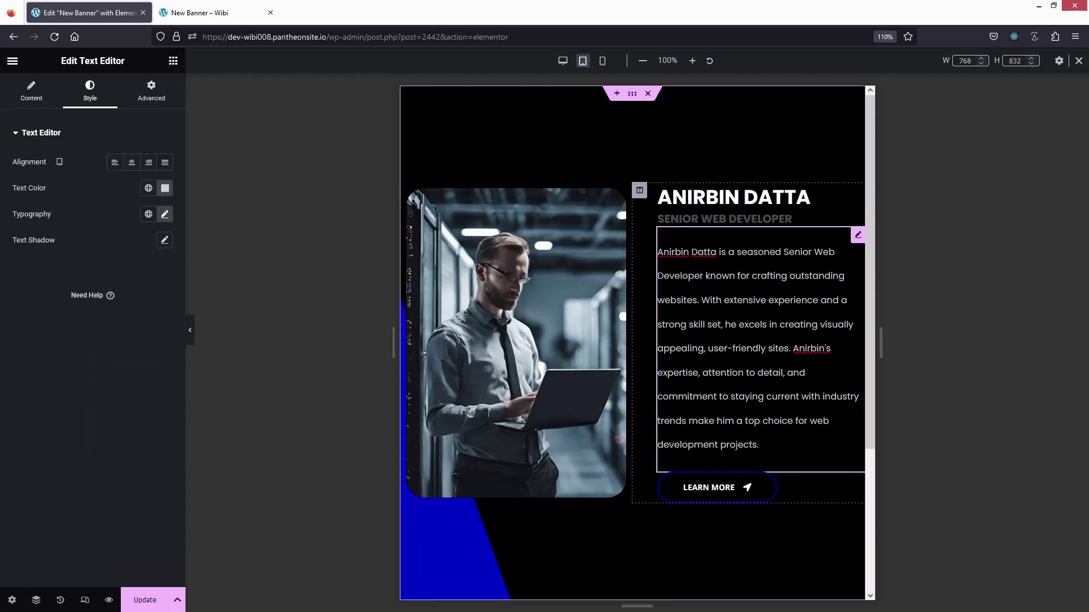
pyautogui.click(165, 215)
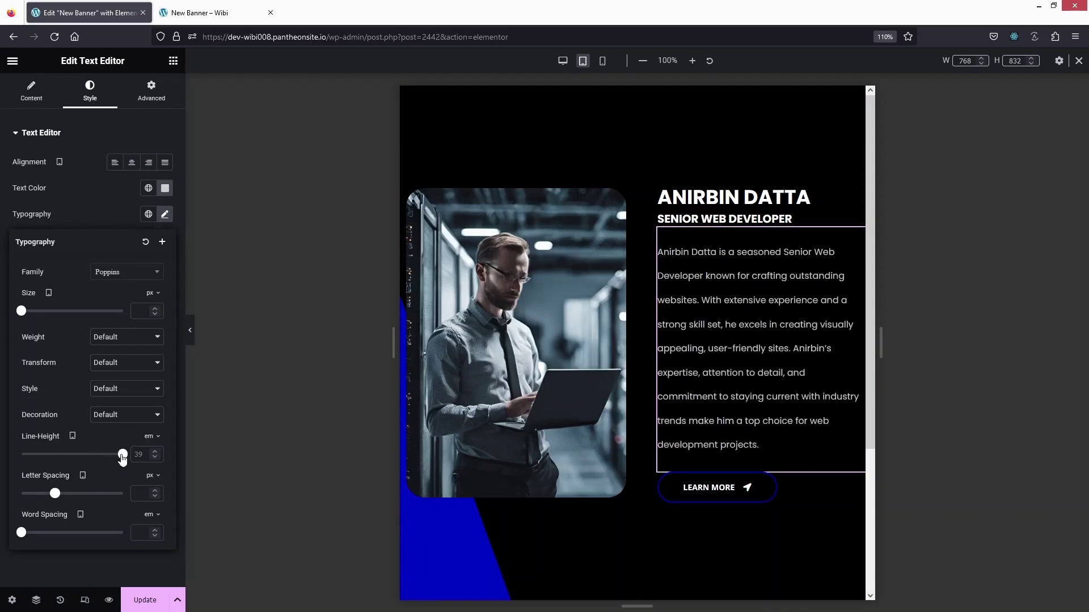
pyautogui.moveTo(123, 454); pyautogui.dragTo(40, 454)
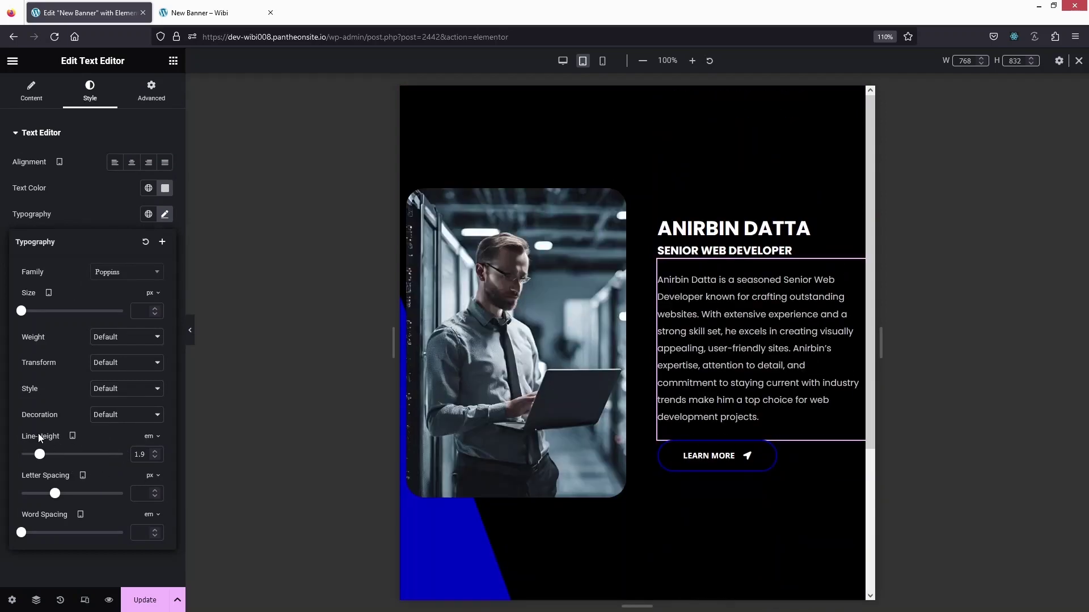
pyautogui.click(318, 214)
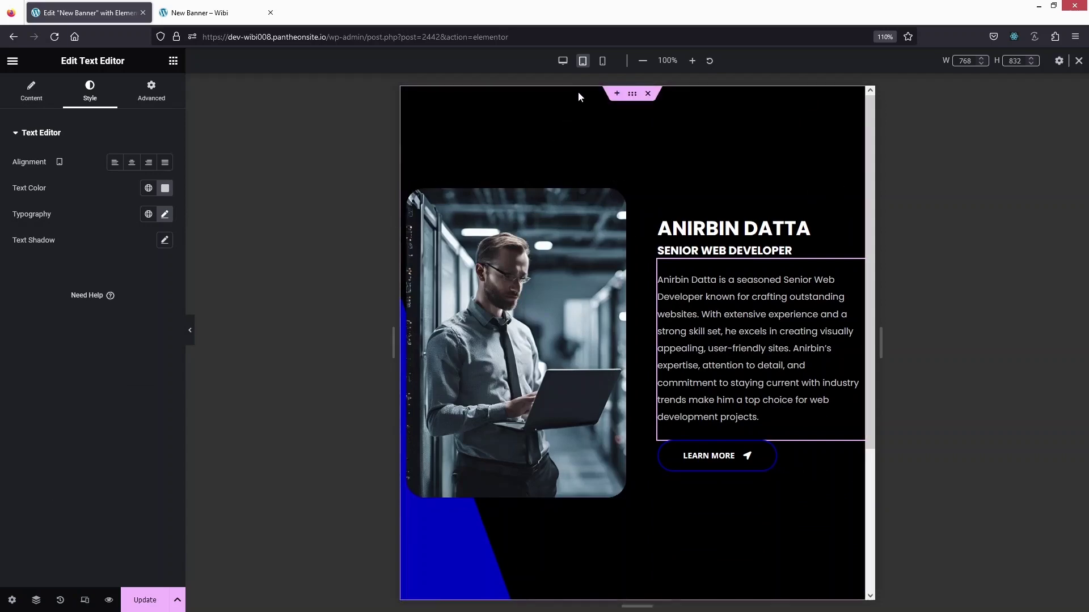
# On desktop, make the name an H1 and the subtitle an H3, then save the page.
pyautogui.click(562, 60)
pyautogui.click(680, 243)
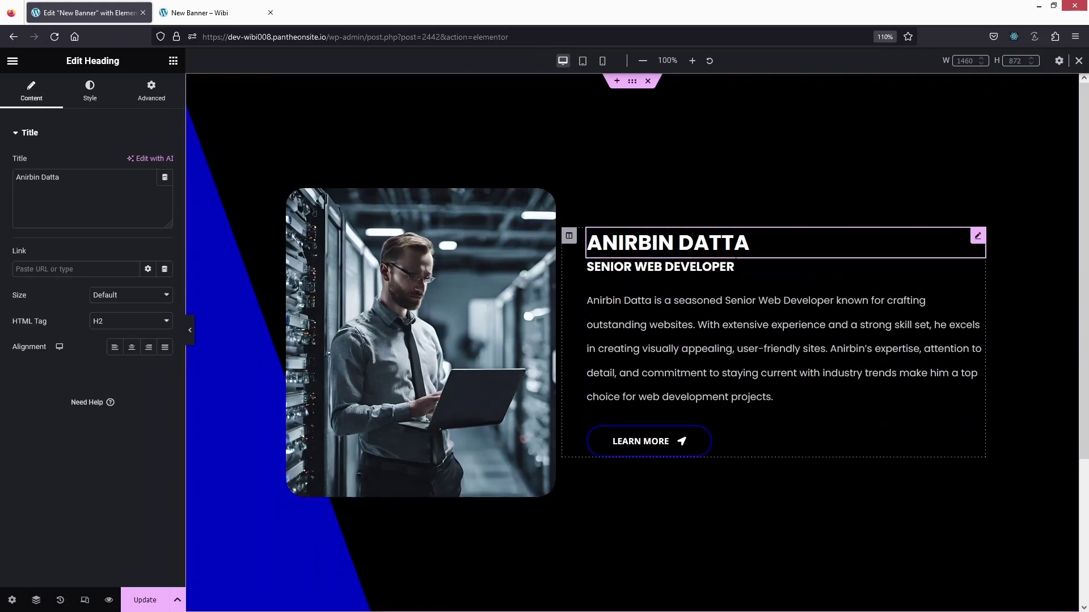
pyautogui.click(133, 322)
pyautogui.click(124, 336)
pyautogui.click(660, 271)
pyautogui.click(131, 321)
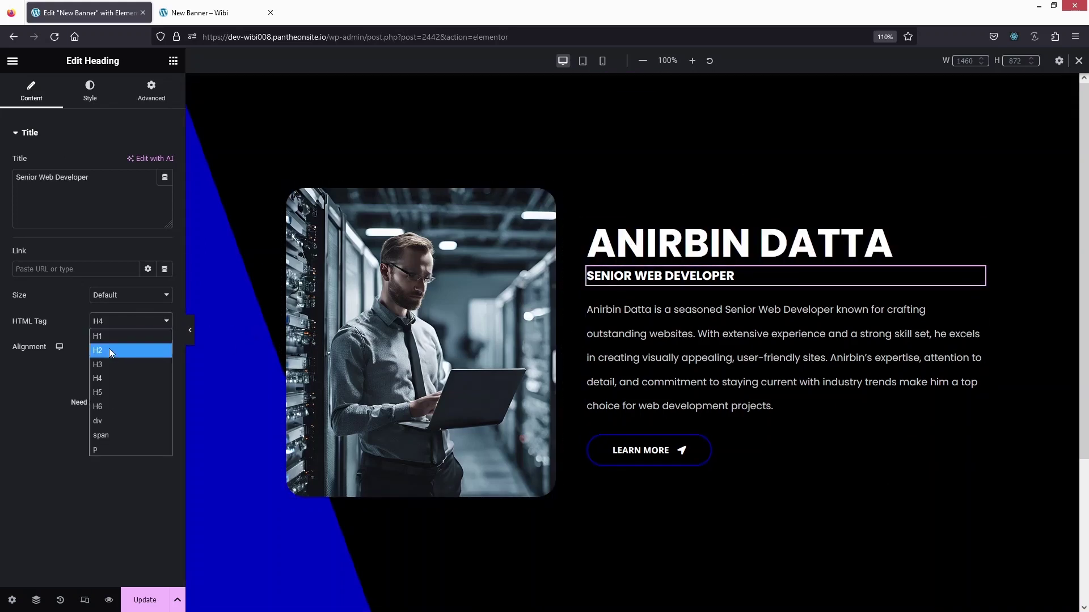
pyautogui.click(112, 363)
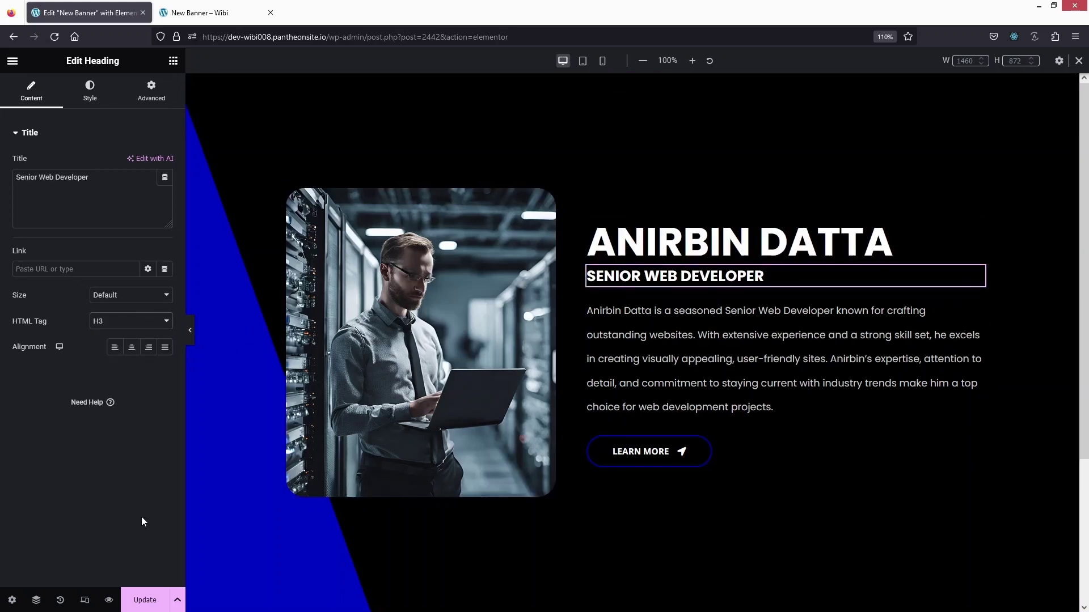
pyautogui.click(138, 600)
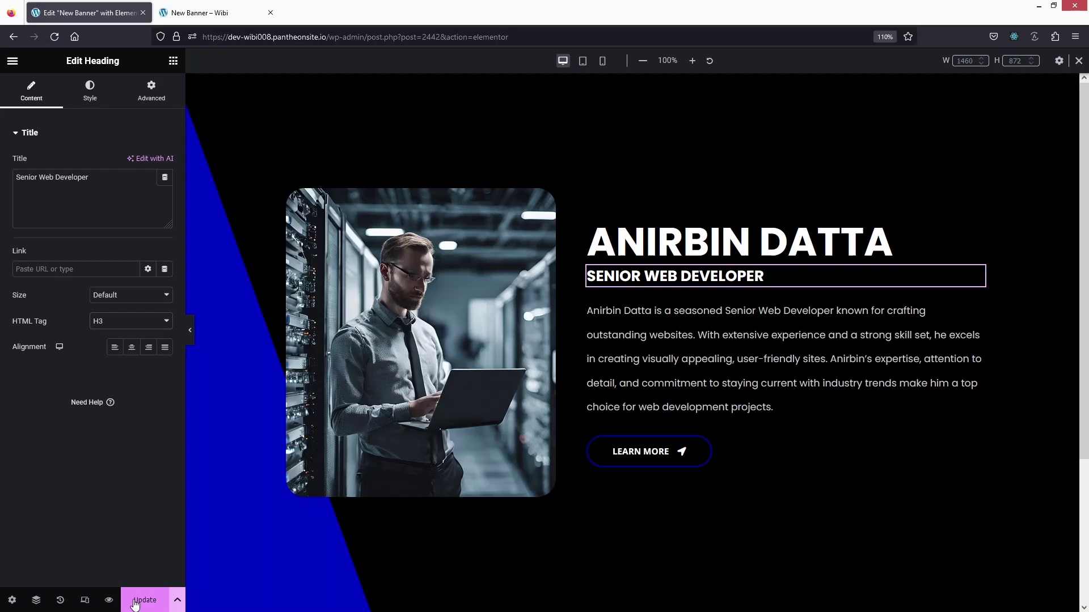
# Reload the live New Banner page and narrow the window to check centred single-column reflow.
pyautogui.click(193, 11)
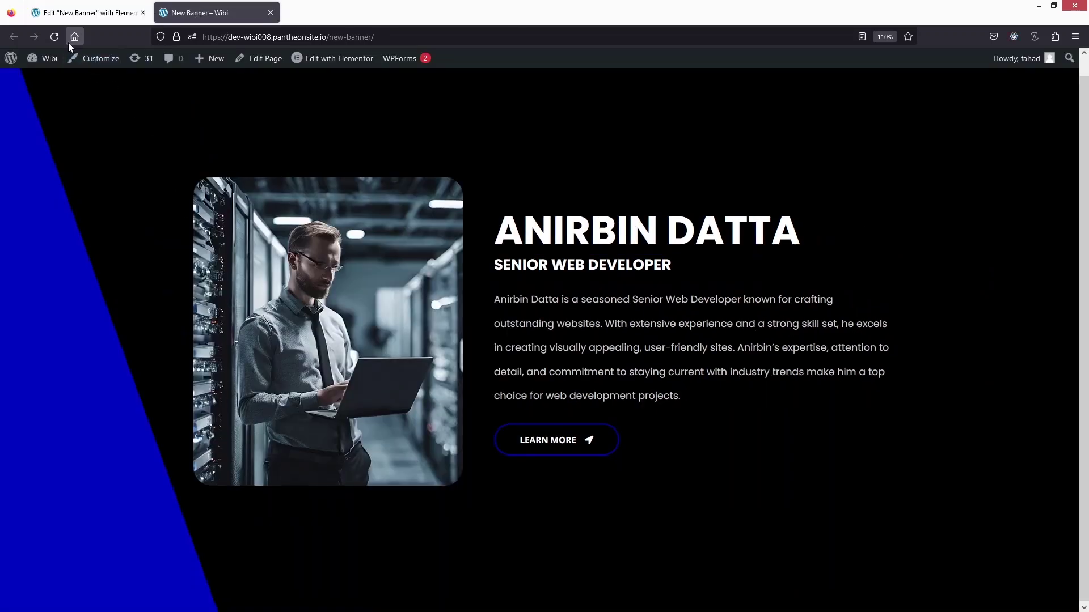
pyautogui.click(52, 37)
pyautogui.press('super+Right')
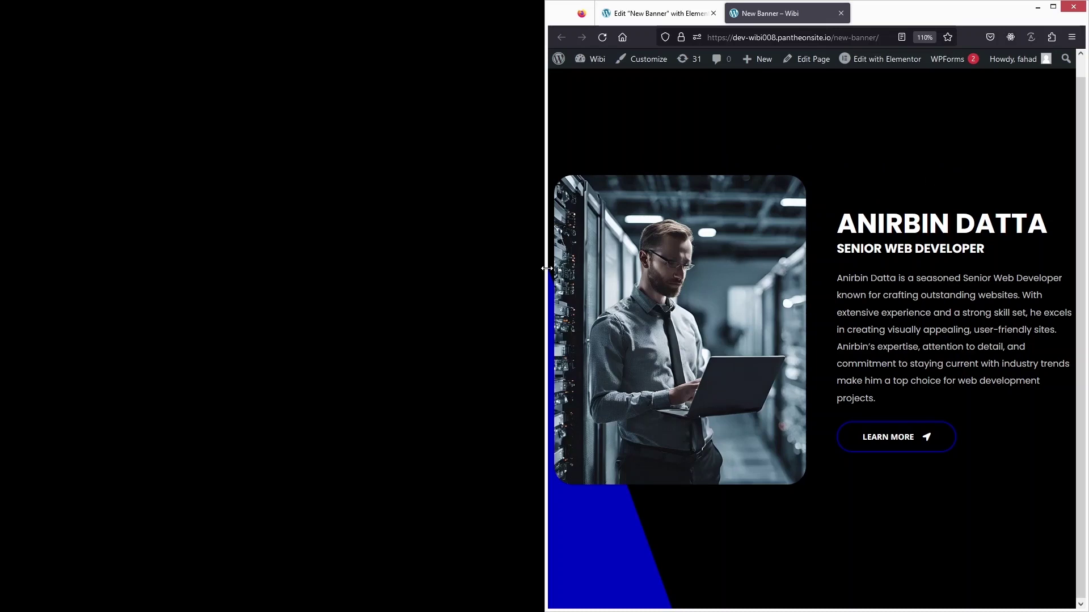
pyautogui.moveTo(547, 269); pyautogui.dragTo(821, 268)
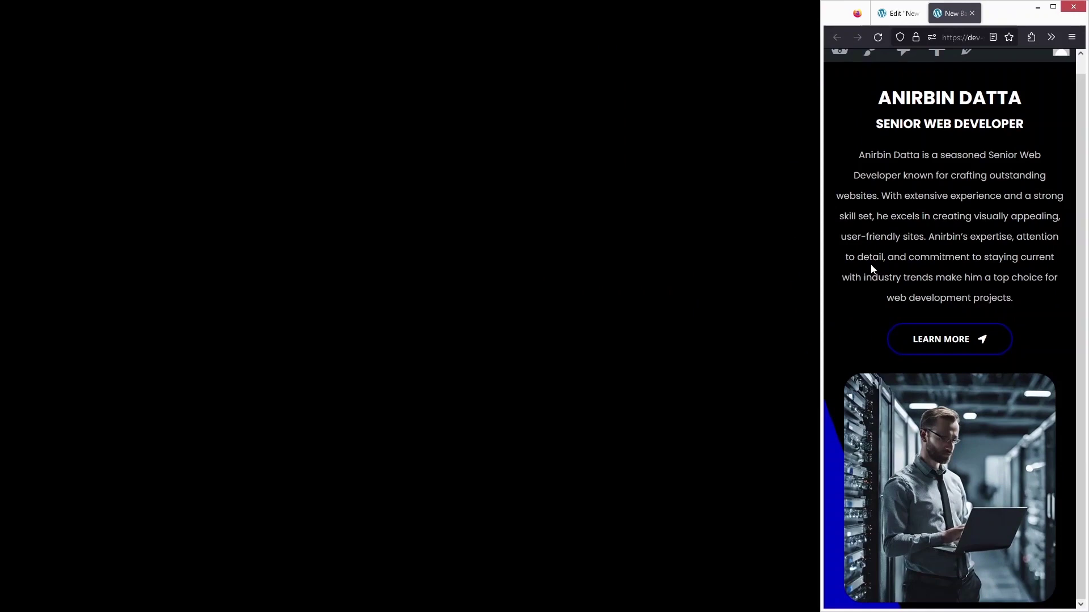
pyautogui.press('super+Up')
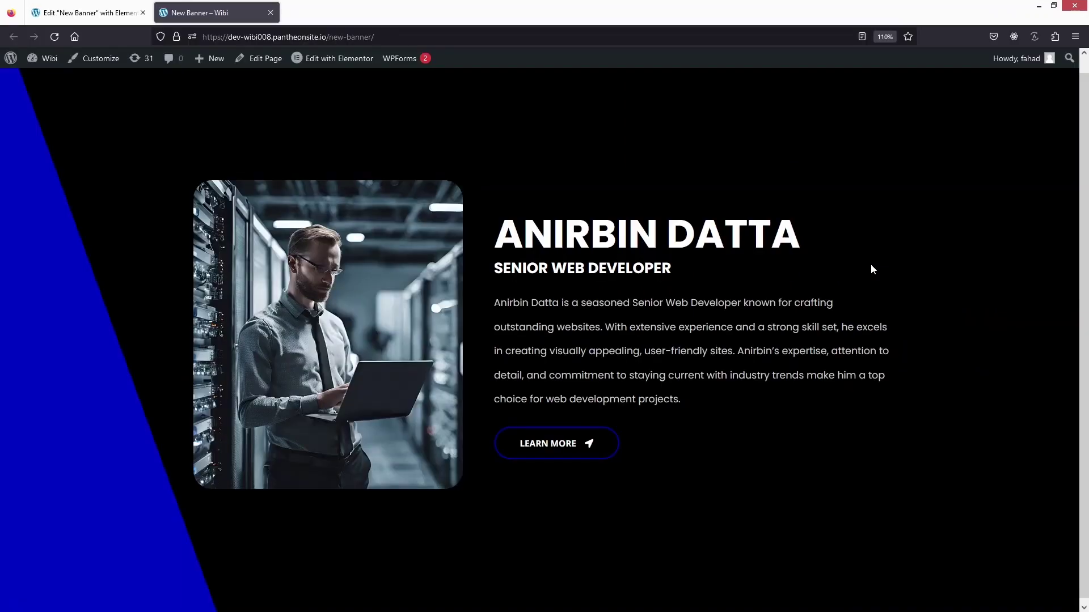